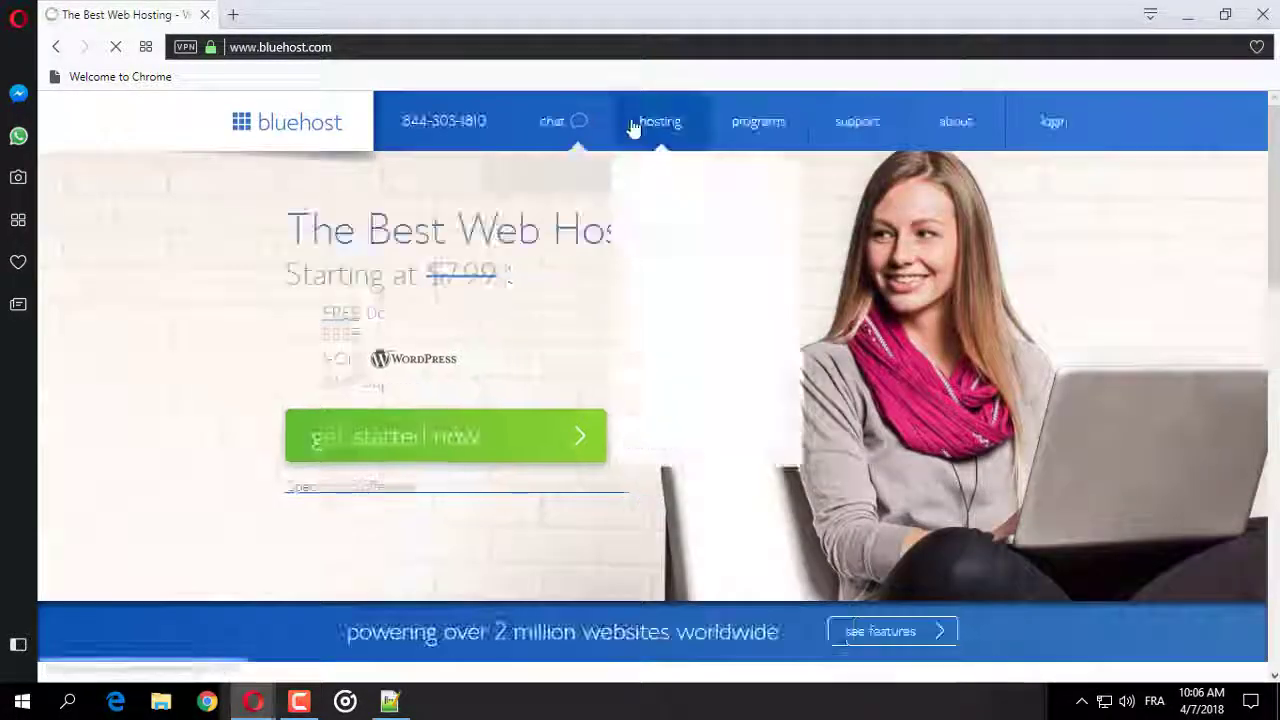
# Pick the Basic plan from Bluehost's shared hosting pricing table
pyautogui.moveTo(645, 147)
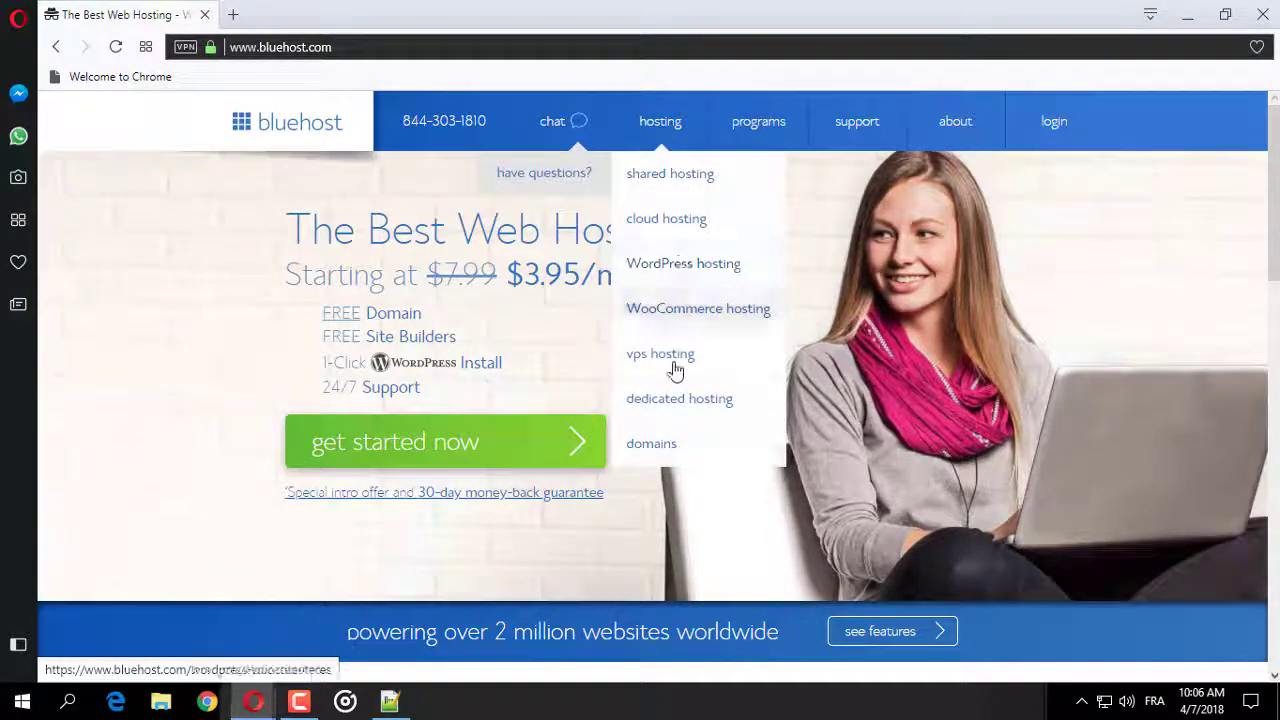
pyautogui.click(679, 195)
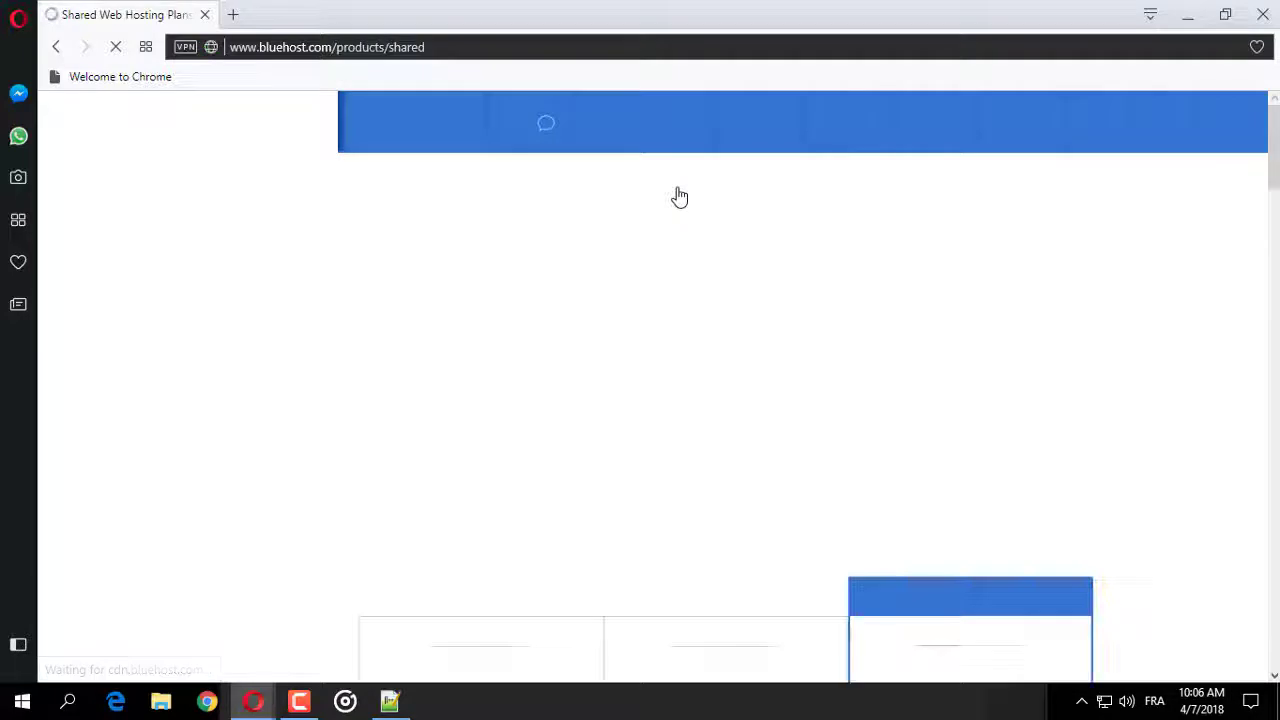
pyautogui.scroll(-3, 547, 374)
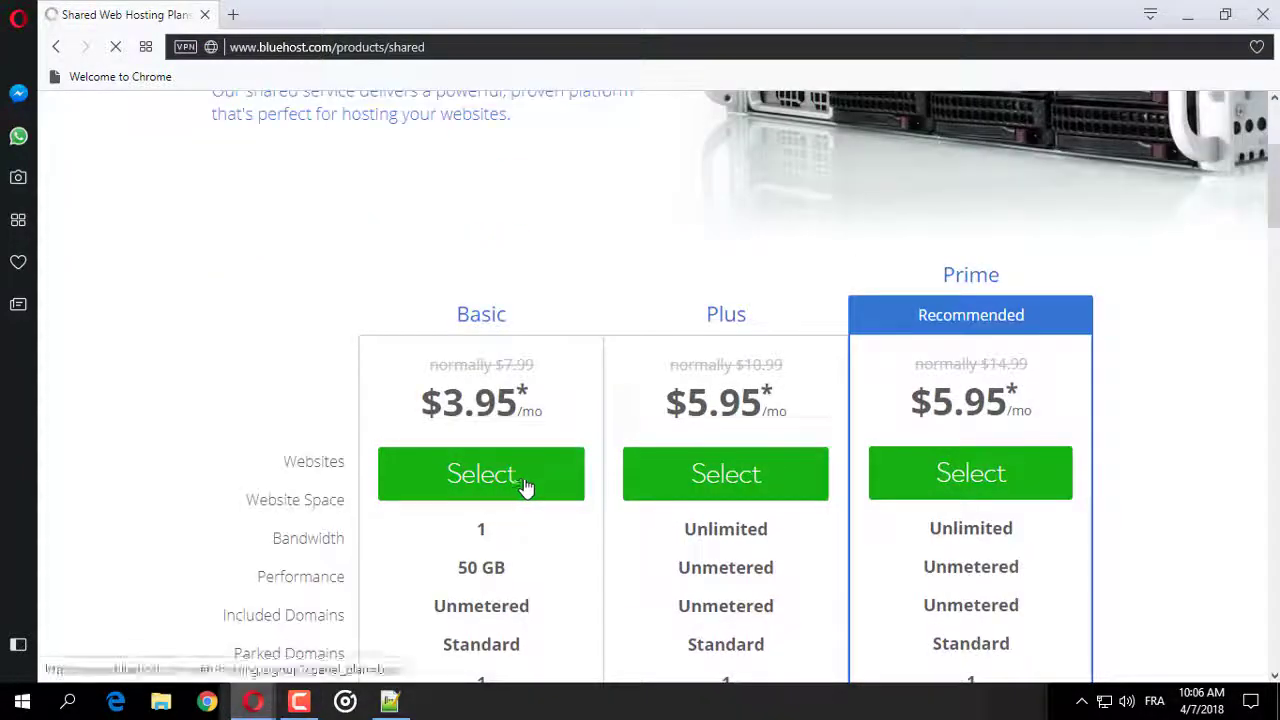
pyautogui.click(523, 489)
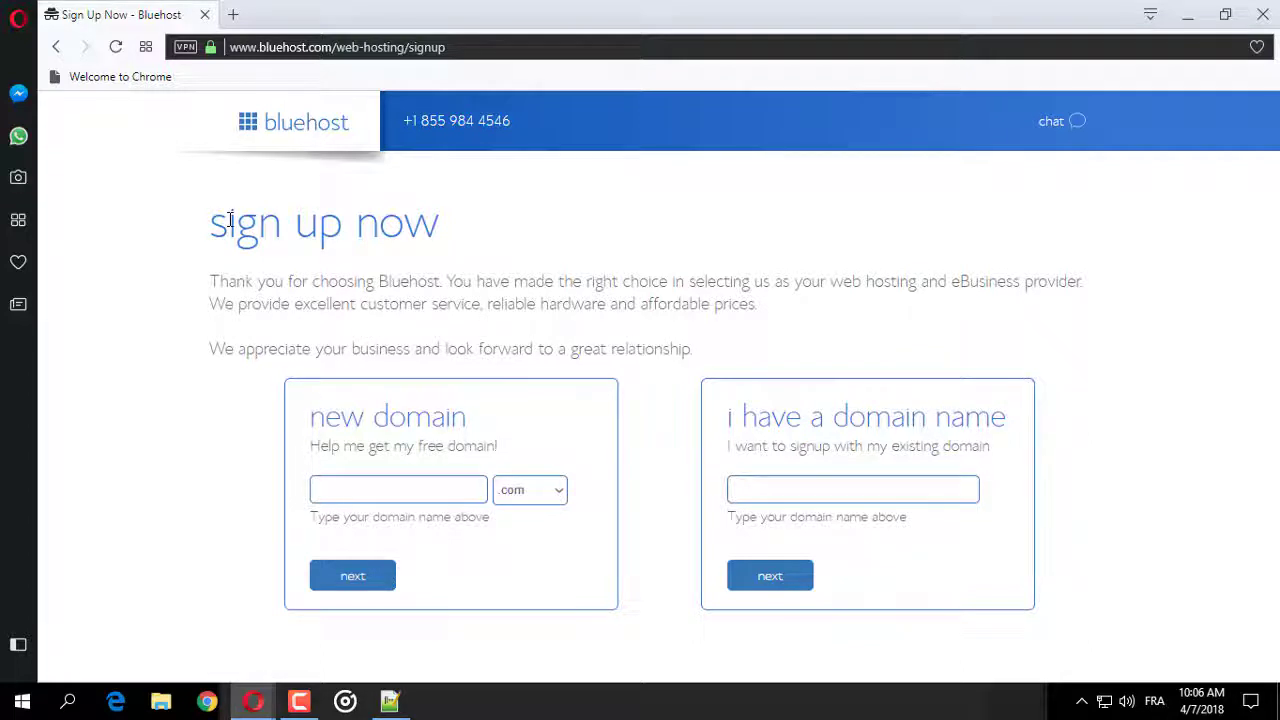
# Check whether the free domain hacker-dz.com is available
pyautogui.click(379, 492)
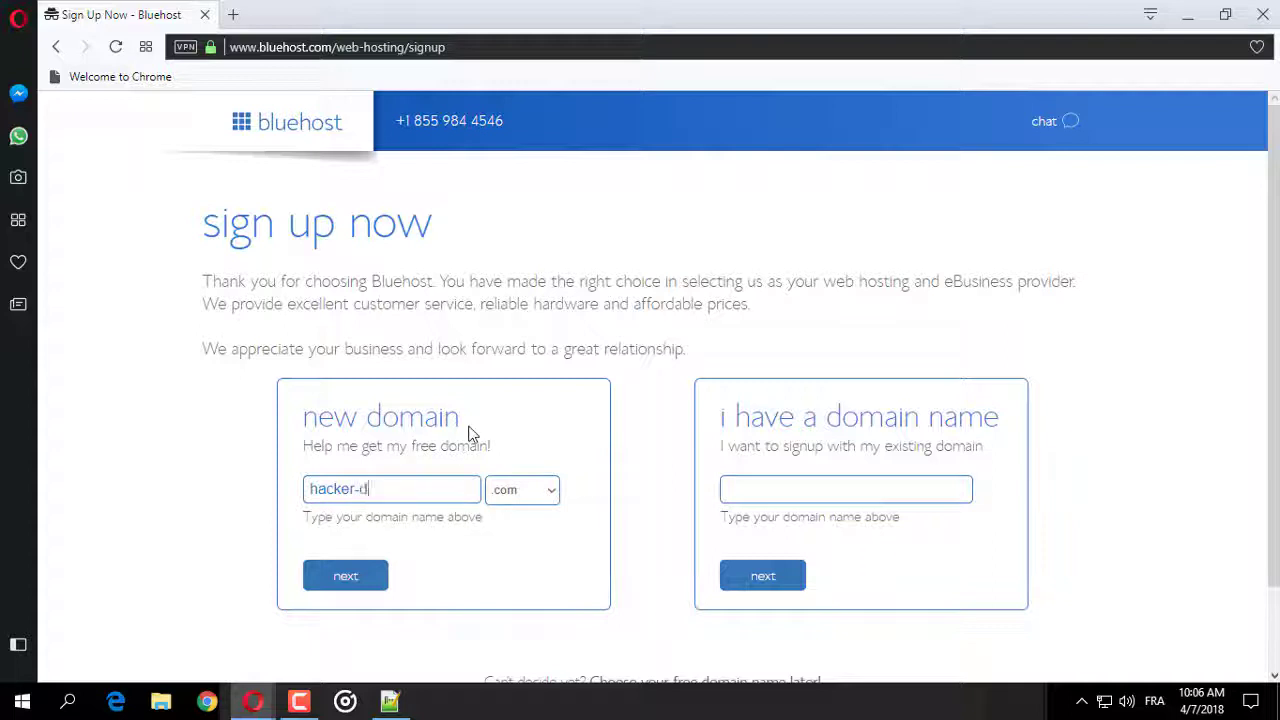
pyautogui.write('z')
pyautogui.press('Return')
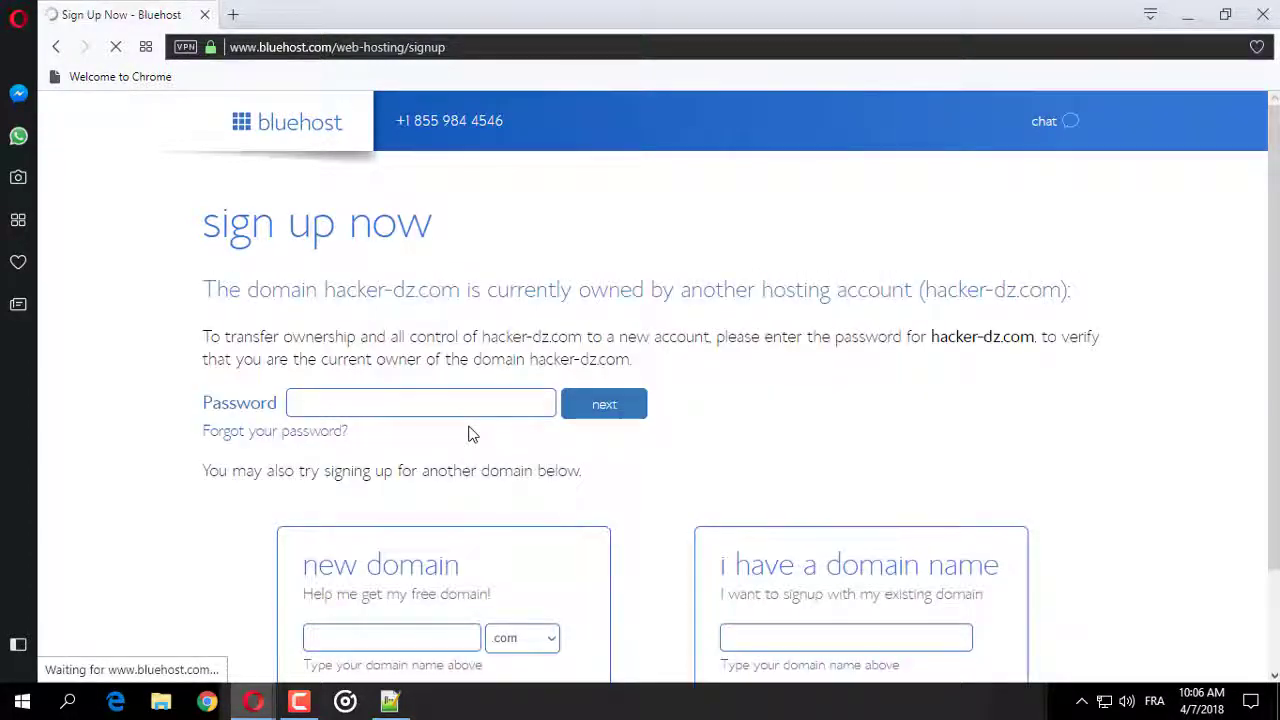
pyautogui.scroll(-1, 472, 434)
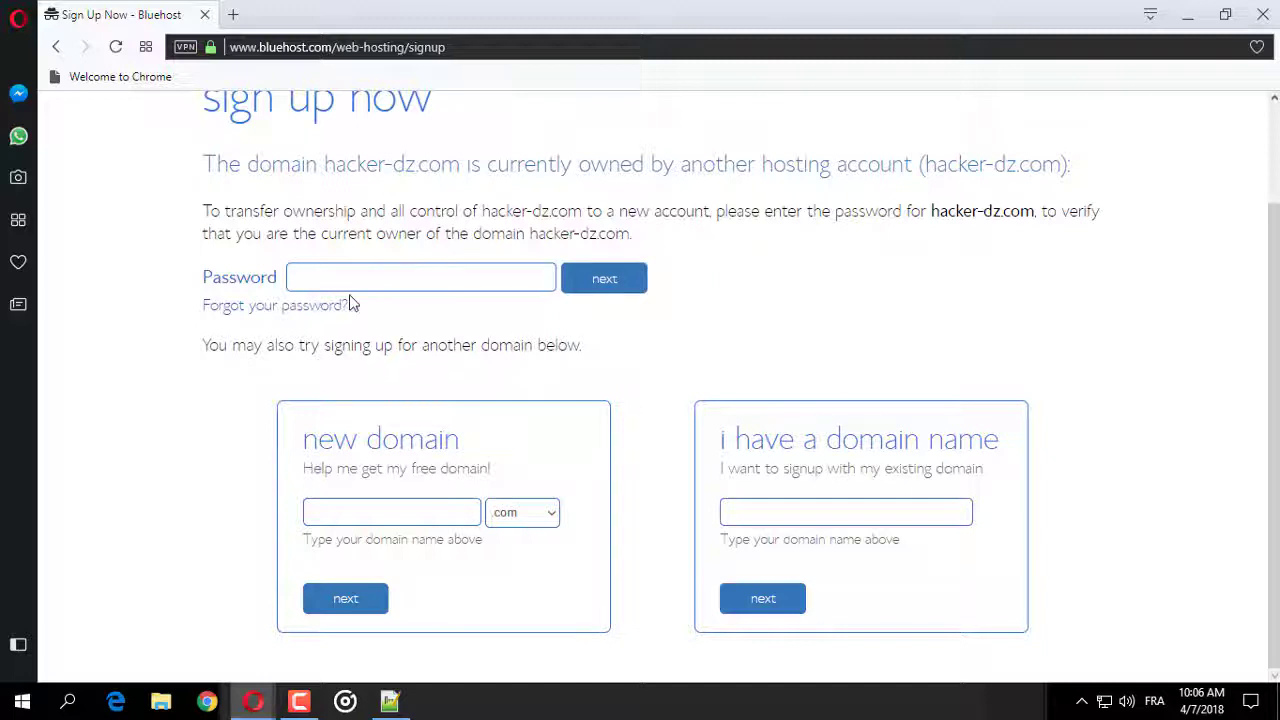
pyautogui.scroll(1, 252, 316)
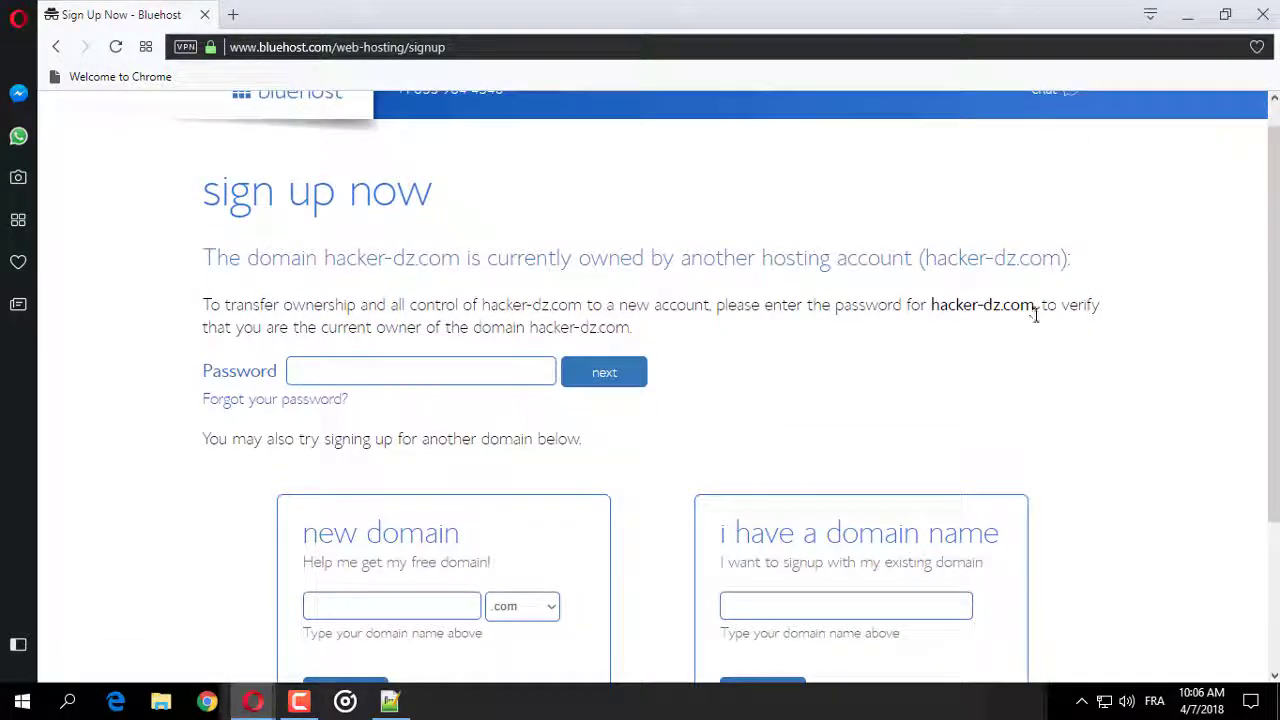
# Open the already-owned hacker-dz.com in a second tab and dismiss the free-domain popup
pyautogui.moveTo(1036, 315); pyautogui.dragTo(950, 314)
pyautogui.rightClick(940, 312)
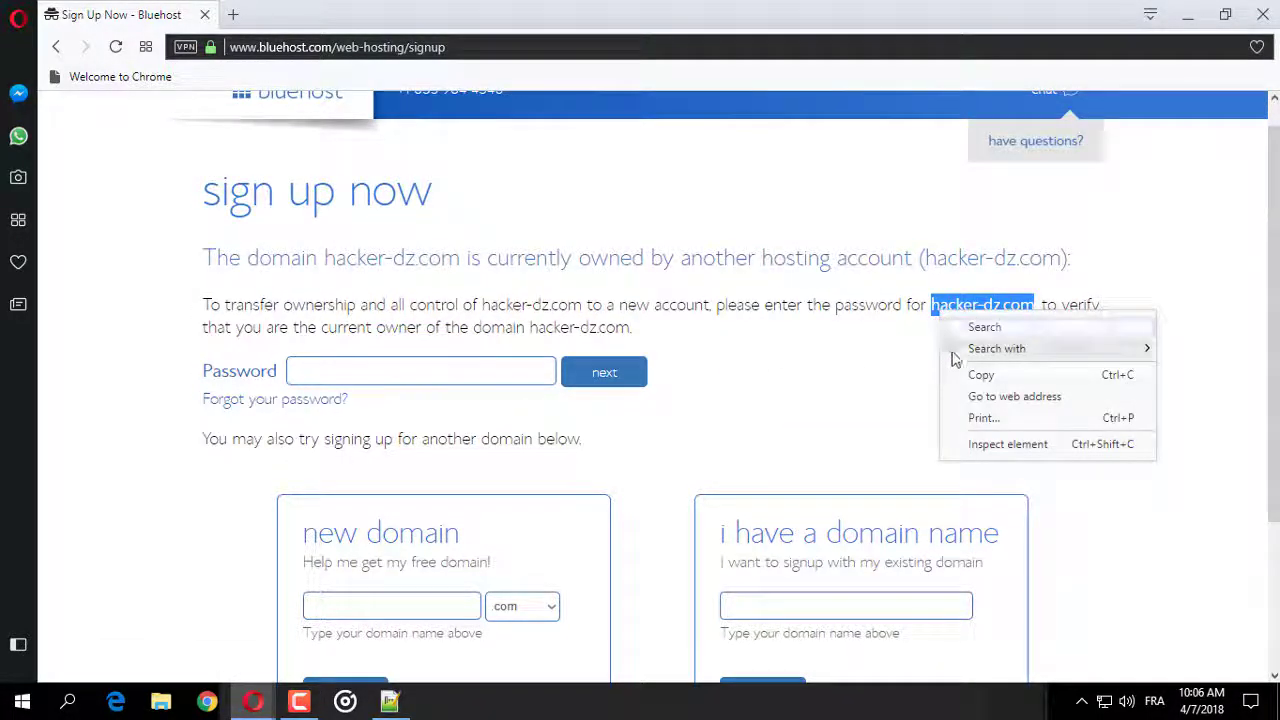
pyautogui.click(960, 372)
pyautogui.click(233, 14)
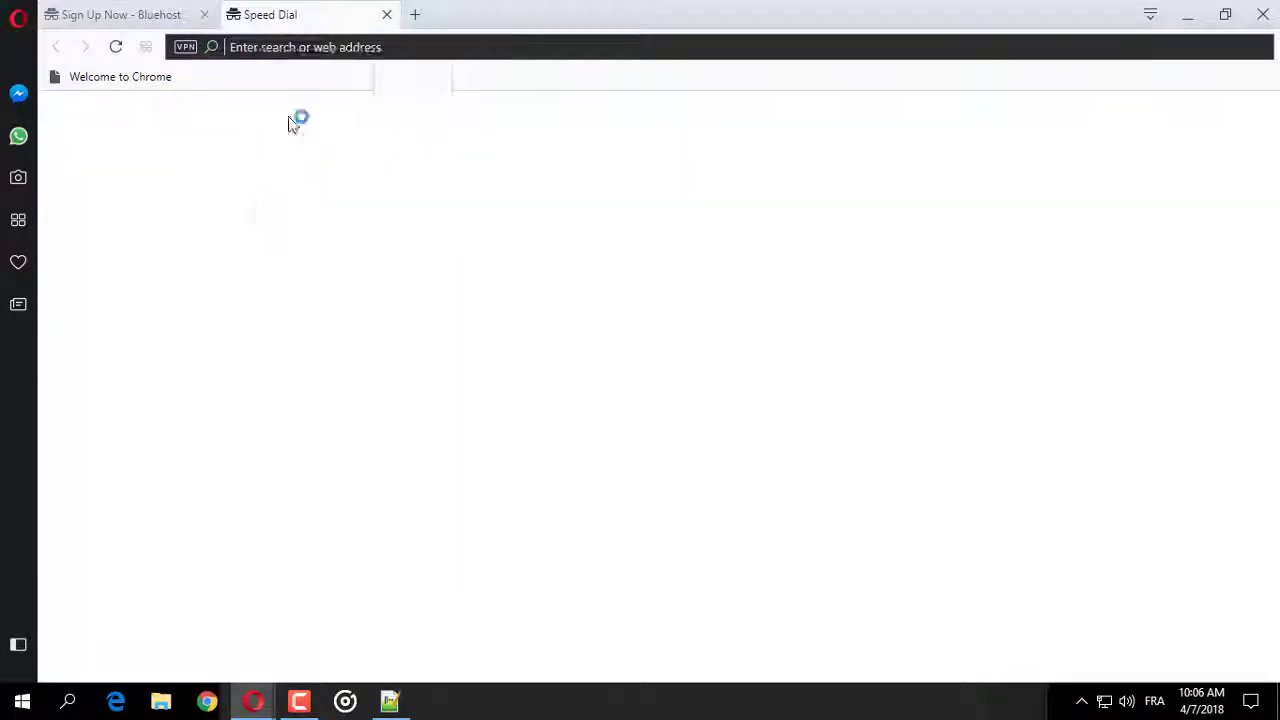
pyautogui.click(90, 14)
pyautogui.click(1008, 222)
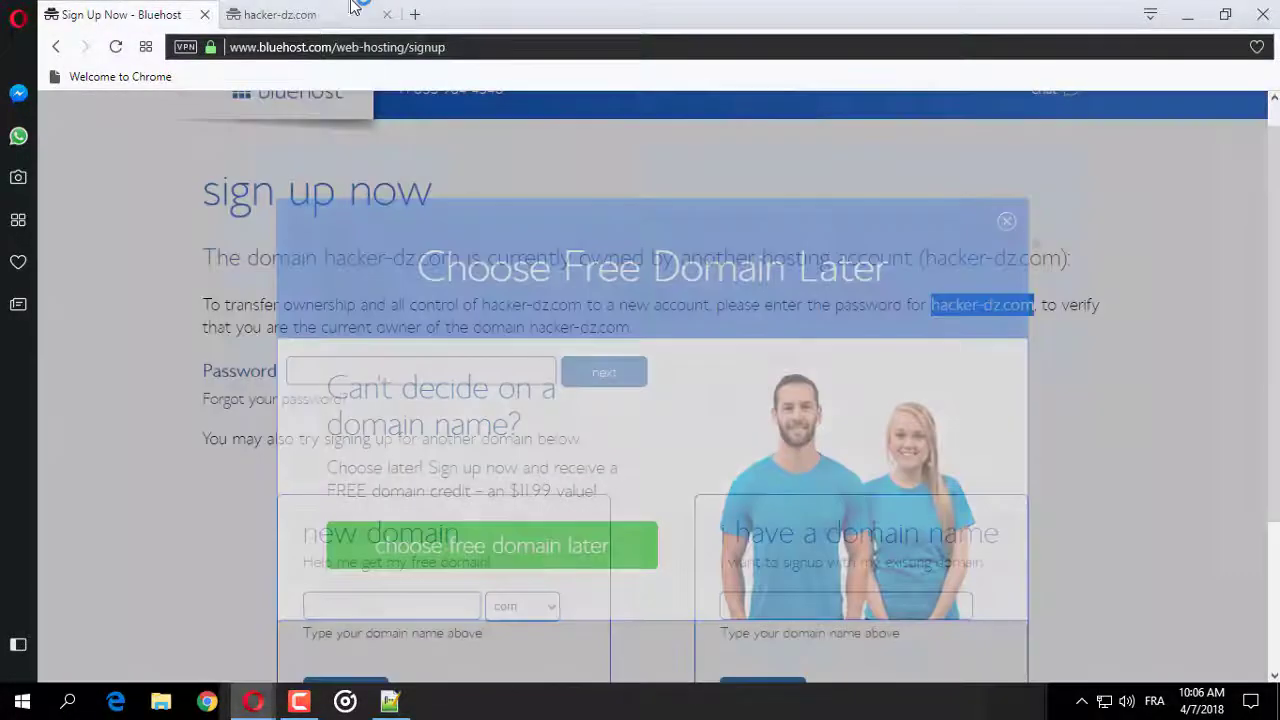
pyautogui.click(329, 10)
pyautogui.click(129, 10)
pyautogui.scroll(-3, 485, 412)
pyautogui.click(460, 398)
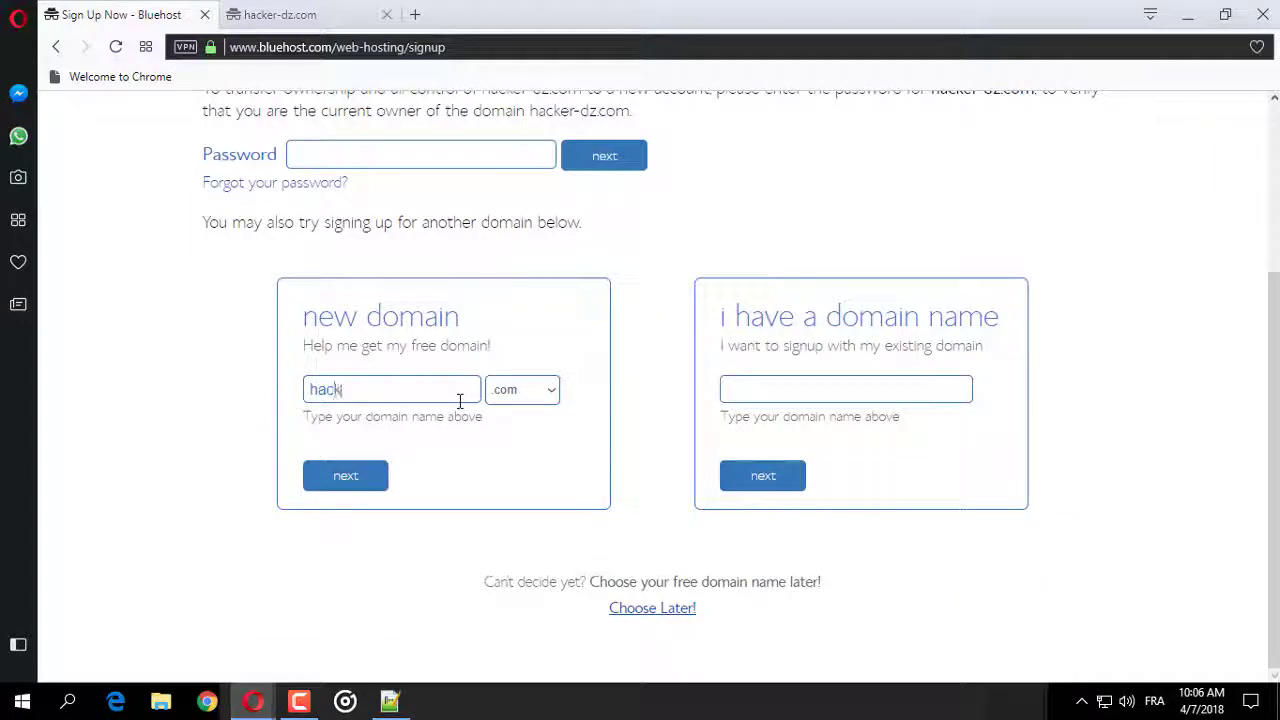
# Enter hacker-ad-2018.com as the new free domain and continue to the account form
pyautogui.write('hacker-ad-2018')
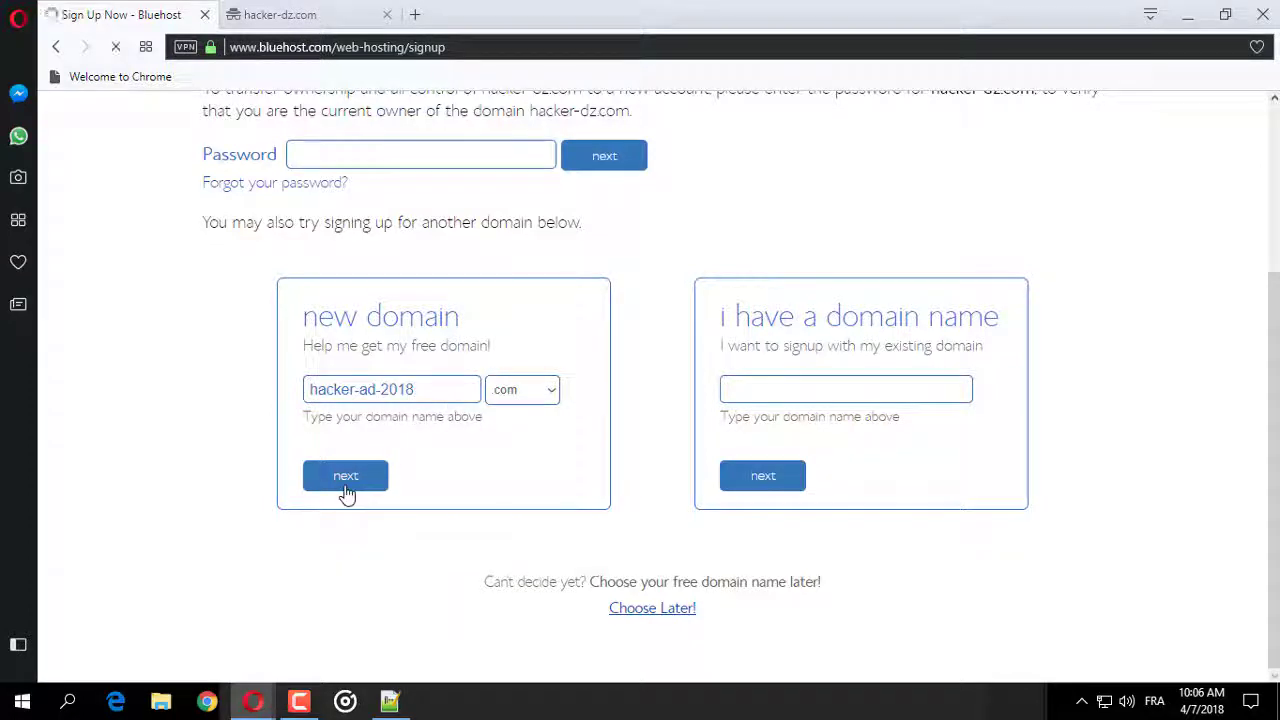
pyautogui.click(346, 478)
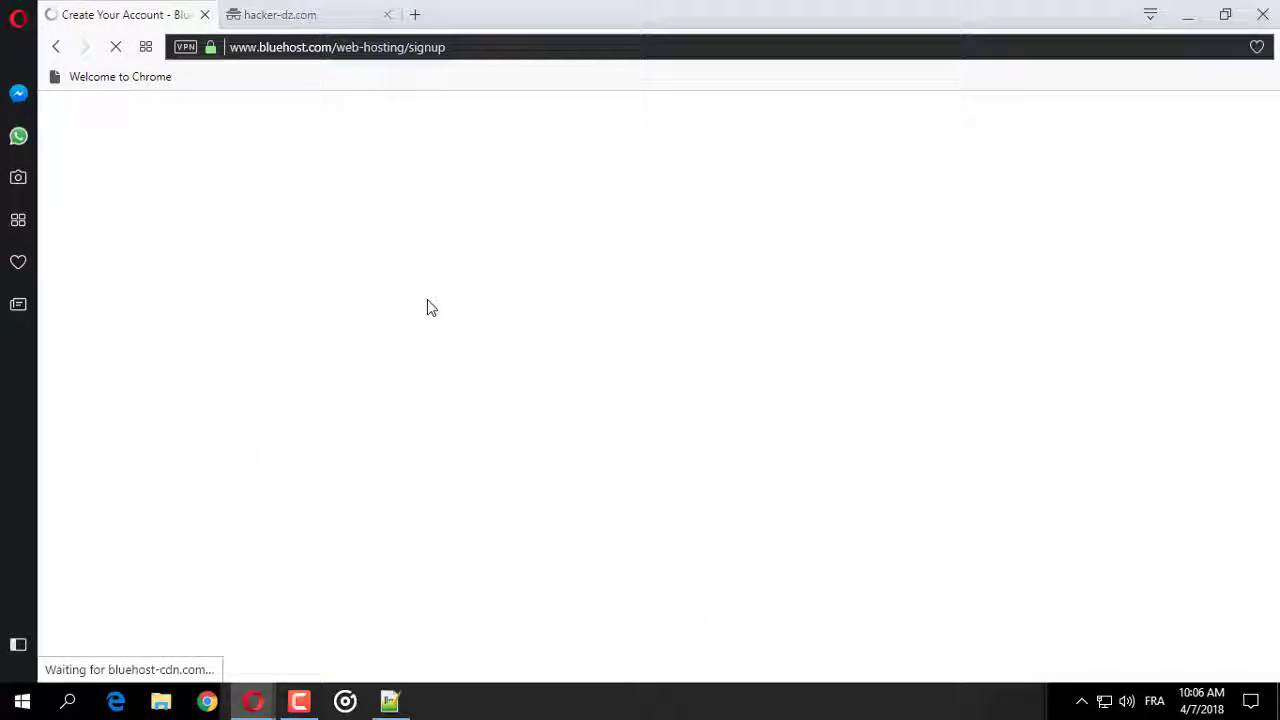
pyautogui.scroll(-1, 470, 370)
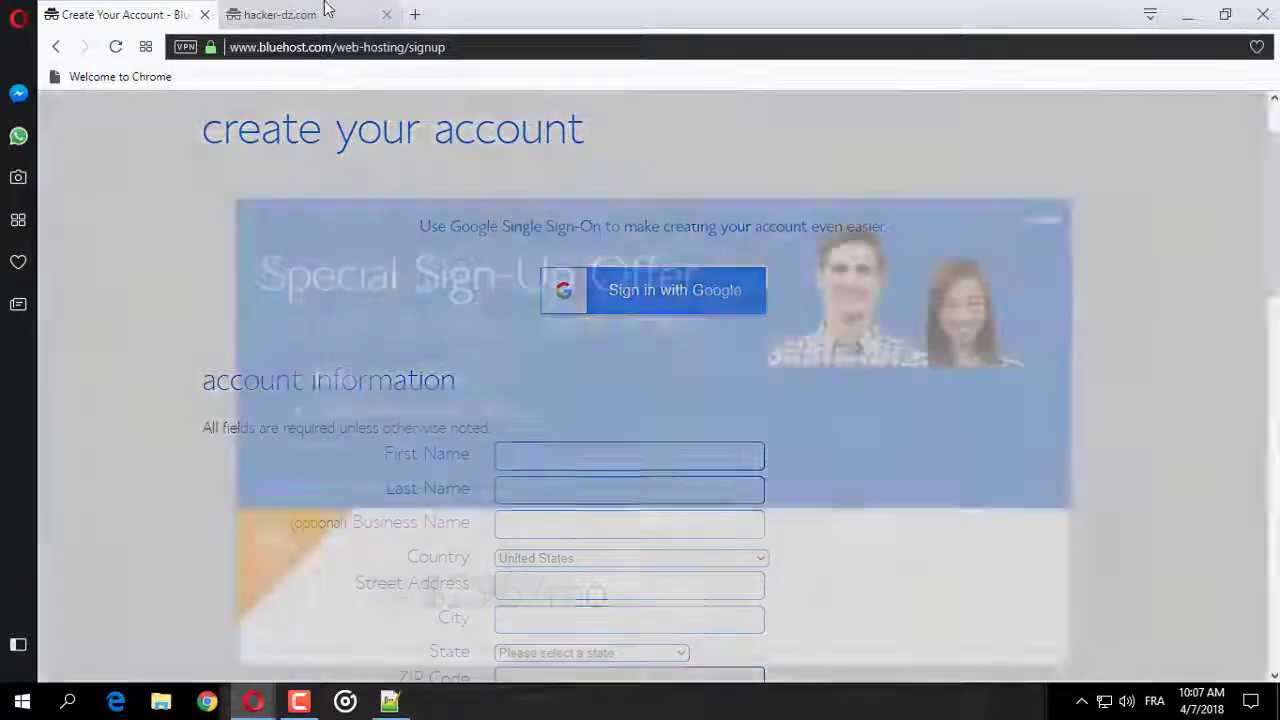
# Search 'fake name', open Fake Name Generator, and select the generated full name
pyautogui.click(326, 12)
pyautogui.click(323, 46)
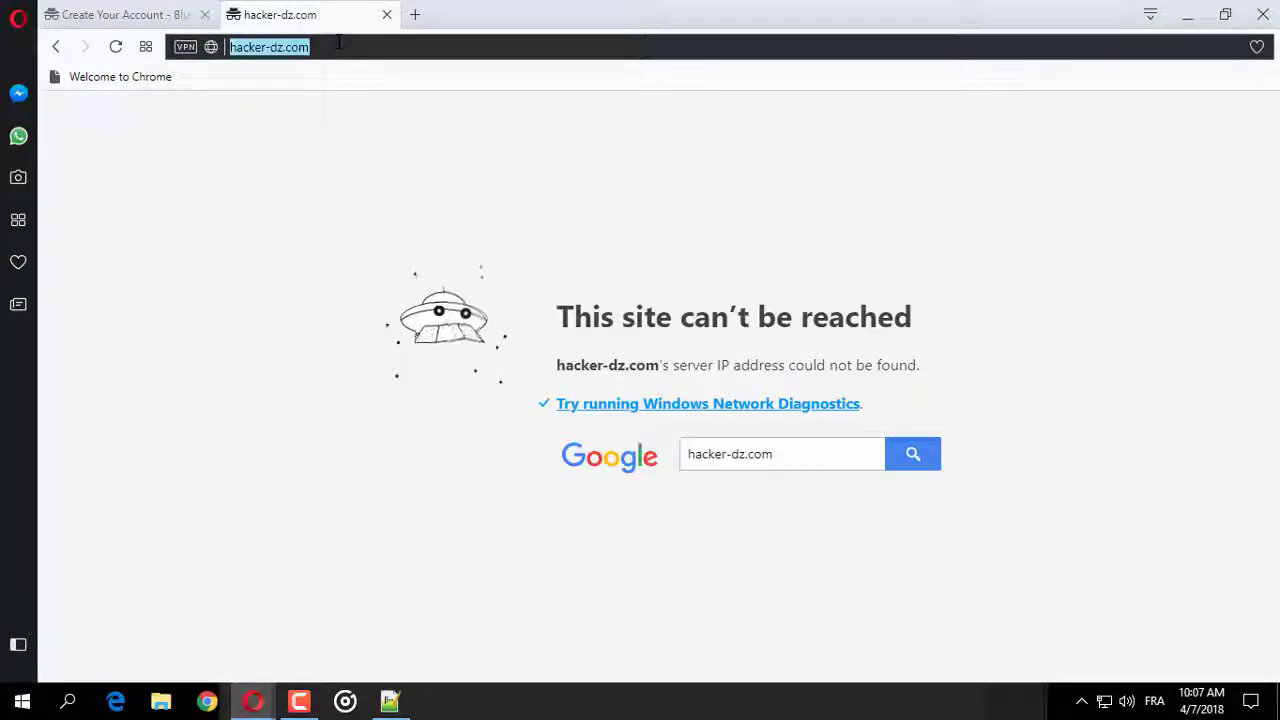
pyautogui.write('fake ')
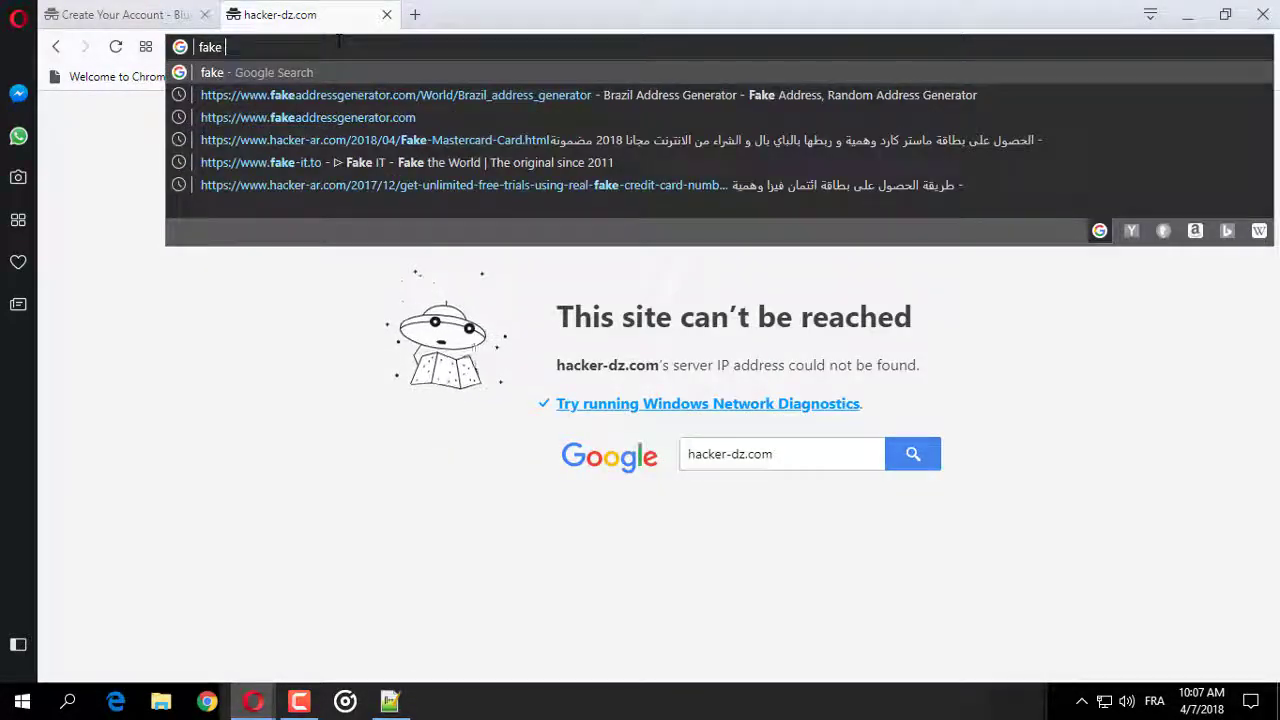
pyautogui.write('name')
pyautogui.press('Return')
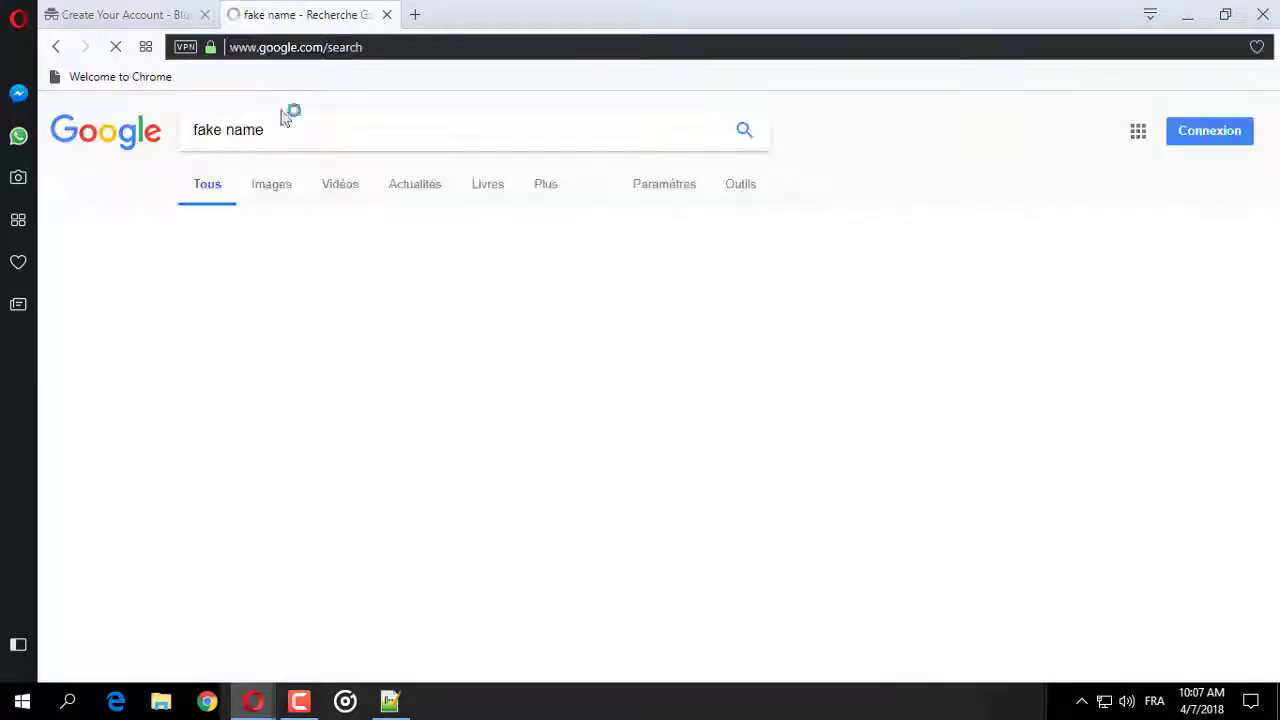
pyautogui.click(305, 266)
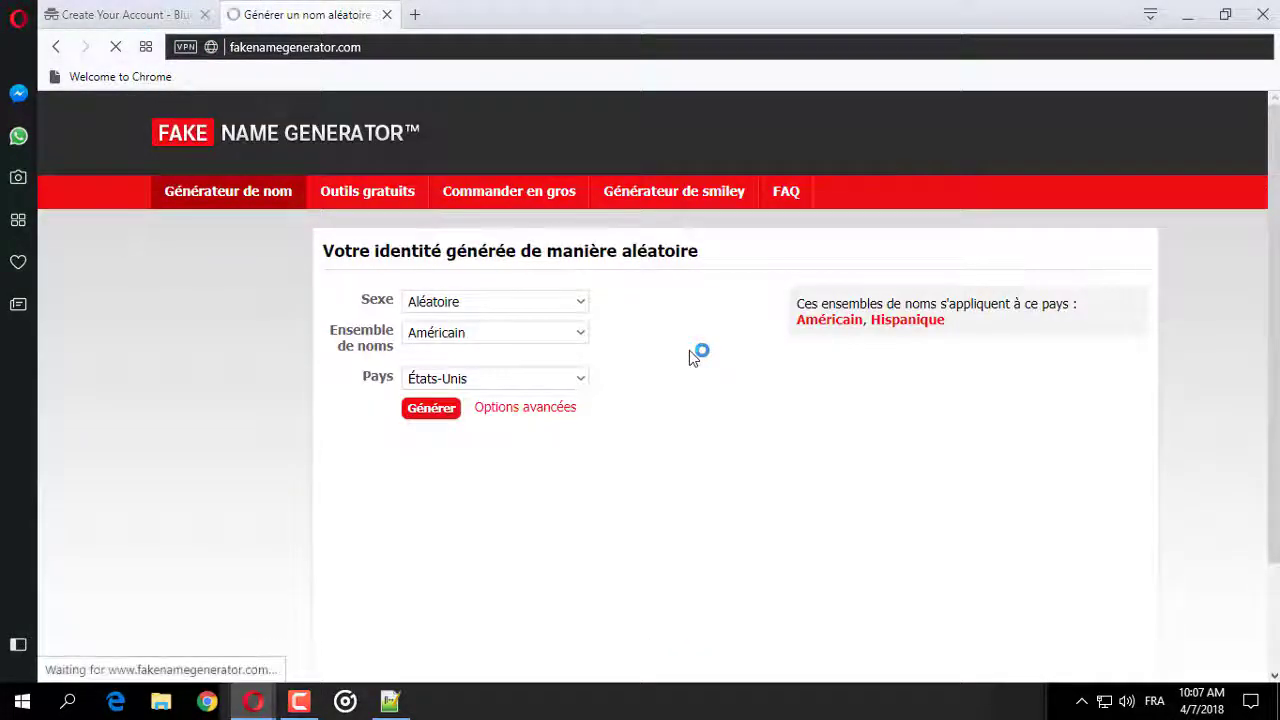
pyautogui.scroll(-2, 517, 371)
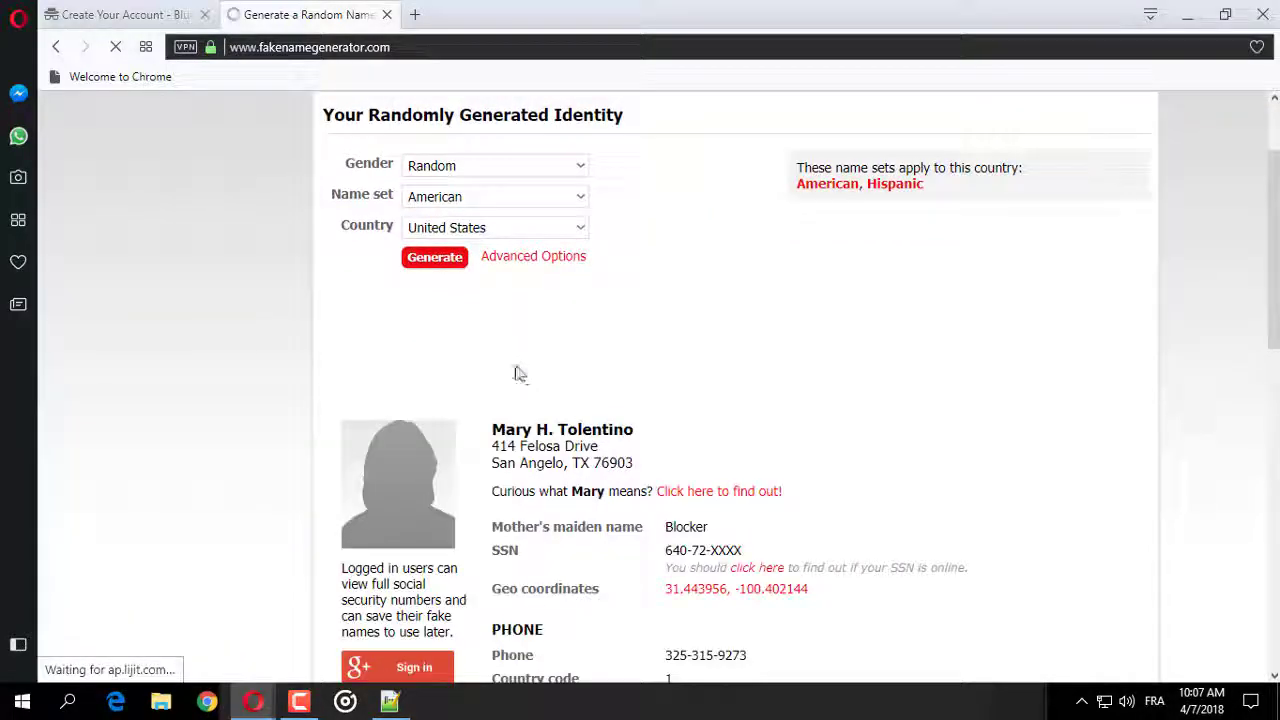
pyautogui.doubleClick(527, 432)
pyautogui.moveTo(527, 432); pyautogui.dragTo(634, 429)
pyautogui.hotkey('ctrl', 'c')
# Fill First Name and Last Name with the generated identity's first name and surname
pyautogui.click(123, 14)
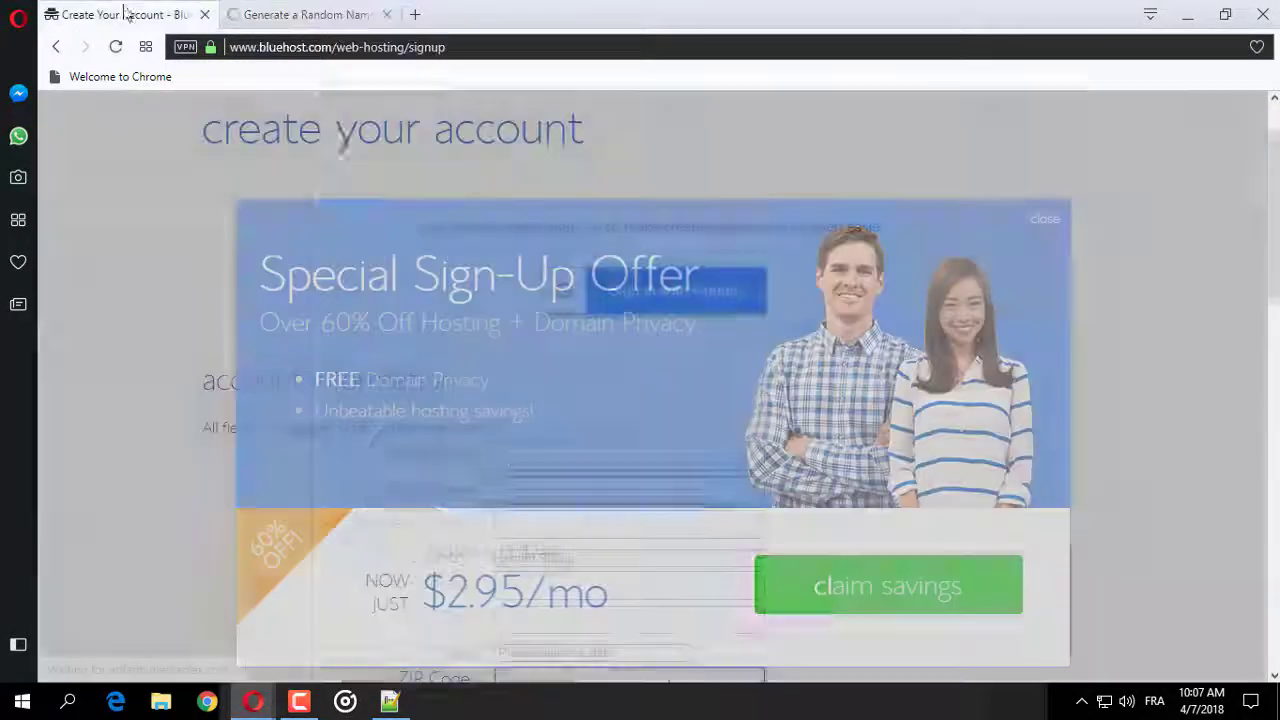
pyautogui.click(1045, 220)
pyautogui.click(526, 460)
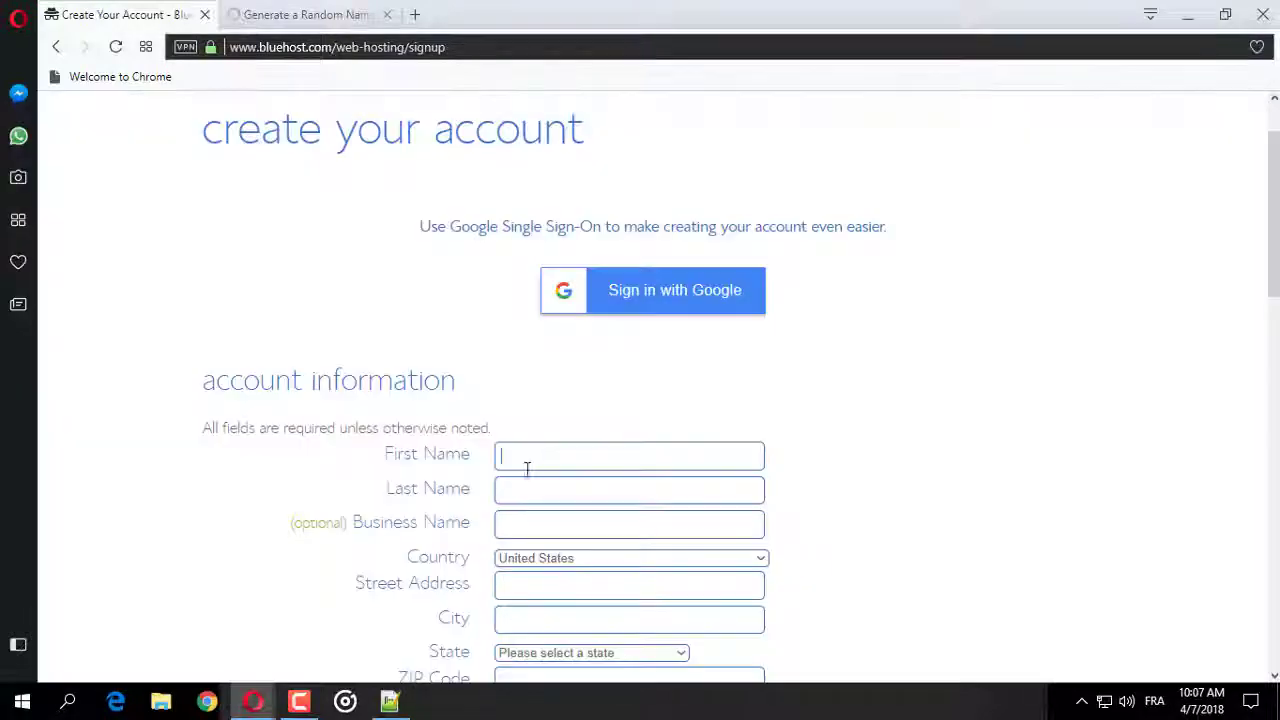
pyautogui.hotkey('ctrl', 'v')
pyautogui.click(539, 491)
pyautogui.hotkey('ctrl', 'v')
pyautogui.moveTo(541, 456); pyautogui.dragTo(745, 490)
pyautogui.press('BackSpace')
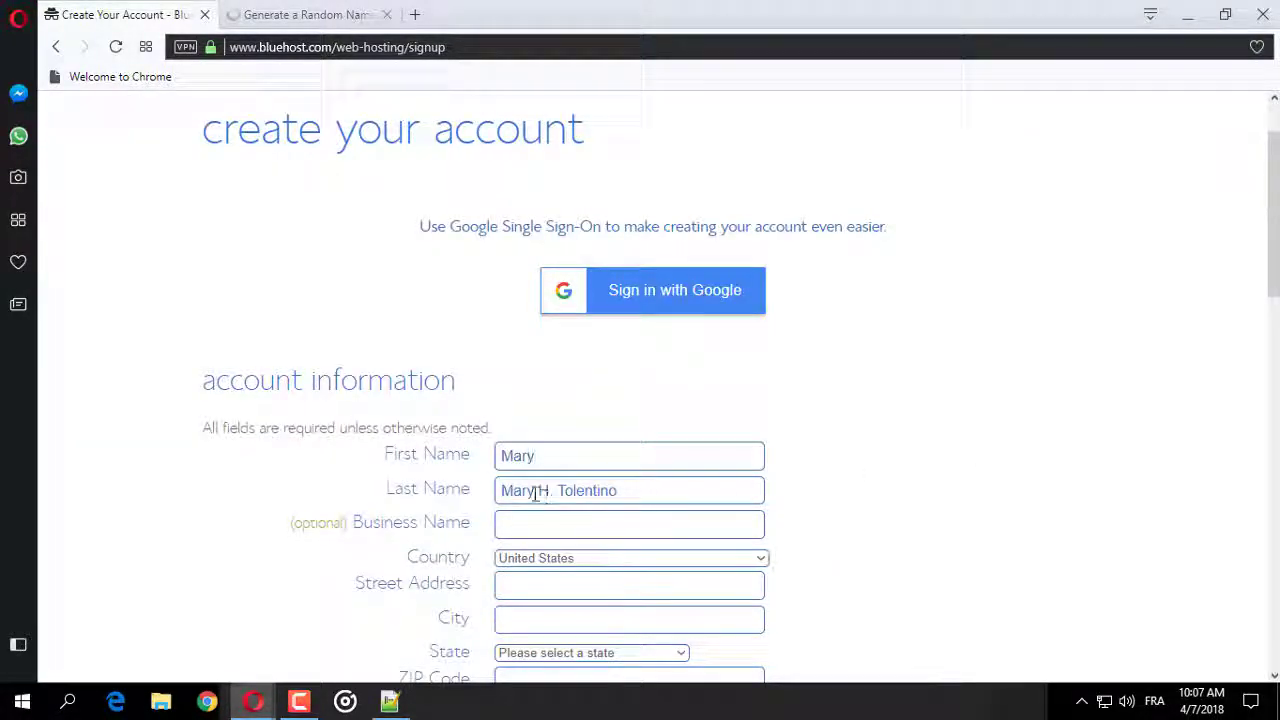
pyautogui.moveTo(559, 495); pyautogui.dragTo(150, 440)
pyautogui.press('BackSpace')
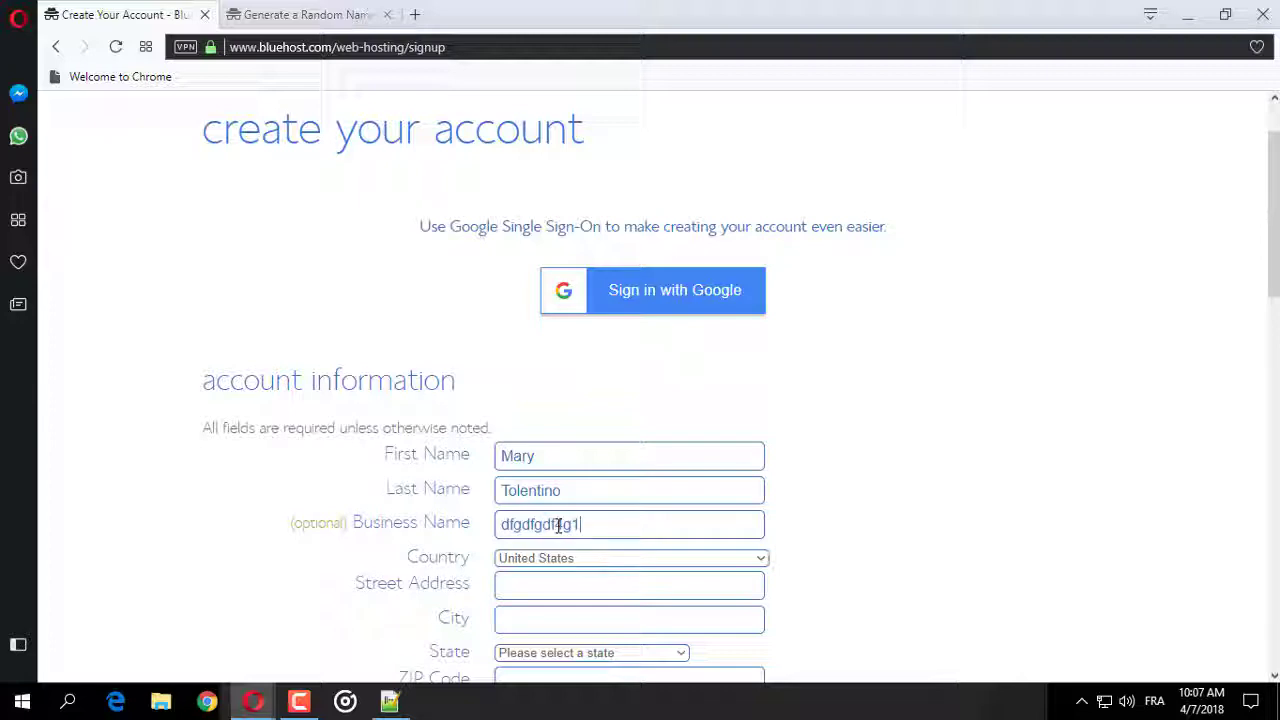
# Copy the generated street address into the Street Address field
pyautogui.scroll(-2, 559, 527)
pyautogui.click(305, 14)
pyautogui.click(580, 445)
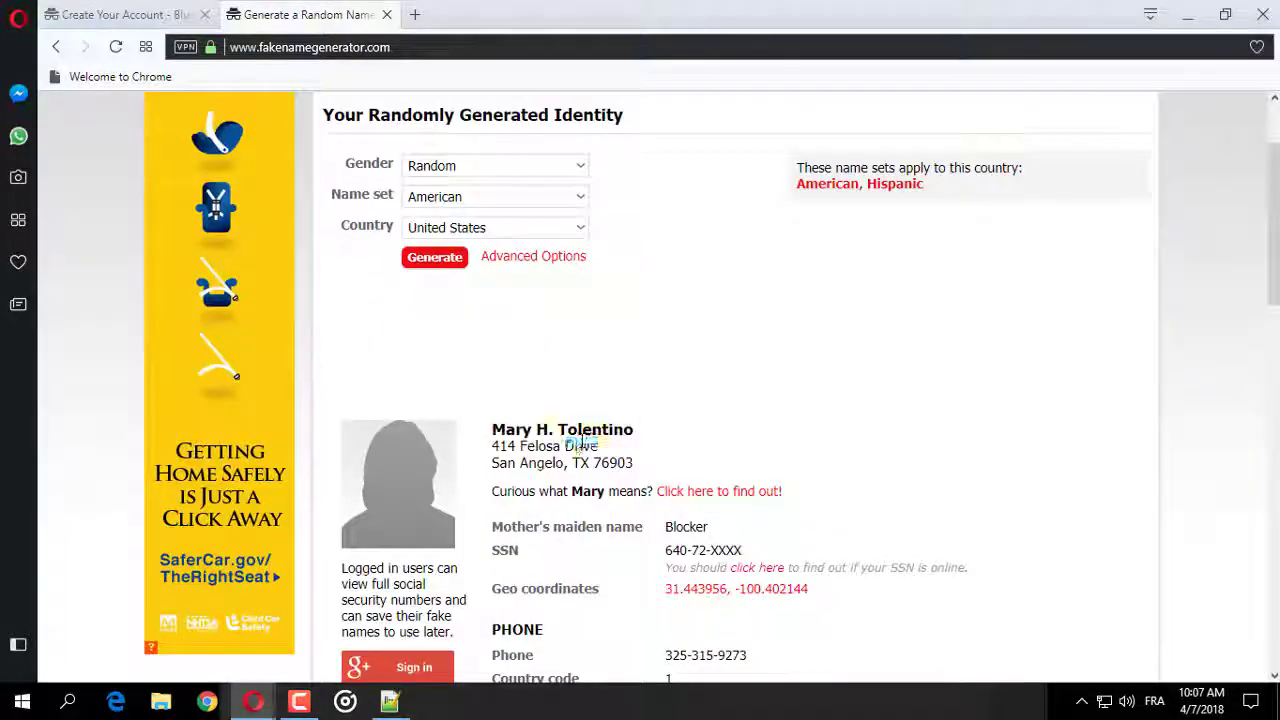
pyautogui.tripleClick(580, 445)
pyautogui.hotkey('ctrl', 'c')
pyautogui.click(180, 12)
pyautogui.click(594, 400)
pyautogui.hotkey('ctrl', 'v')
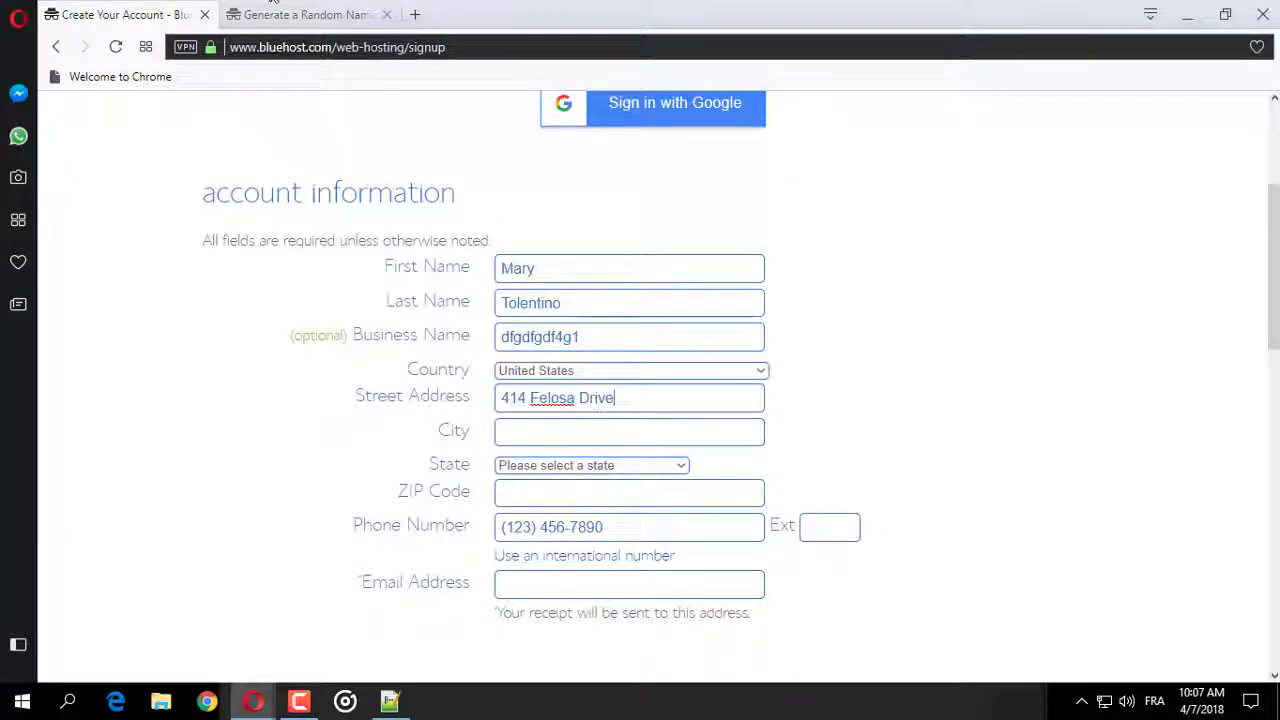
# Copy the generated city and ZIP code into the form
pyautogui.click(274, 12)
pyautogui.click(564, 467)
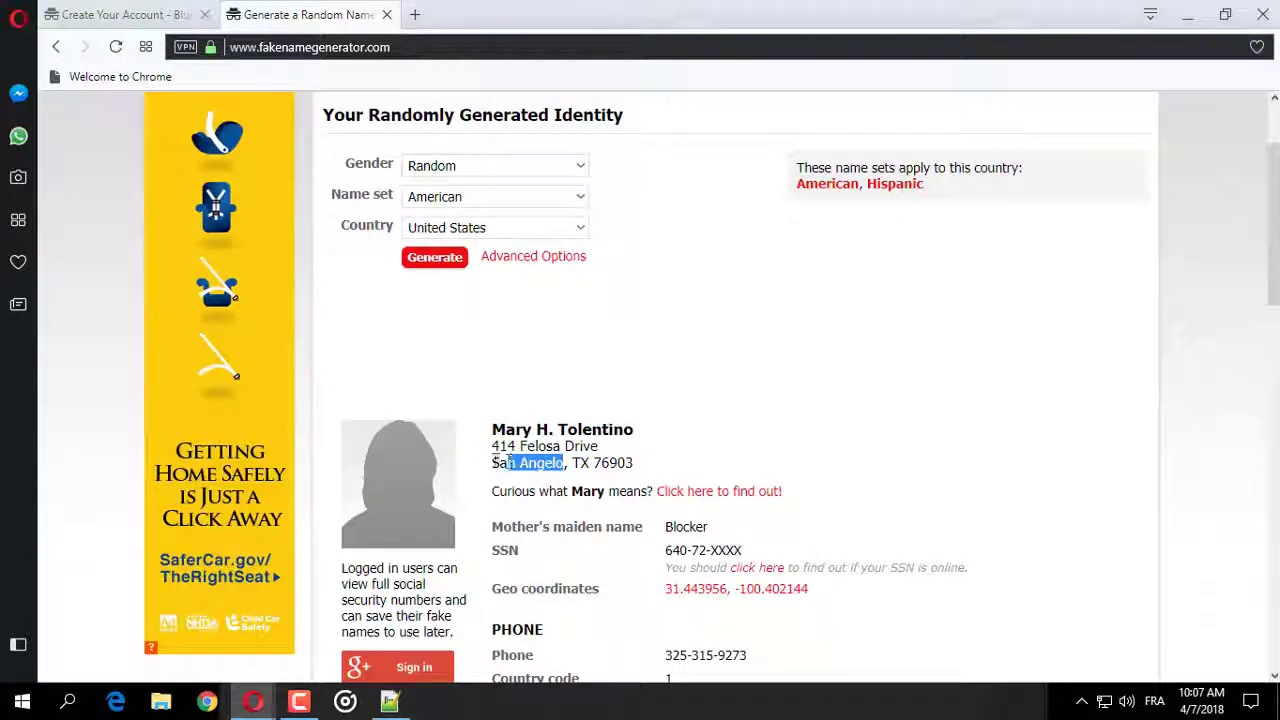
pyautogui.click(177, 10)
pyautogui.click(519, 446)
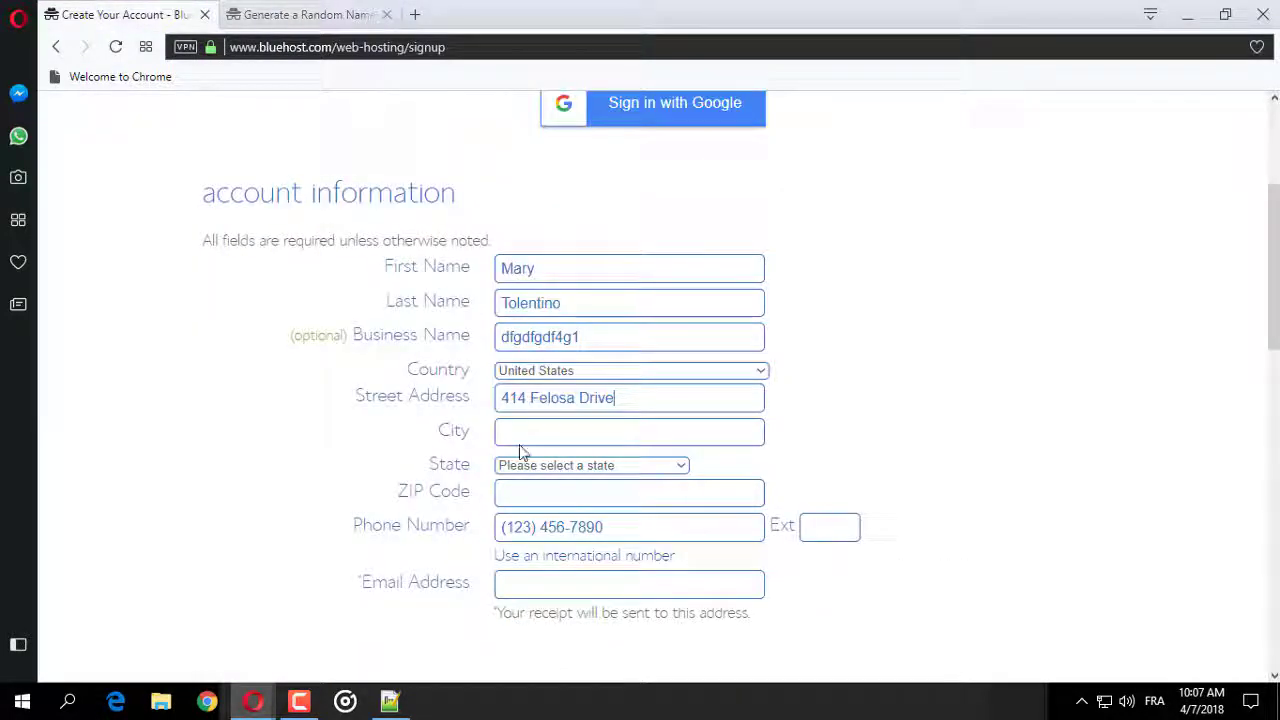
pyautogui.hotkey('ctrl', 'v')
pyautogui.hotkey('ctrl', 'Tab')
pyautogui.doubleClick(613, 463)
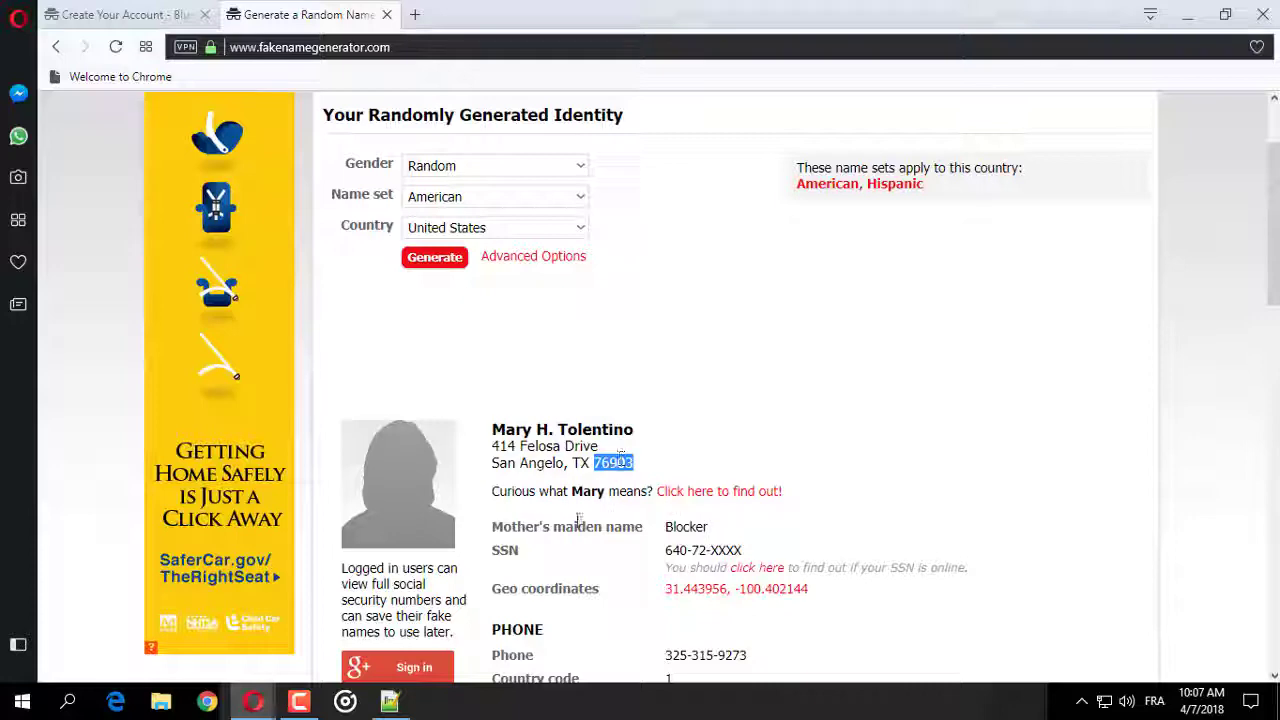
pyautogui.hotkey('ctrl', 'Tab')
pyautogui.hotkey('ctrl', 'v')
# Choose Texas as the state
pyautogui.click(590, 466)
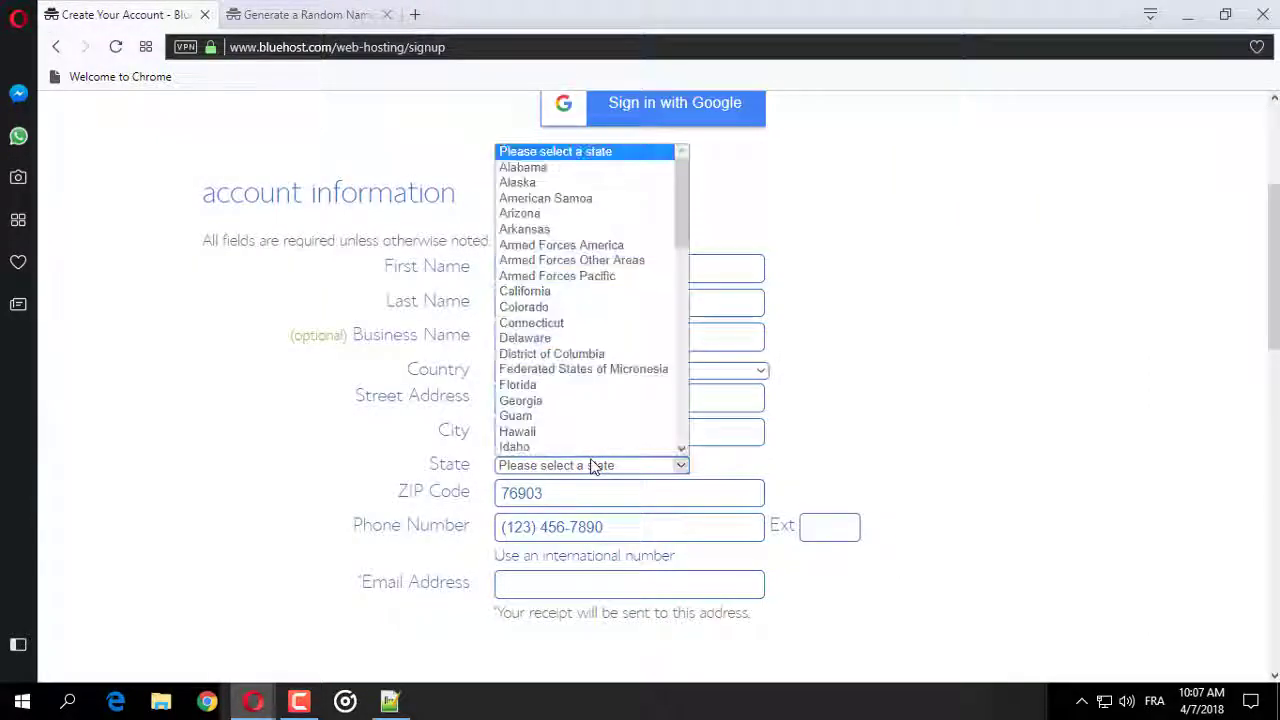
pyautogui.write('te')
pyautogui.scroll(-3, 595, 440)
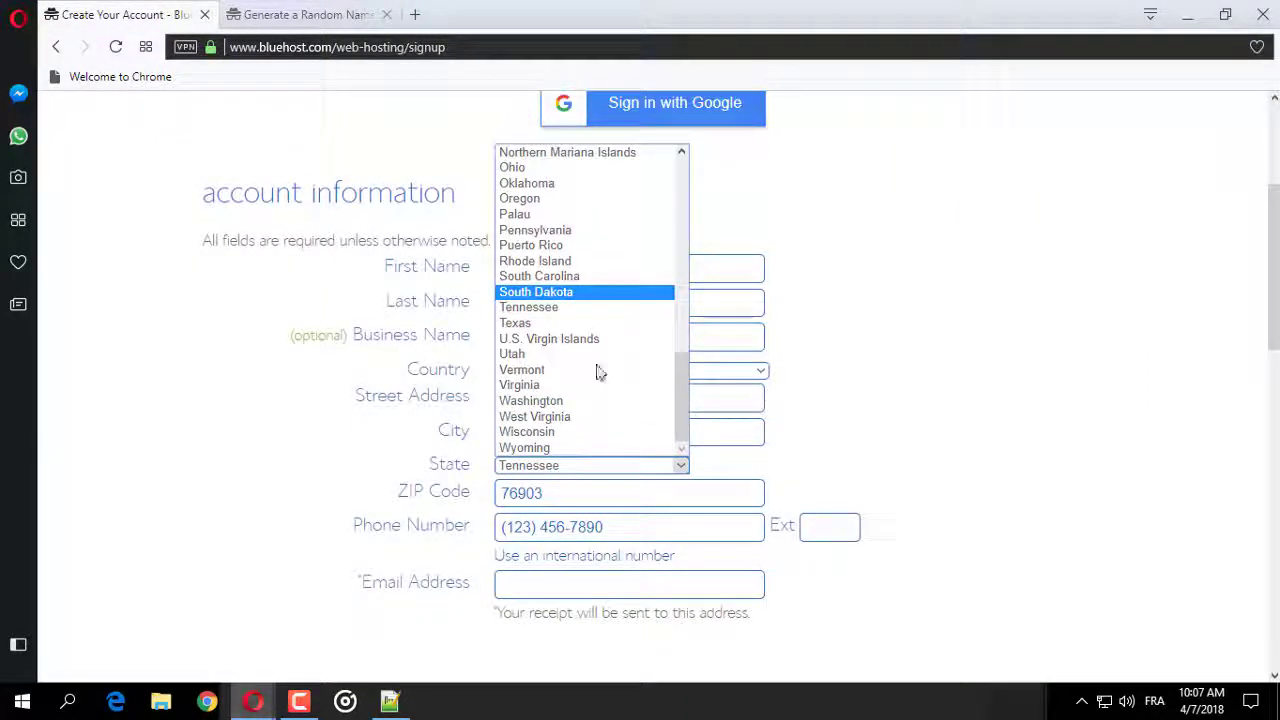
pyautogui.click(583, 323)
# Paste the generated phone number into Phone and remove its dashes
pyautogui.click(228, 12)
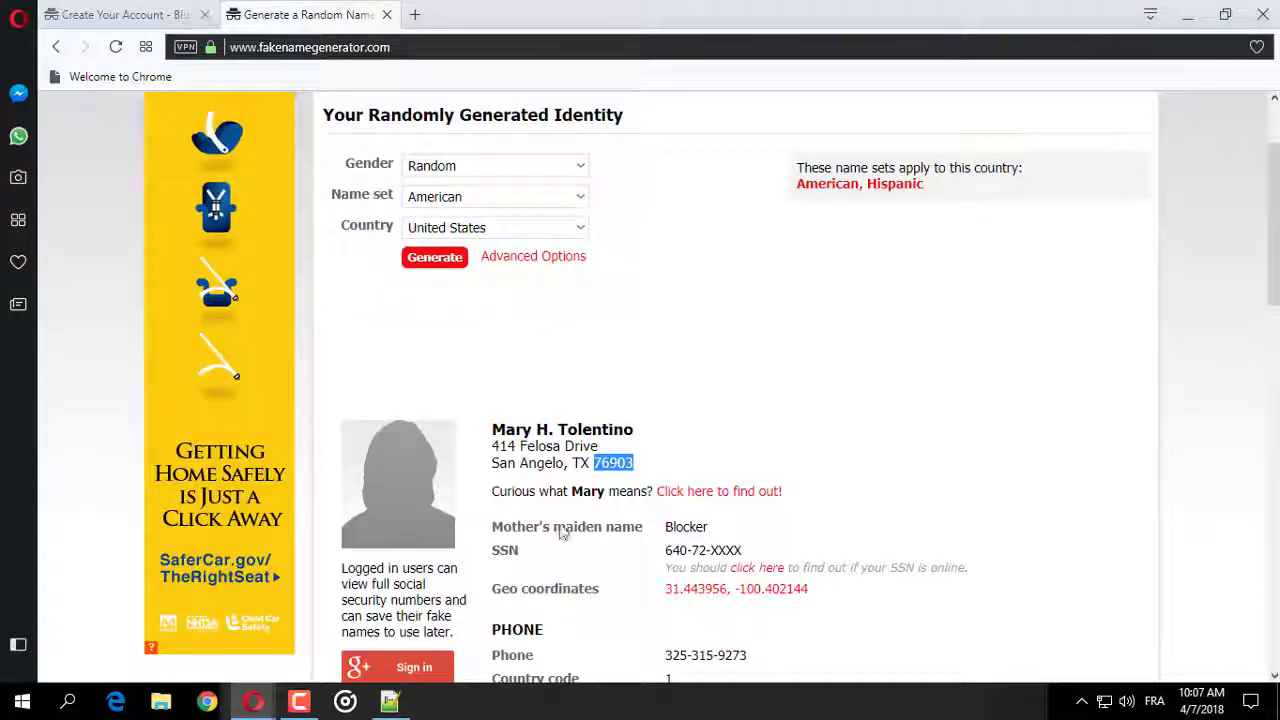
pyautogui.scroll(-3, 740, 362)
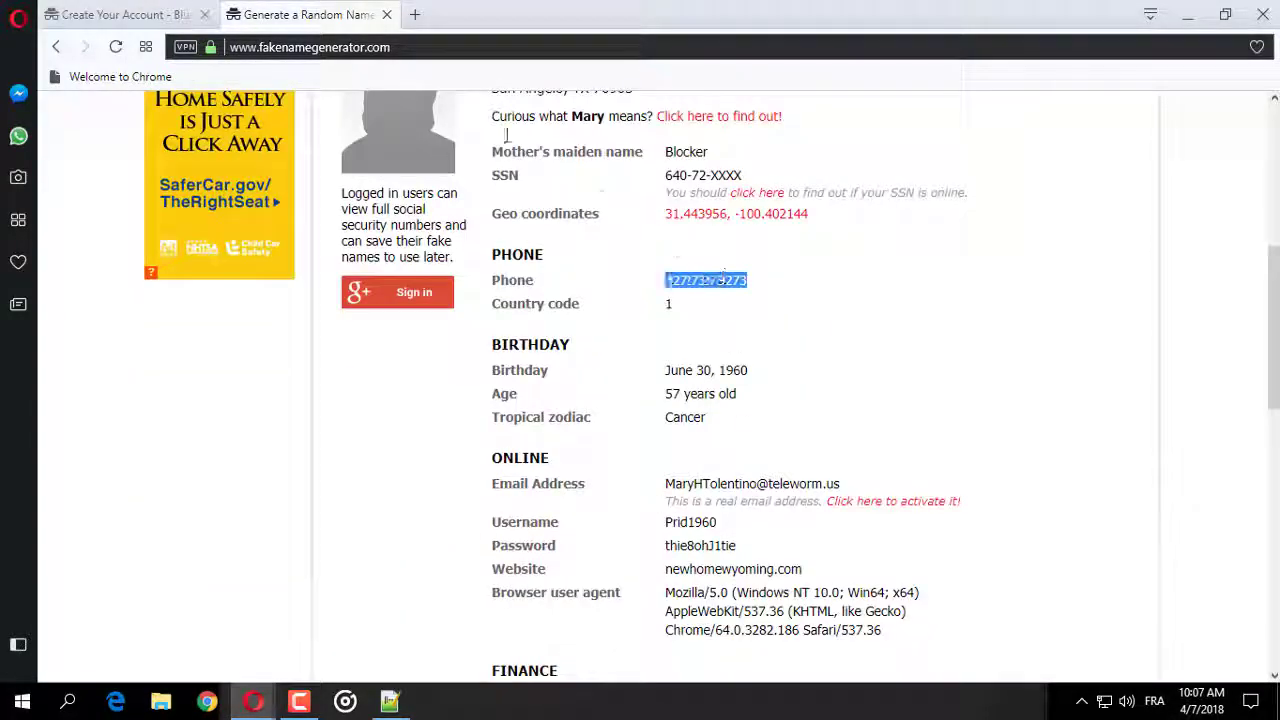
pyautogui.hotkey('ctrl', 'Tab')
pyautogui.hotkey('ctrl', 'v')
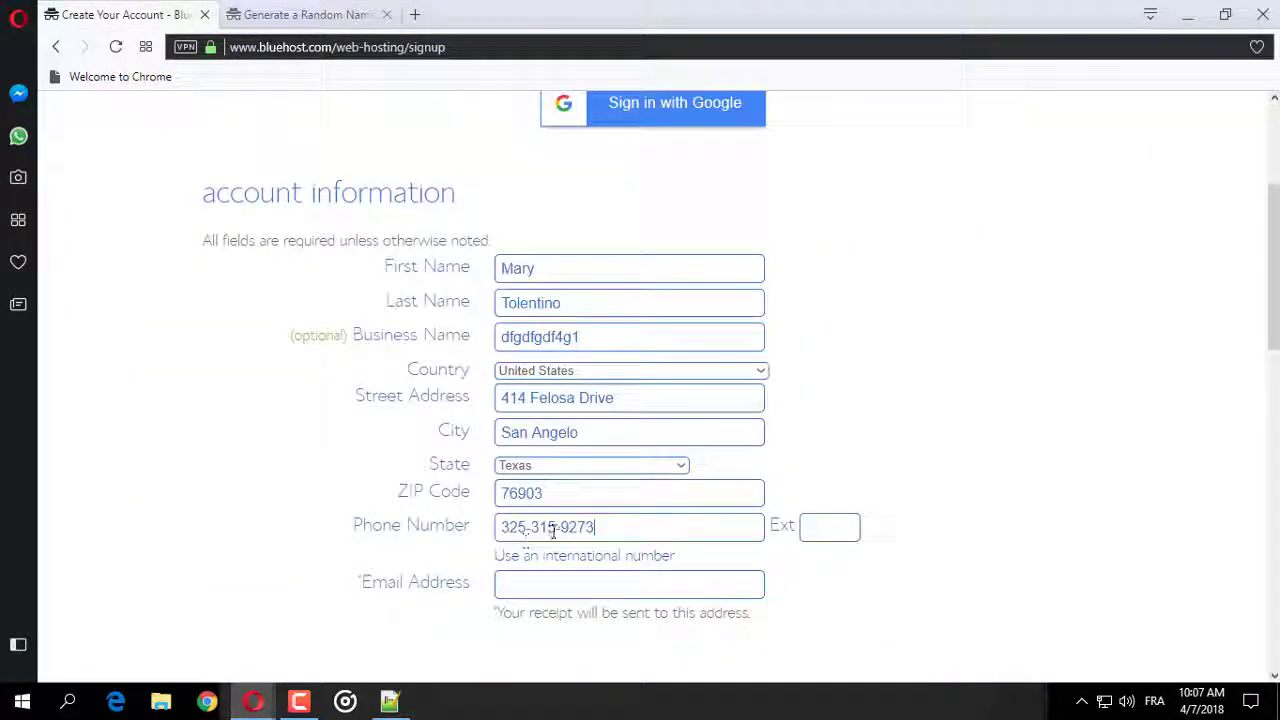
pyautogui.click(530, 524)
pyautogui.press('BackSpace')
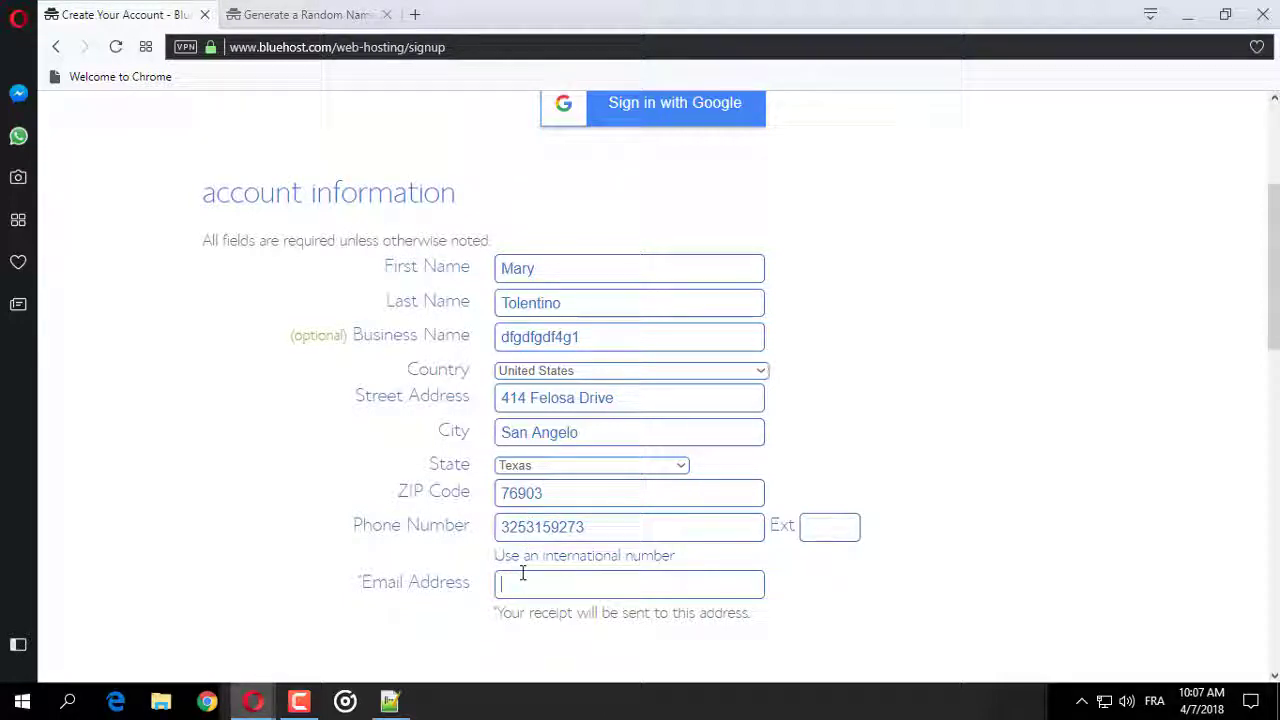
# Sign in to Gmail in a new tab with the account email and password
pyautogui.click(418, 14)
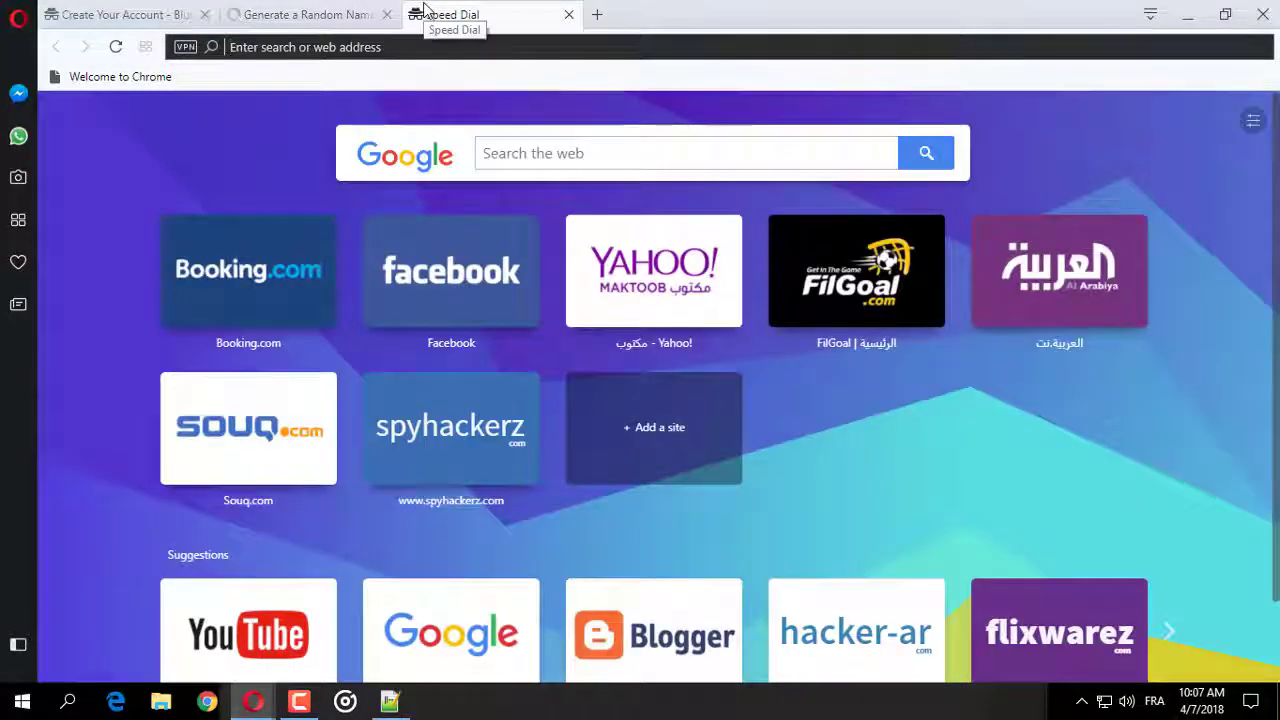
pyautogui.write('gmail.com')
pyautogui.press('Return')
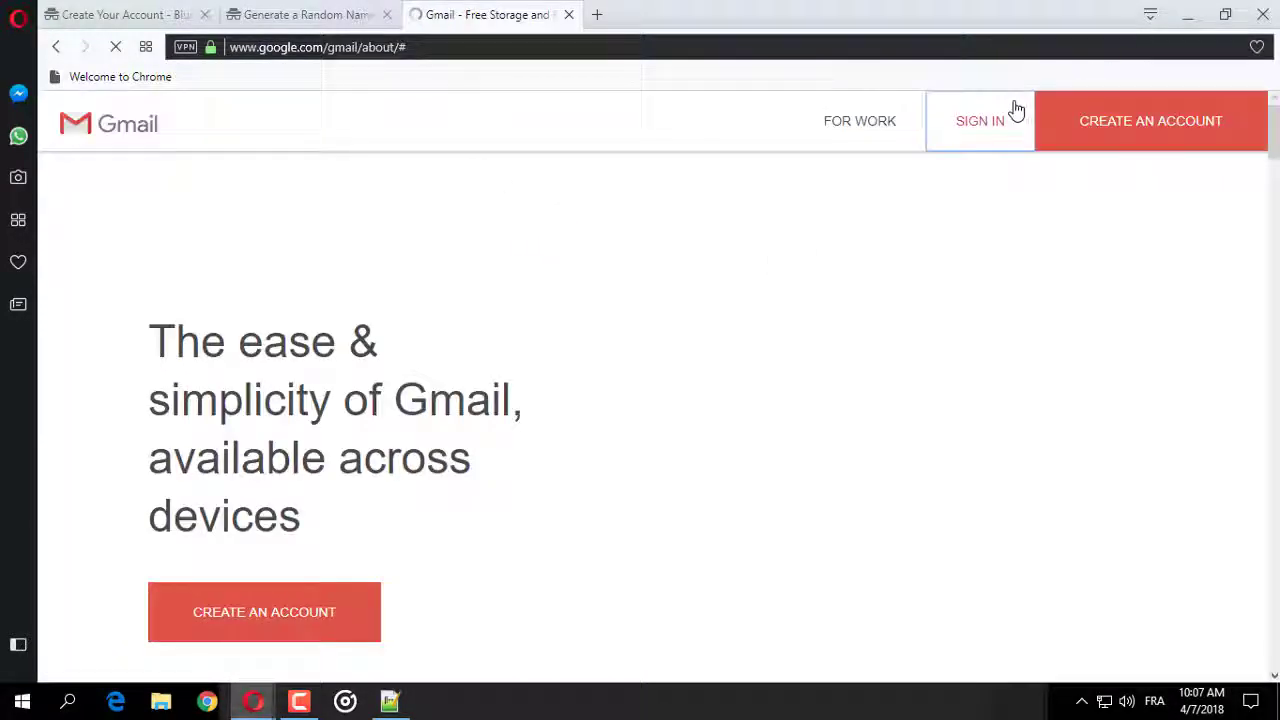
pyautogui.click(1012, 110)
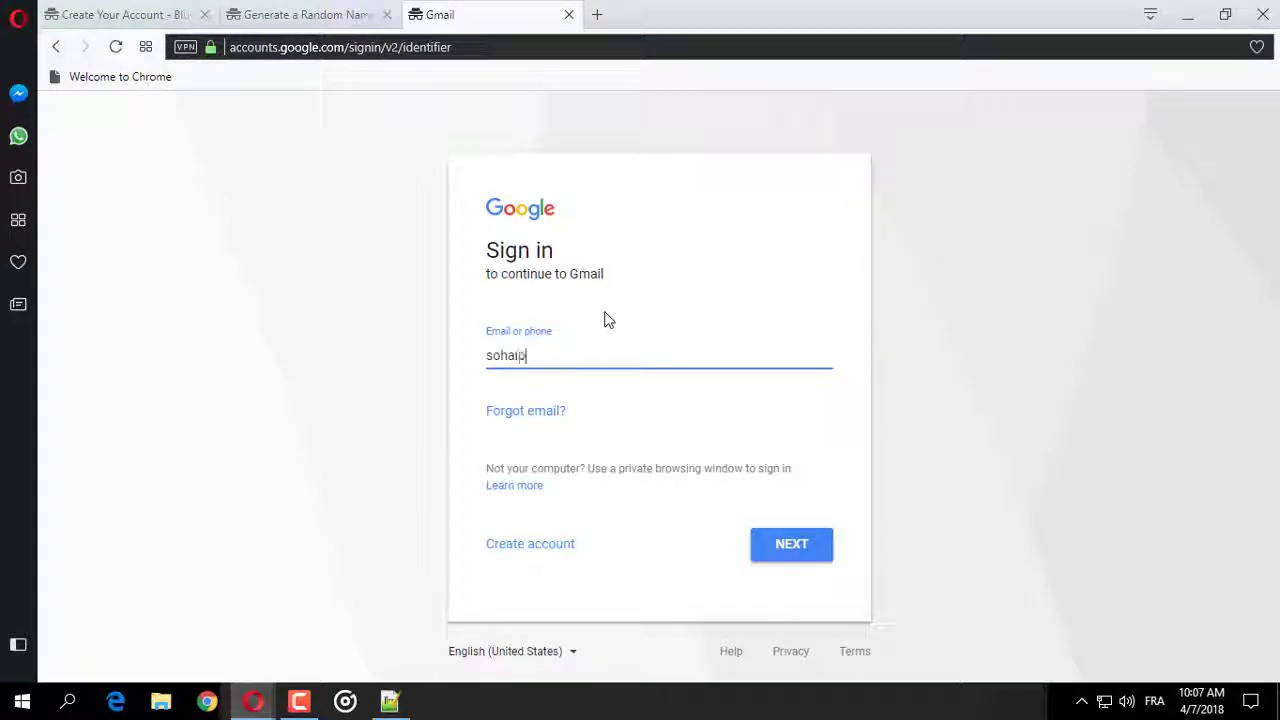
pyautogui.press('Return')
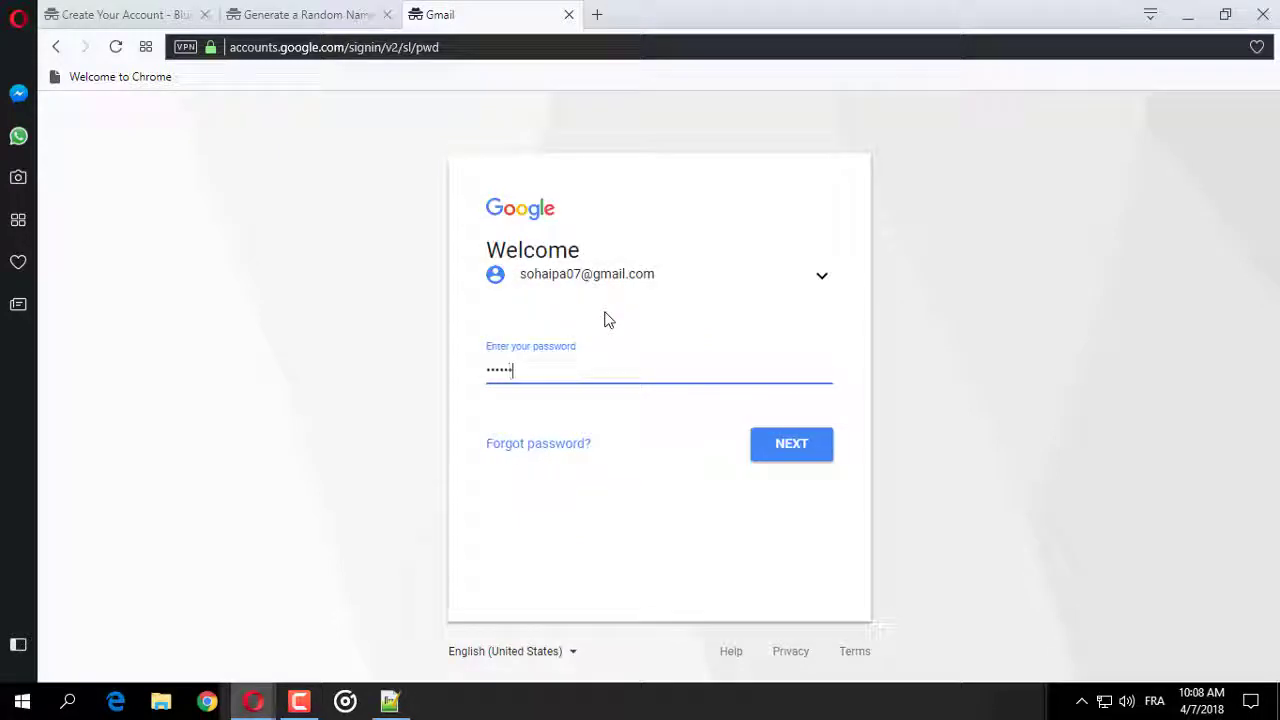
pyautogui.press('Return')
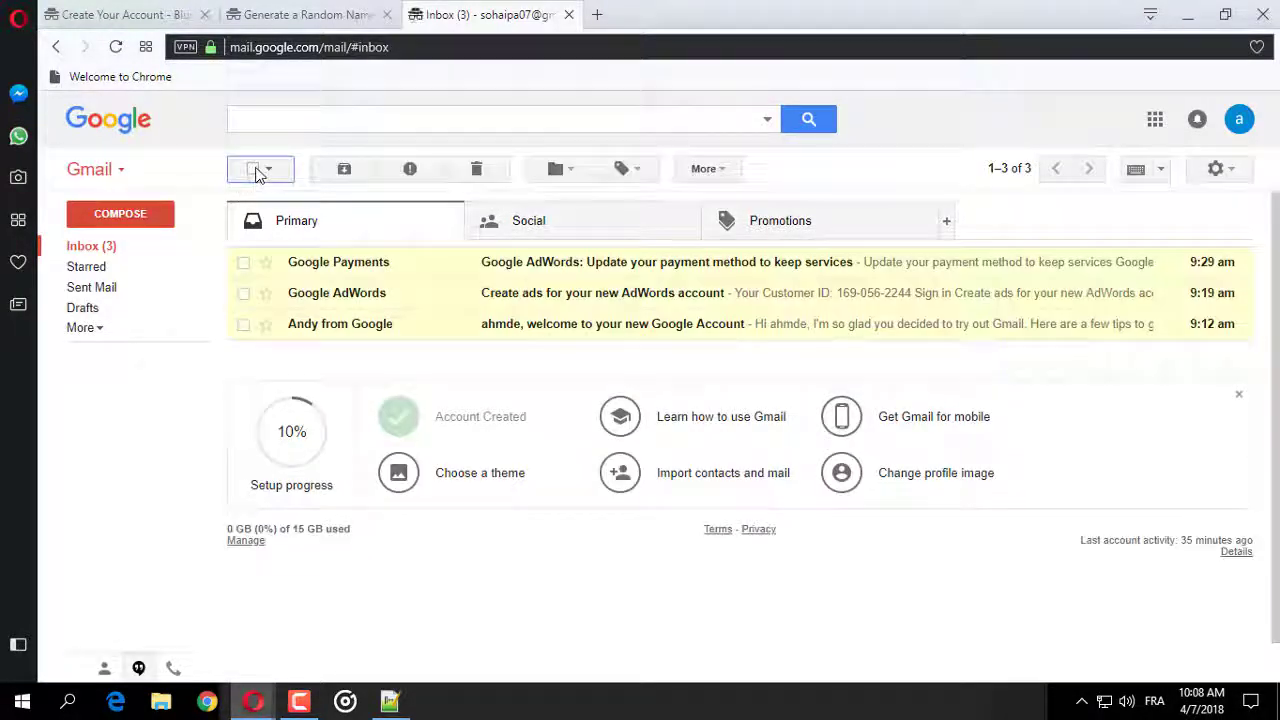
# Move all three inbox conversations to Trash and copy the account's email address
pyautogui.click(253, 170)
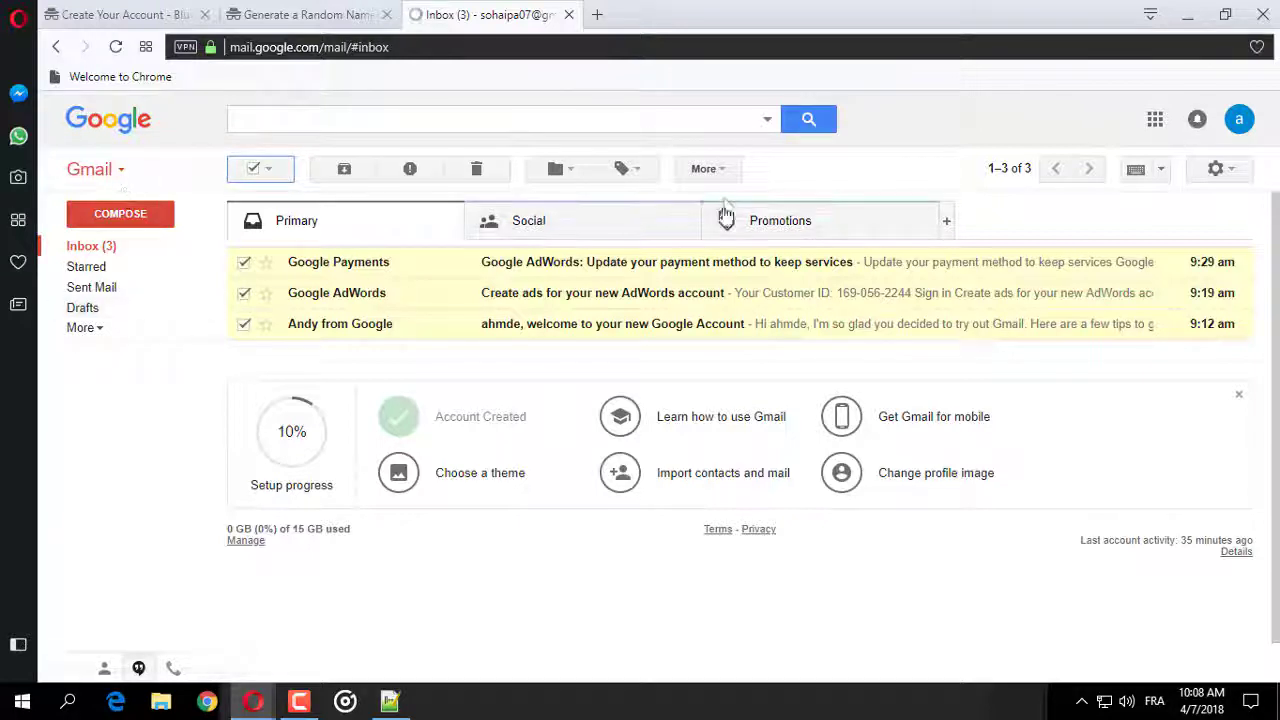
pyautogui.click(478, 170)
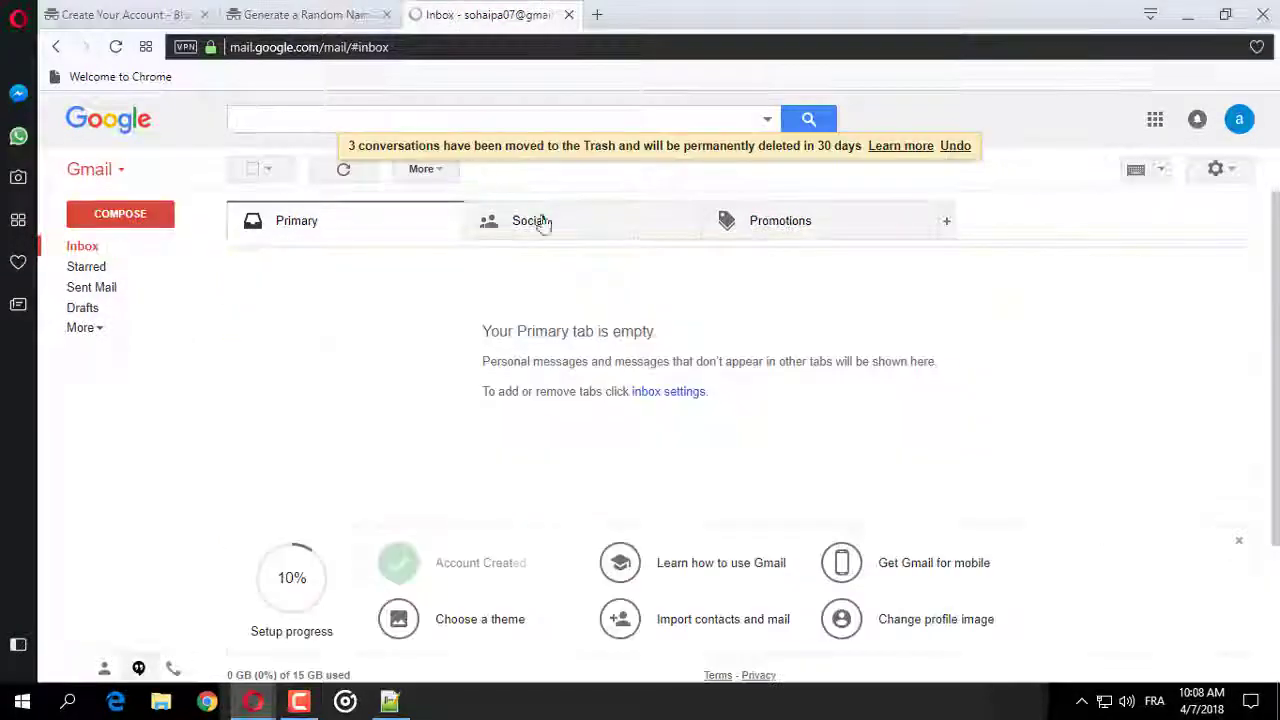
pyautogui.click(1239, 119)
pyautogui.tripleClick(1150, 186)
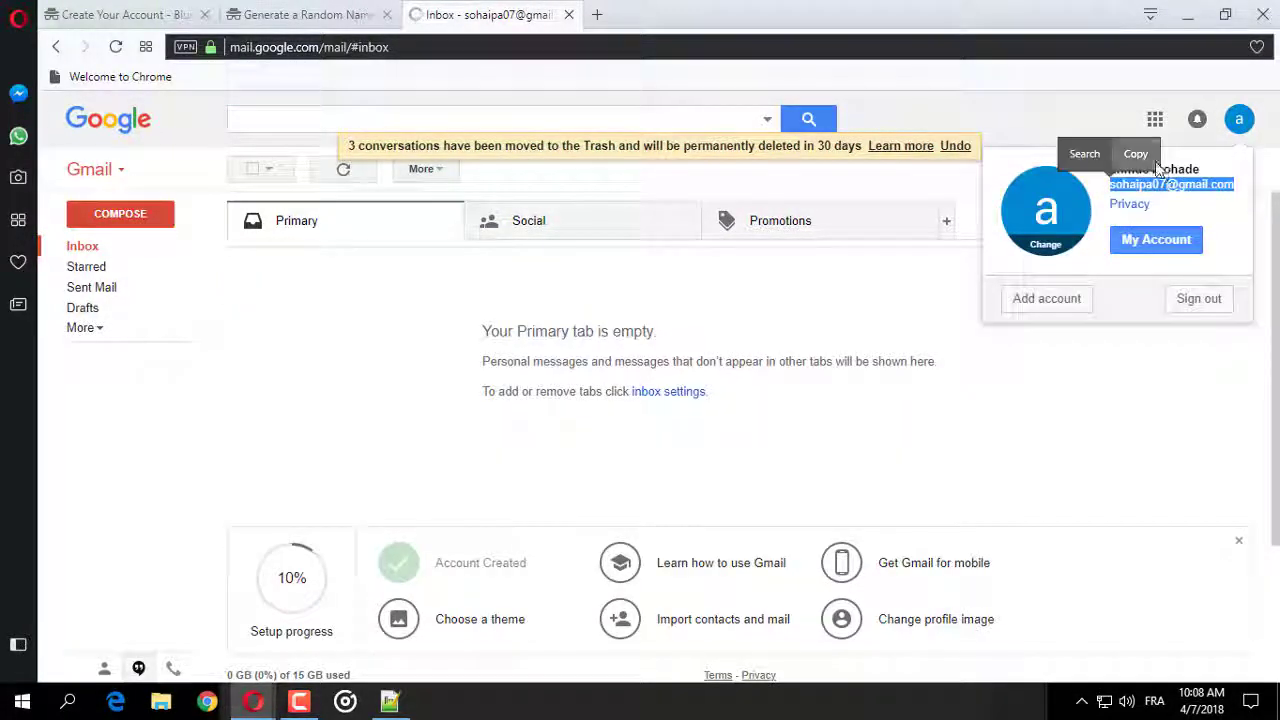
pyautogui.click(1134, 151)
pyautogui.hotkey('ctrl', 'shift', 'Tab')
pyautogui.hotkey('ctrl', 'shift', 'Tab')
# Paste the Gmail address into Email Address and turn off Domain Privacy and SiteLock
pyautogui.hotkey('ctrl', 'v')
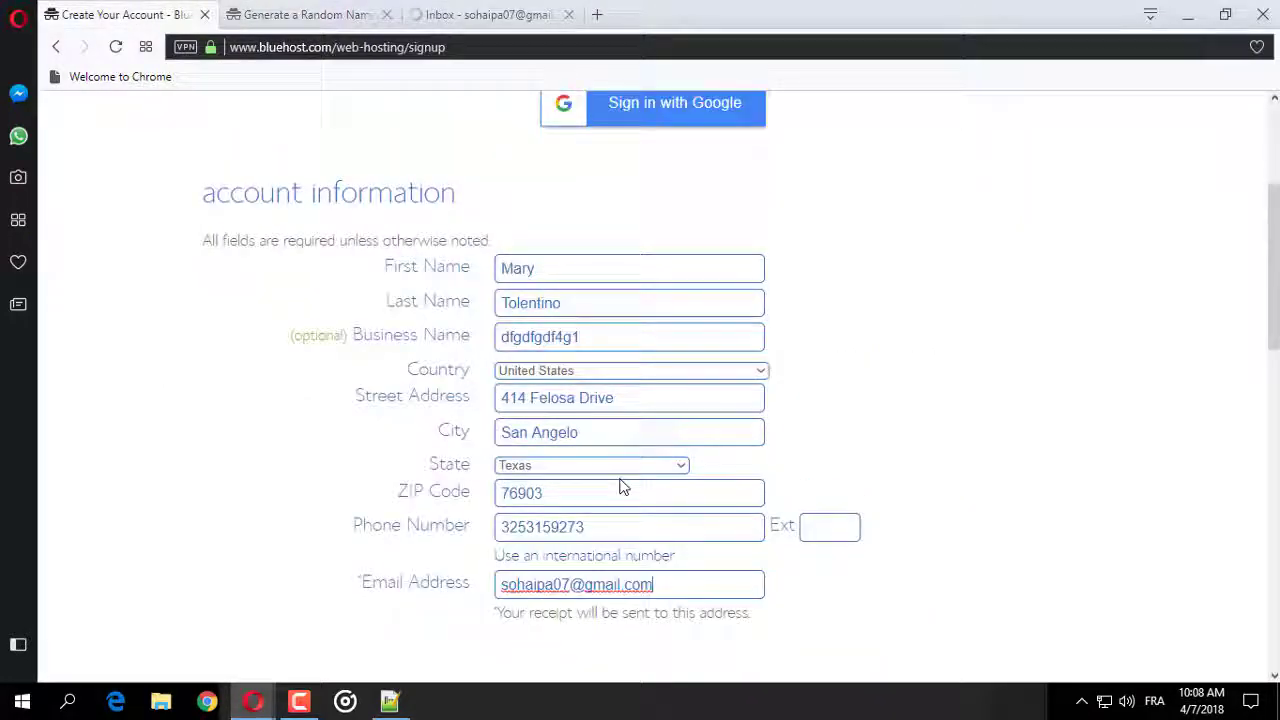
pyautogui.scroll(-5, 620, 486)
pyautogui.click(501, 398)
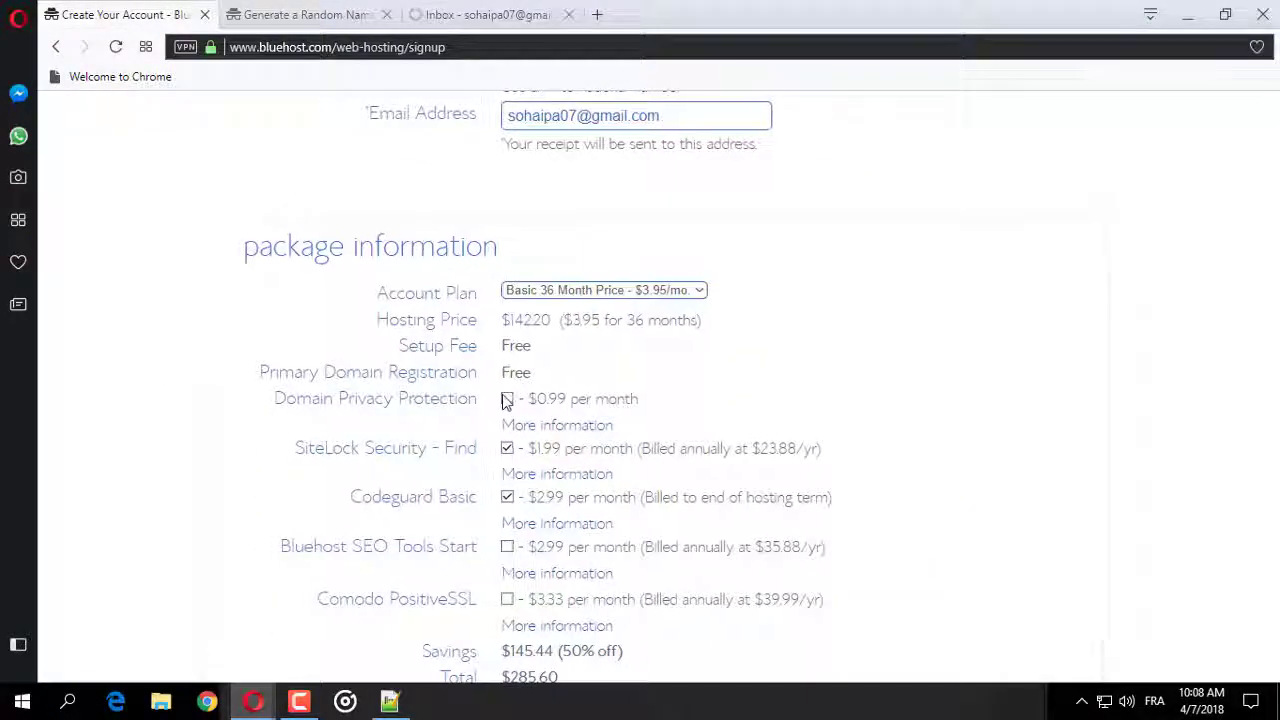
pyautogui.click(786, 509)
pyautogui.click(501, 451)
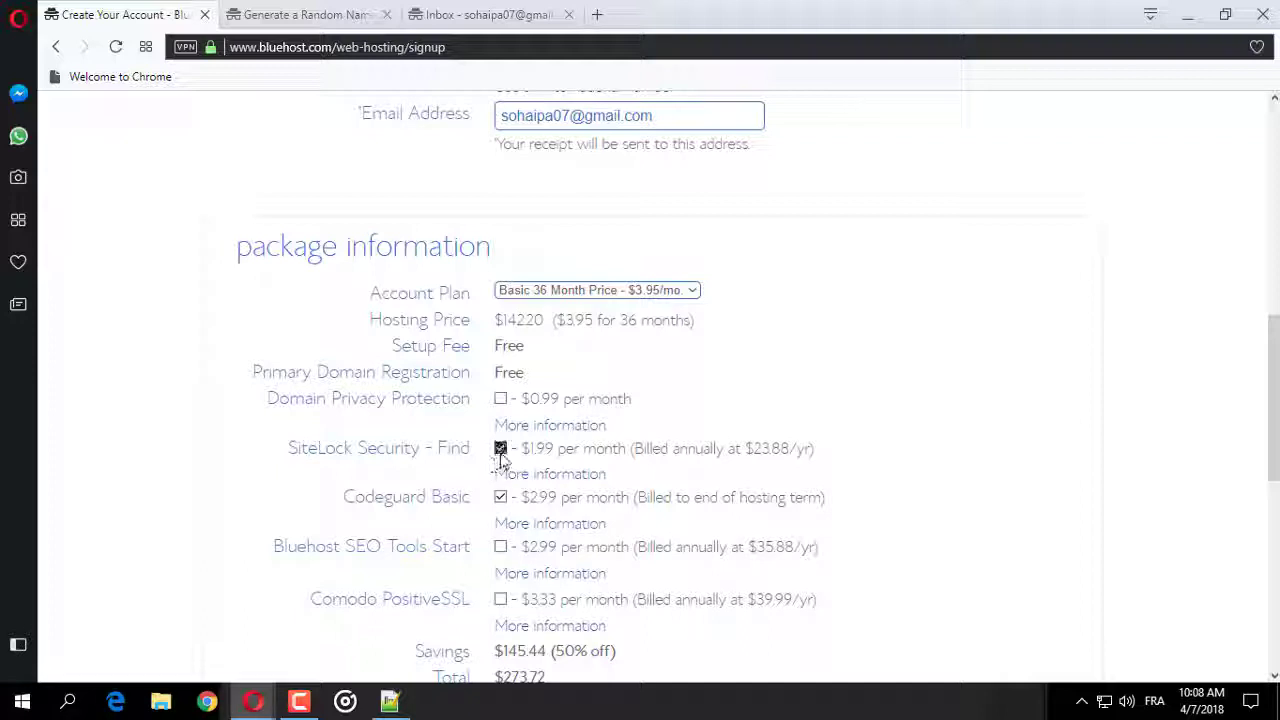
# Change the account plan to Basic 12 Month and scroll to payment information
pyautogui.click(601, 290)
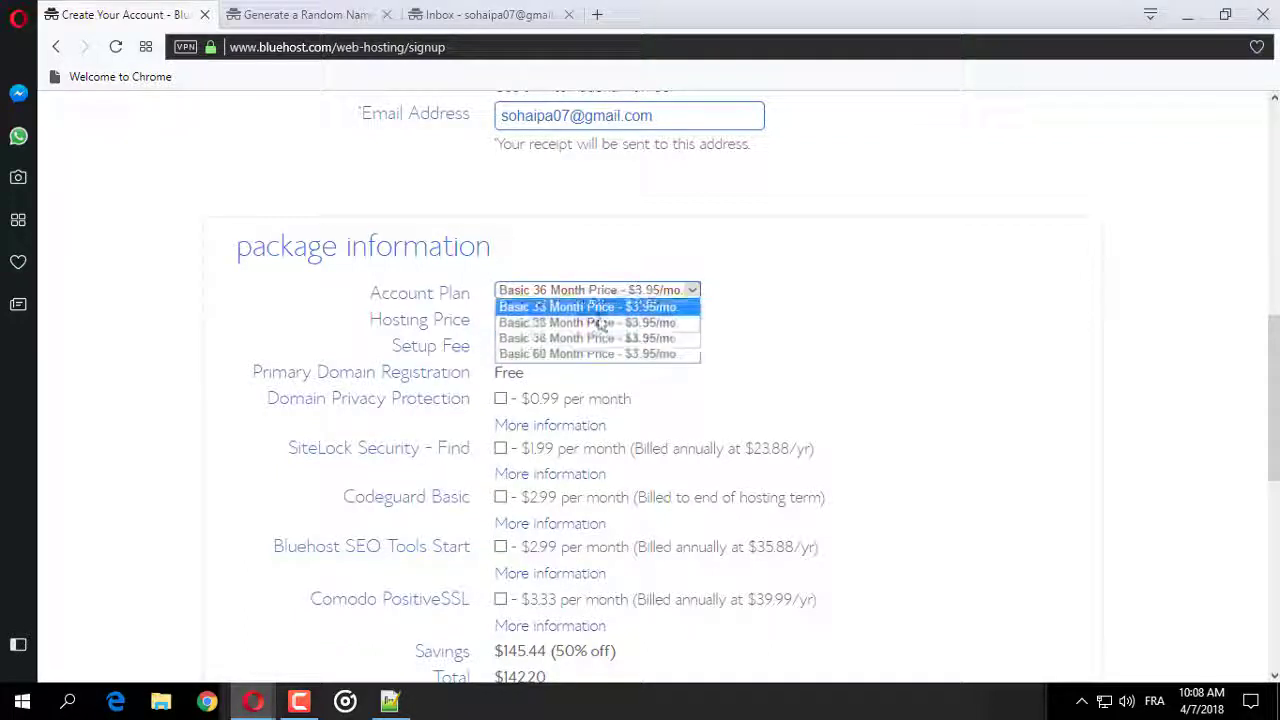
pyautogui.click(595, 306)
pyautogui.scroll(-4, 590, 366)
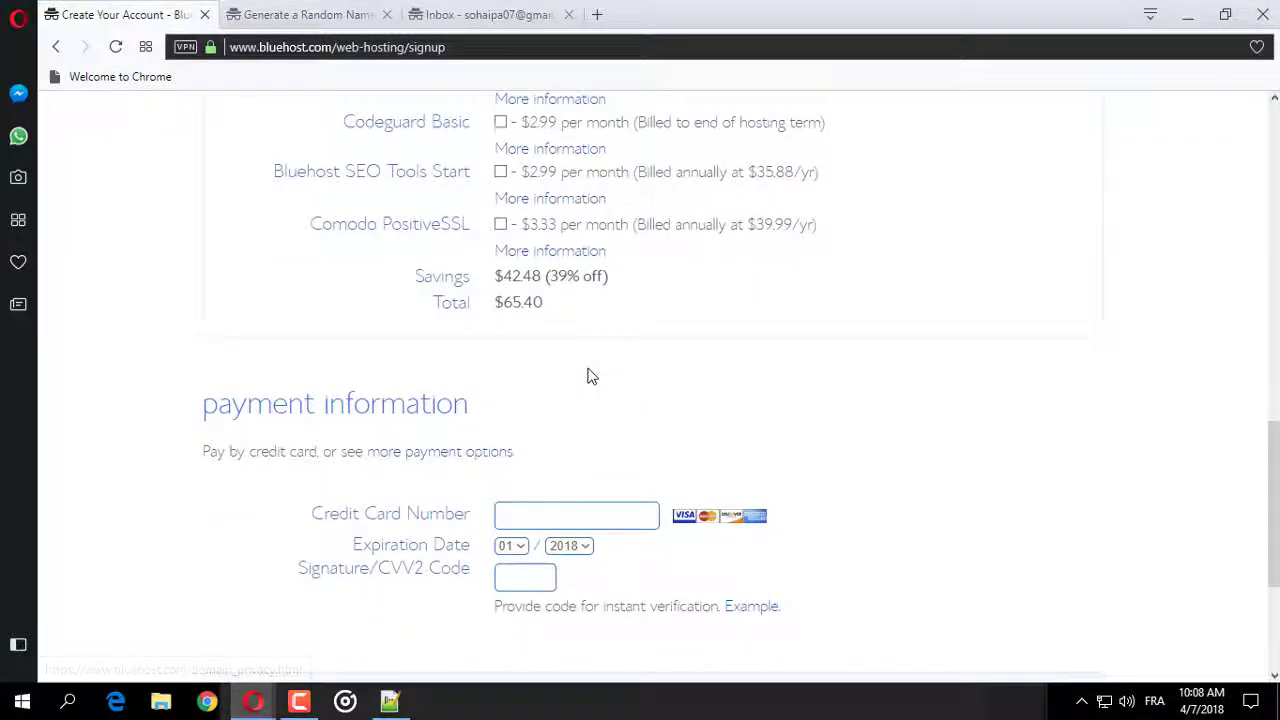
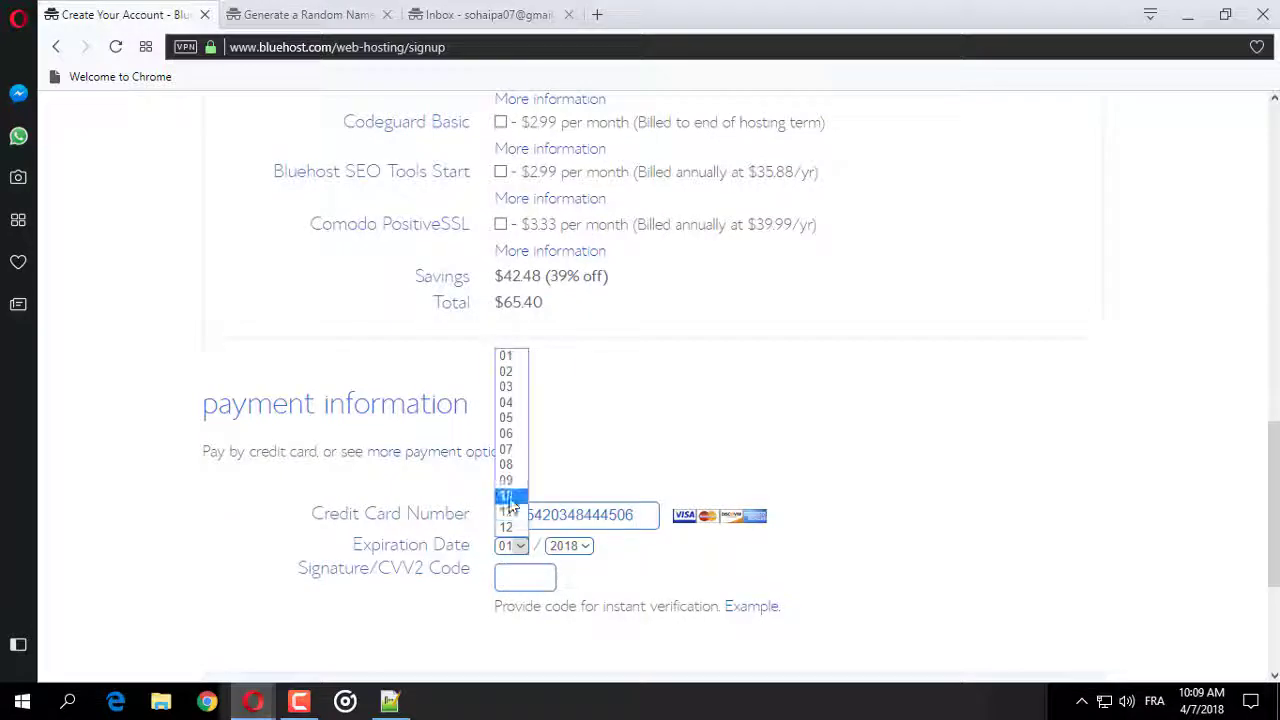
# Set the card's expiration date to month 12 and year 2023
pyautogui.click(510, 526)
pyautogui.click(565, 546)
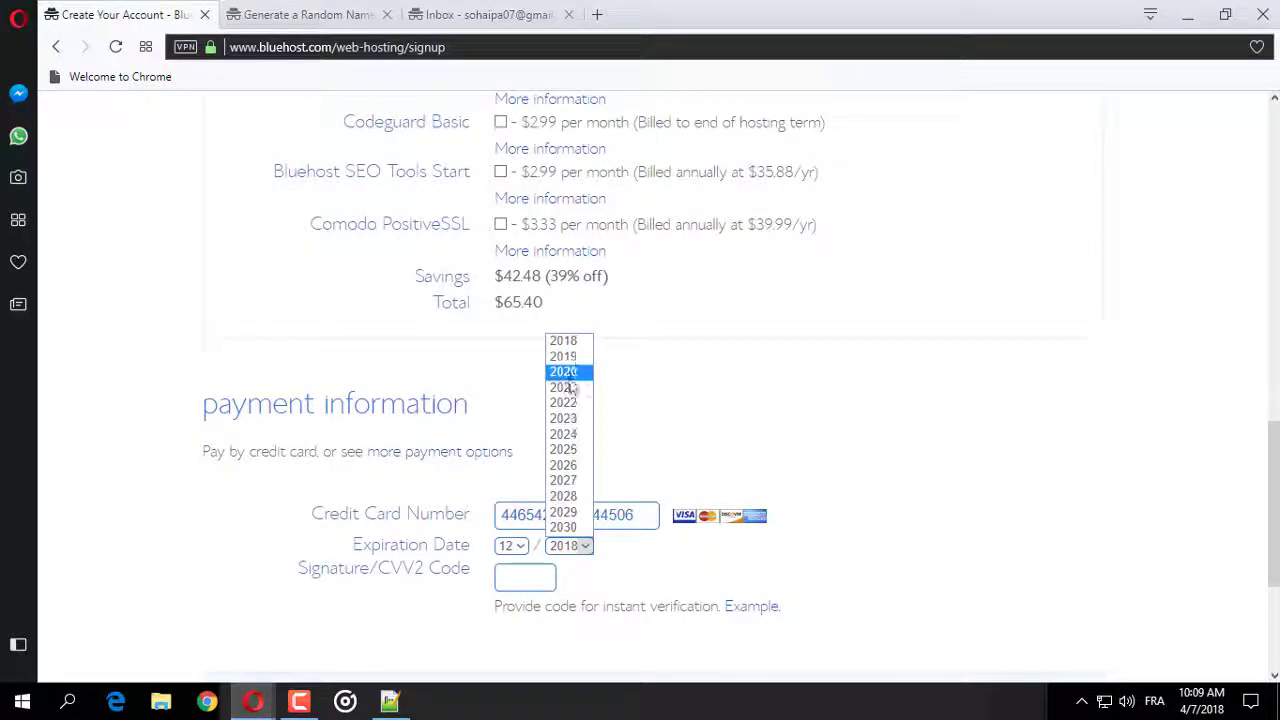
pyautogui.click(566, 418)
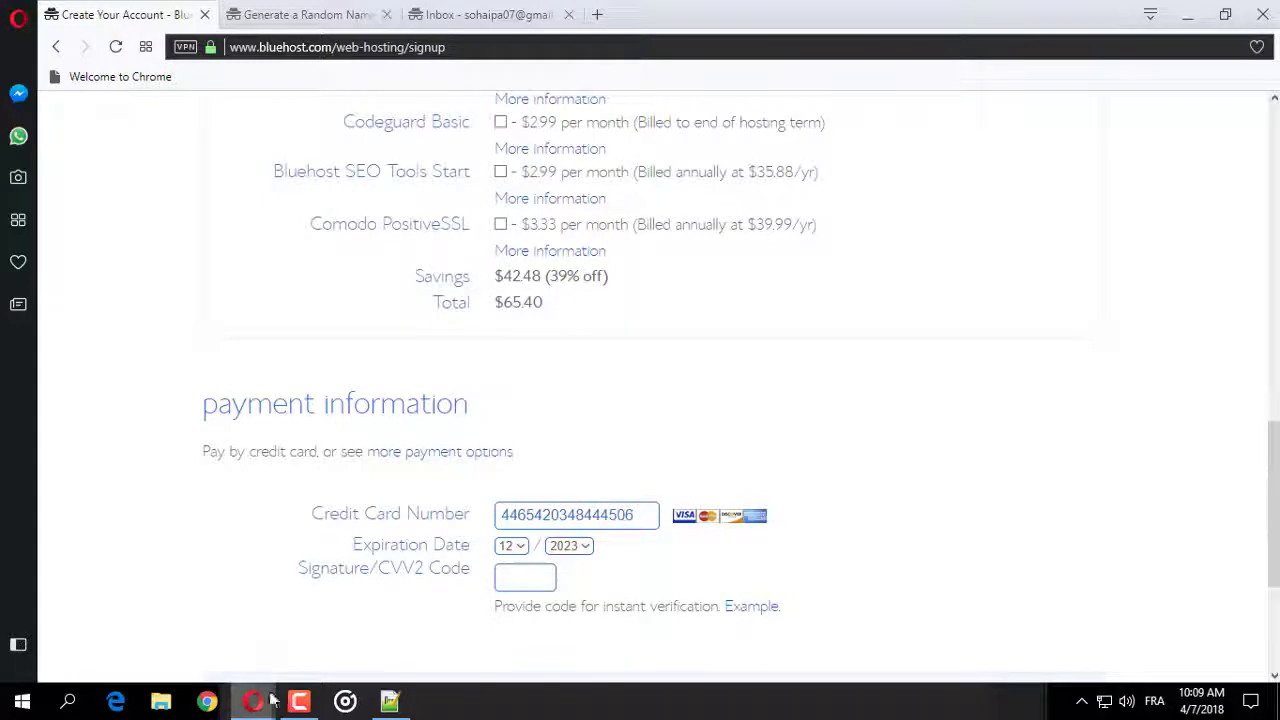
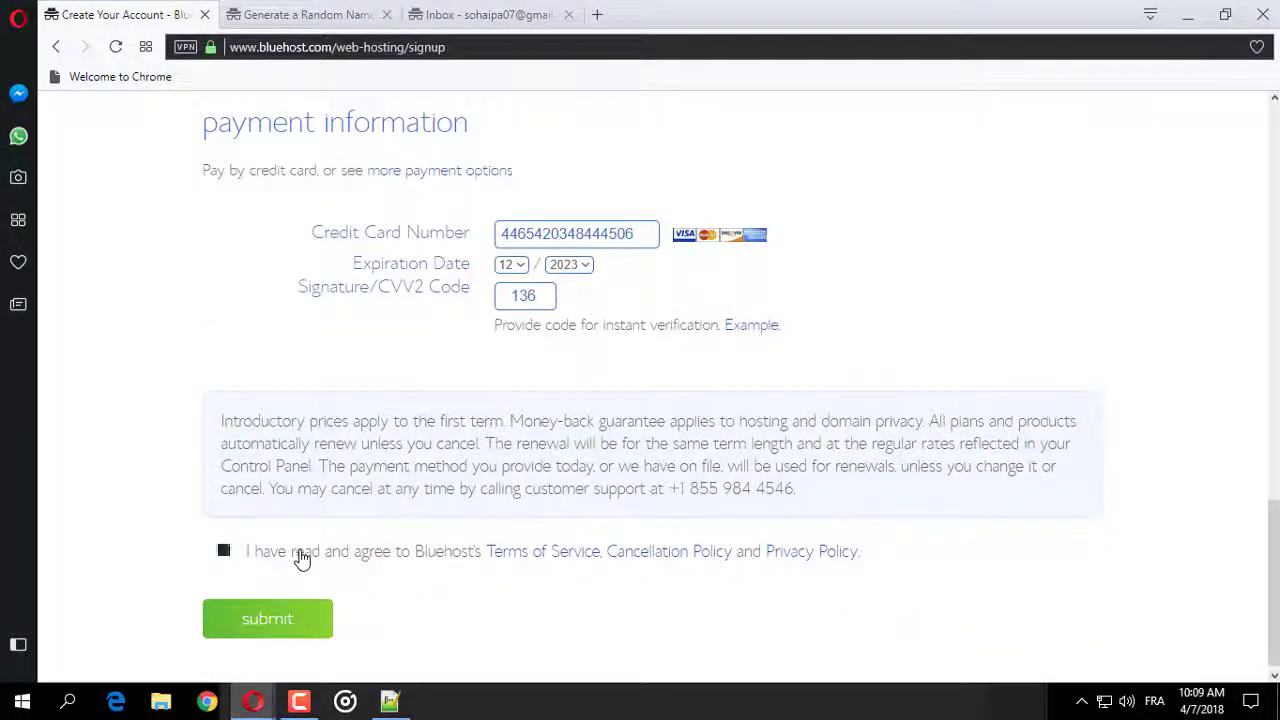
# Submit the hosting order with the payment details and decline the special add-on offers
pyautogui.click(295, 621)
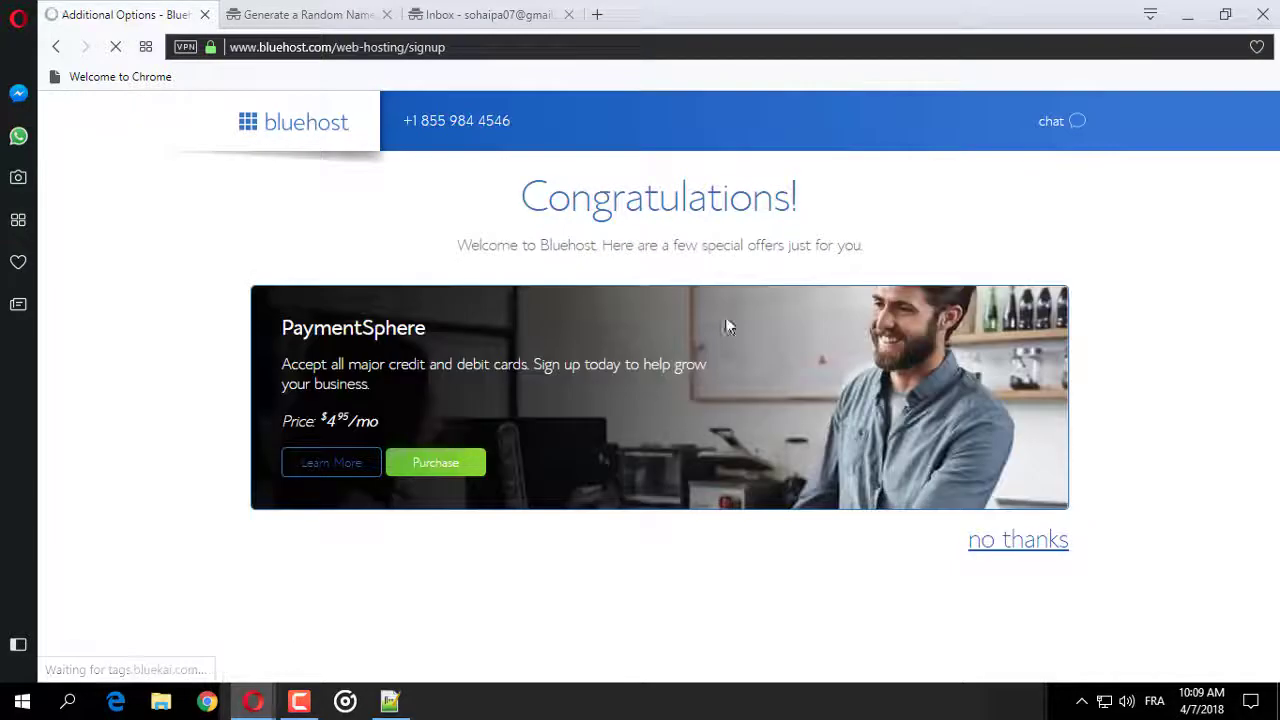
pyautogui.moveTo(500, 185); pyautogui.dragTo(920, 251)
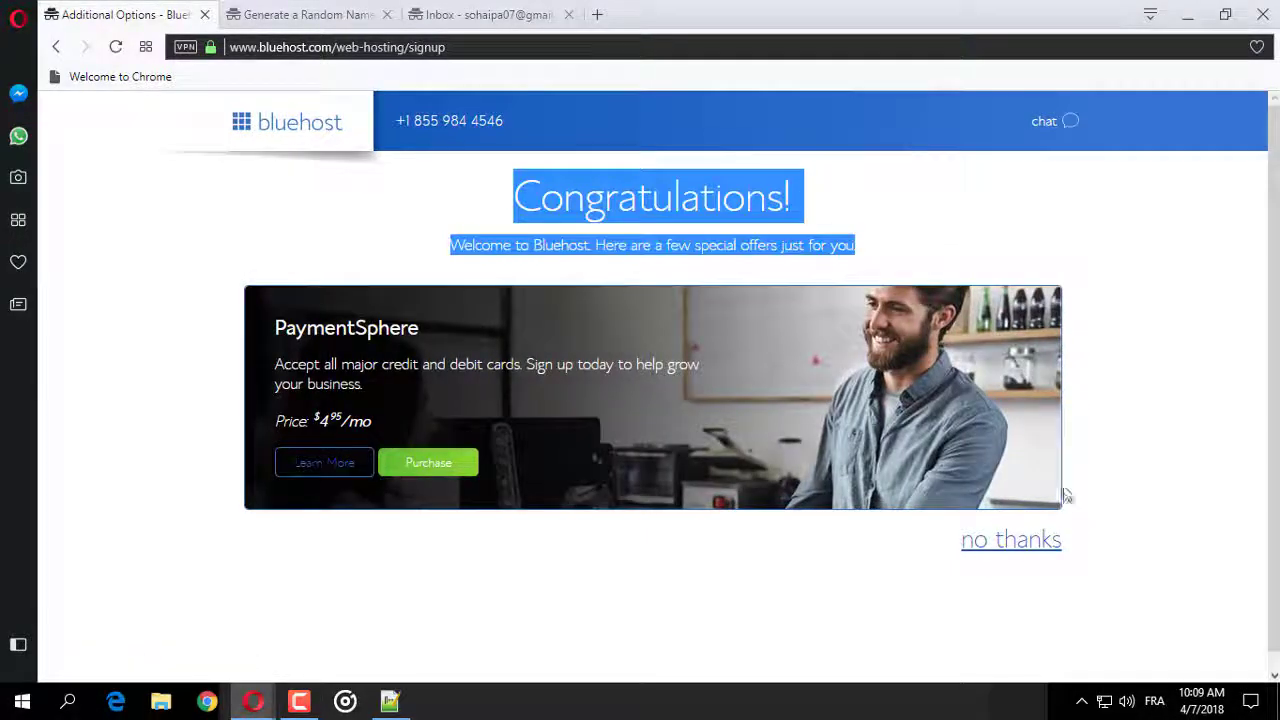
pyautogui.click(1011, 541)
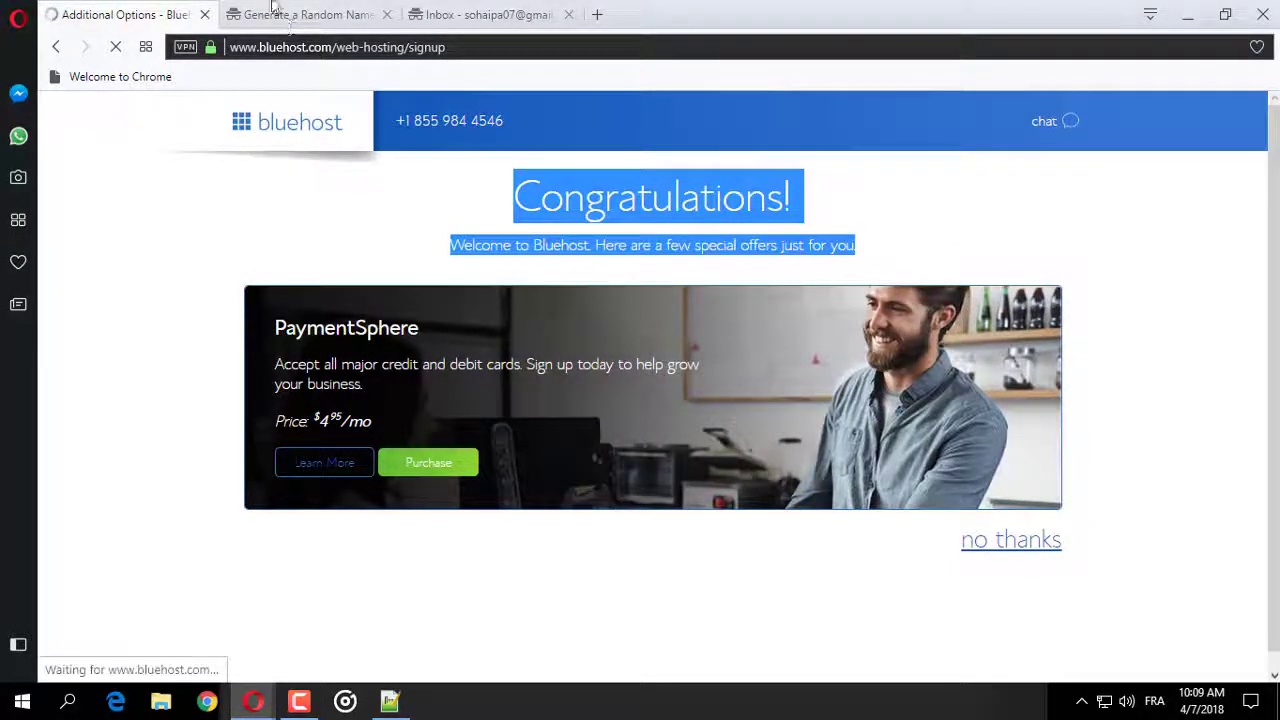
pyautogui.click(488, 14)
# Close the Gmail account popup and bring up Bluehost's password creation page
pyautogui.click(138, 247)
pyautogui.click(137, 14)
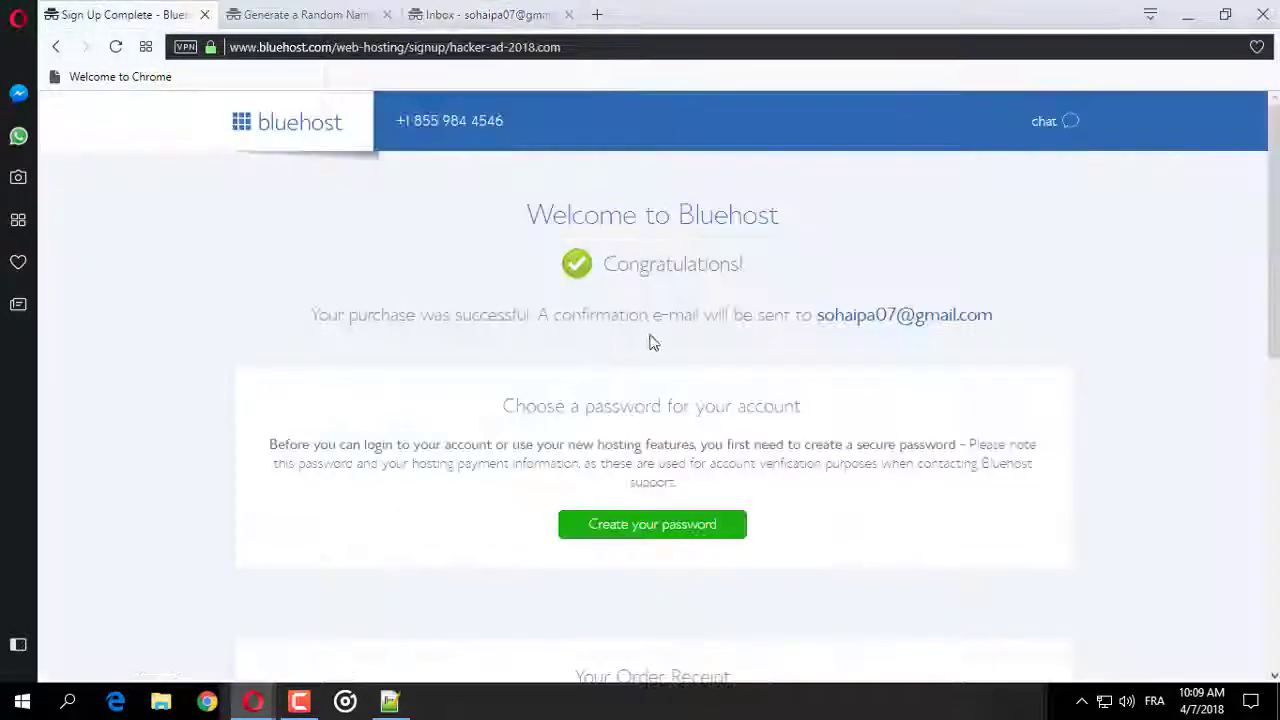
pyautogui.click(655, 530)
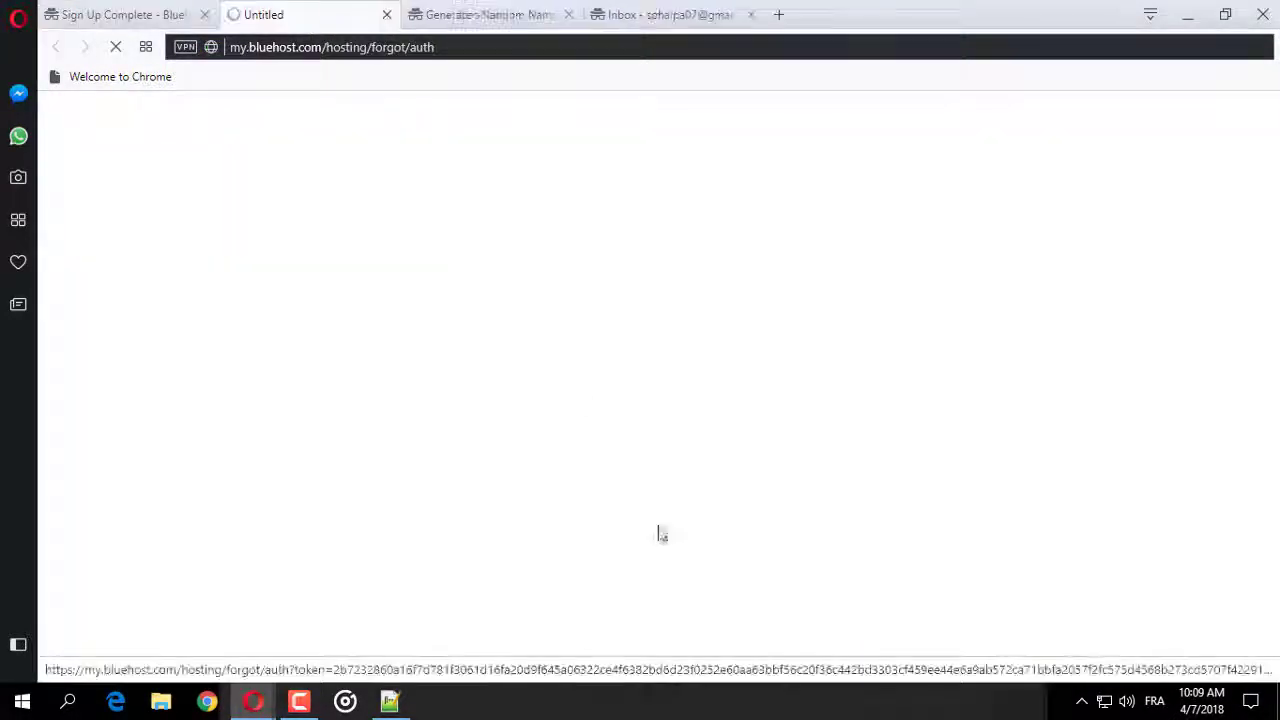
pyautogui.click(128, 13)
pyautogui.click(300, 14)
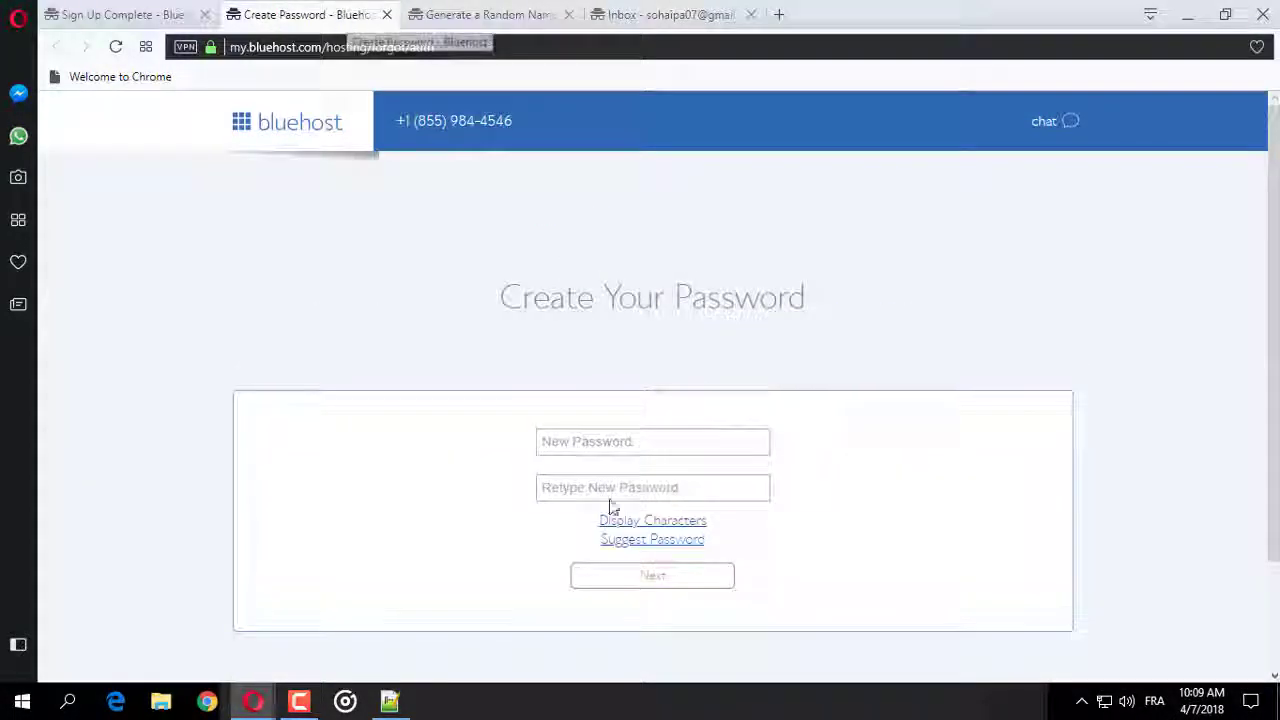
pyautogui.click(623, 302)
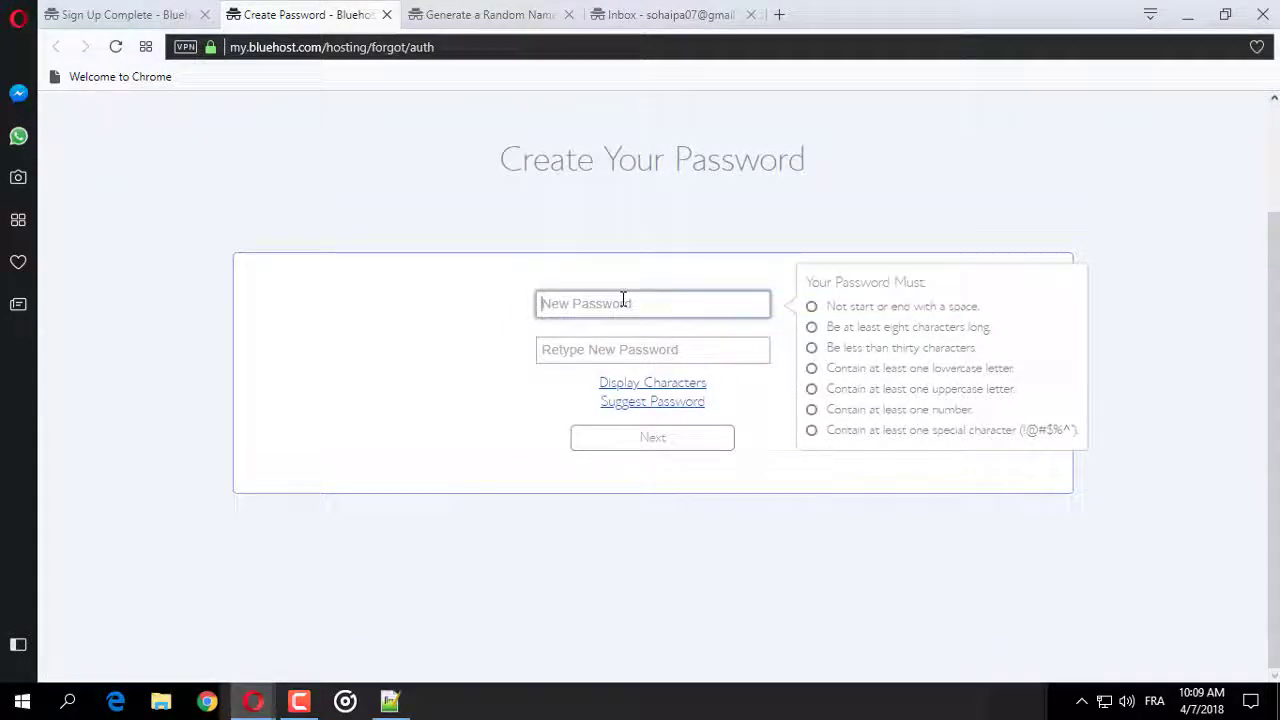
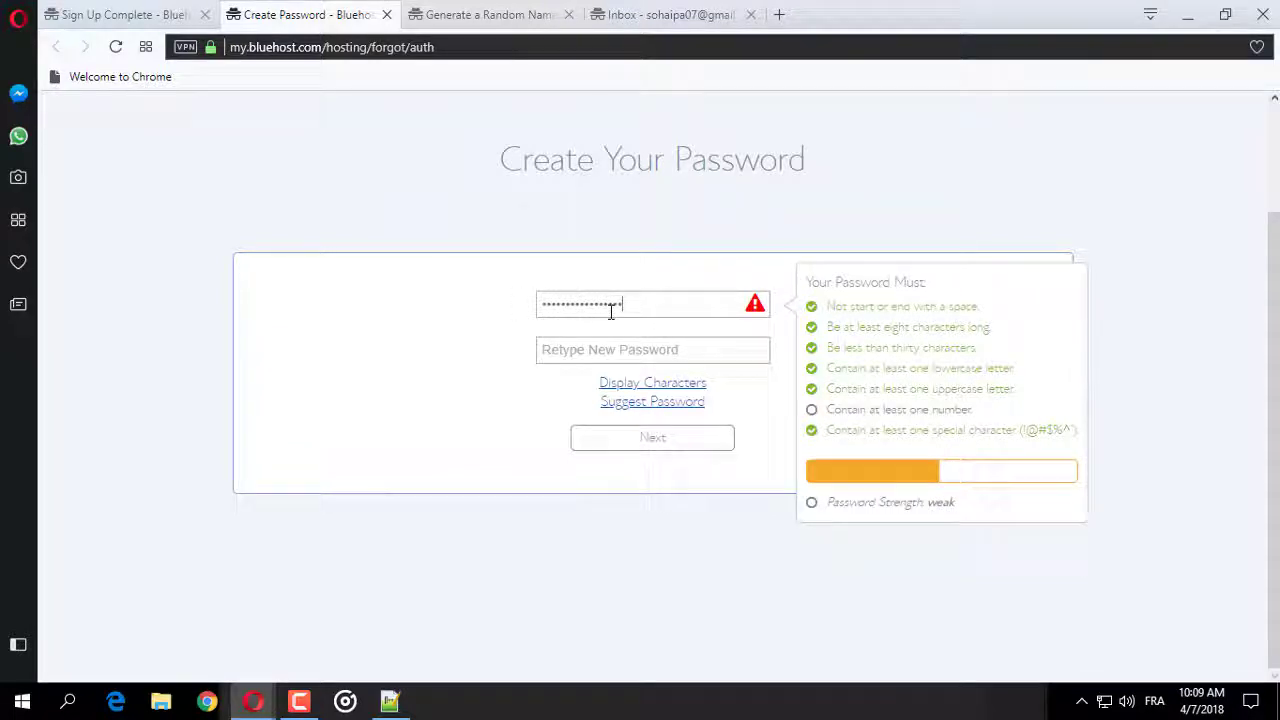
# Enter and confirm the new account password, accept the terms, and submit to create the account
pyautogui.press('Tab')
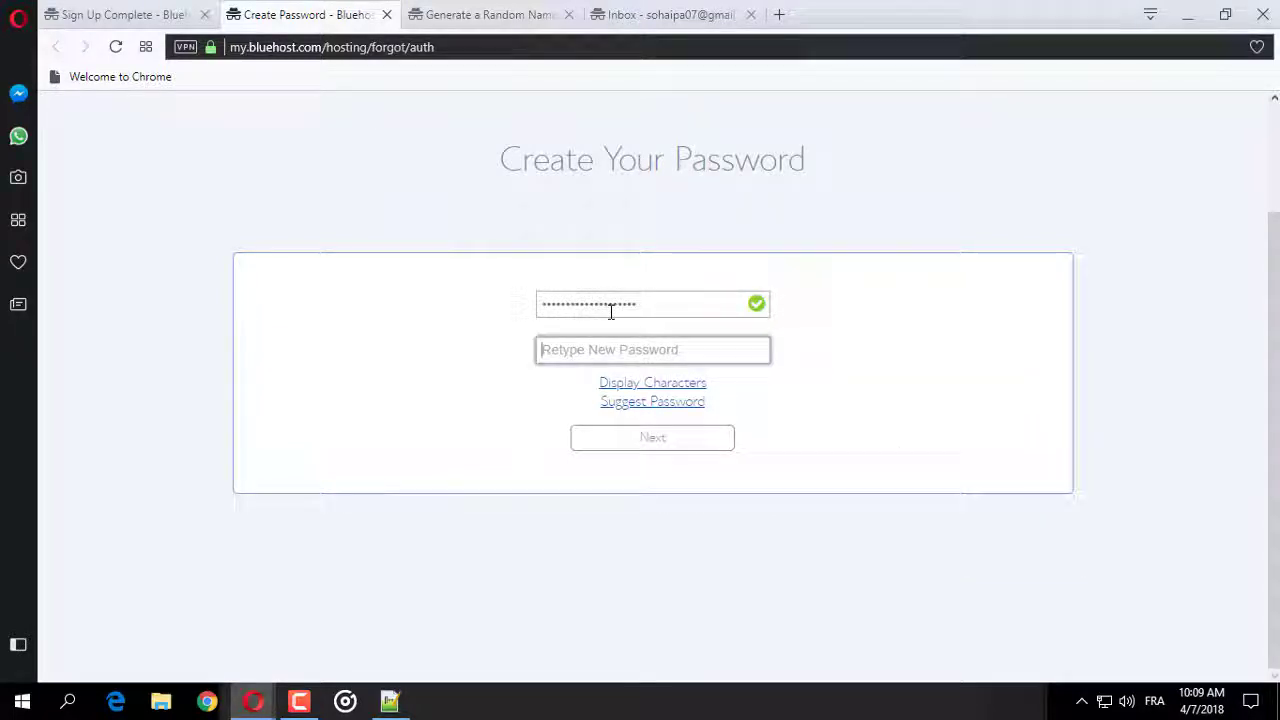
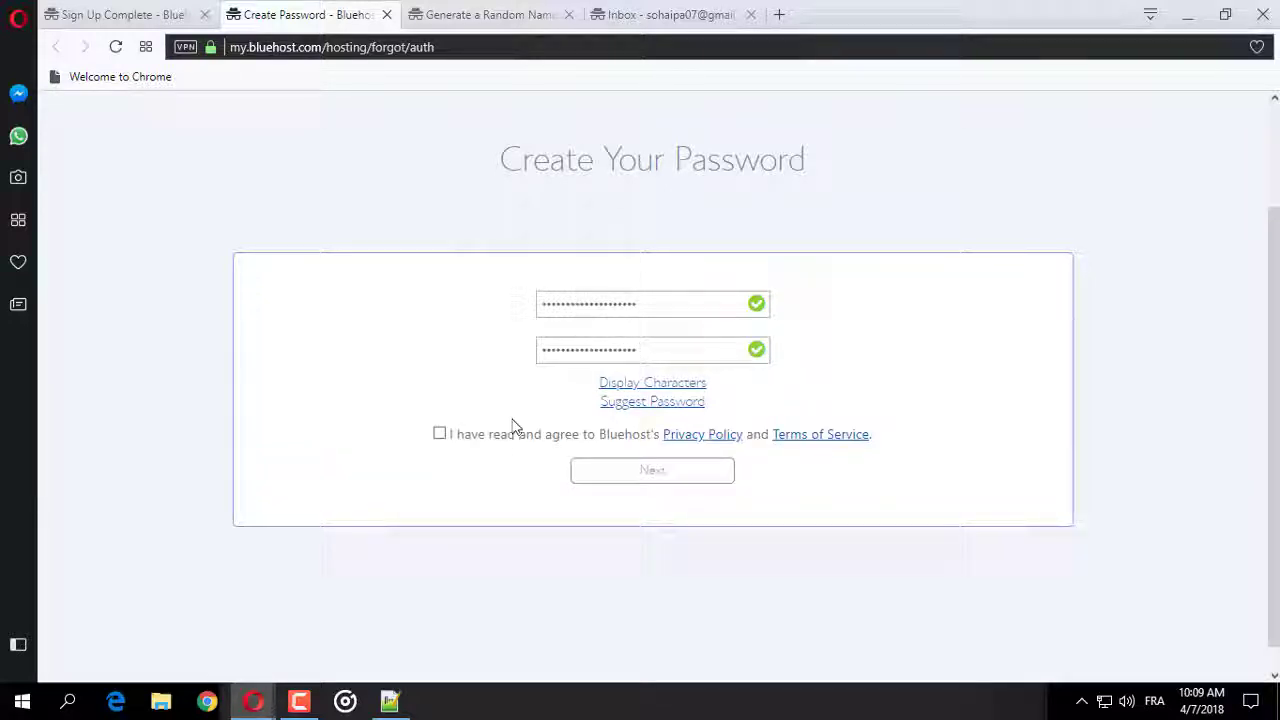
pyautogui.click(476, 440)
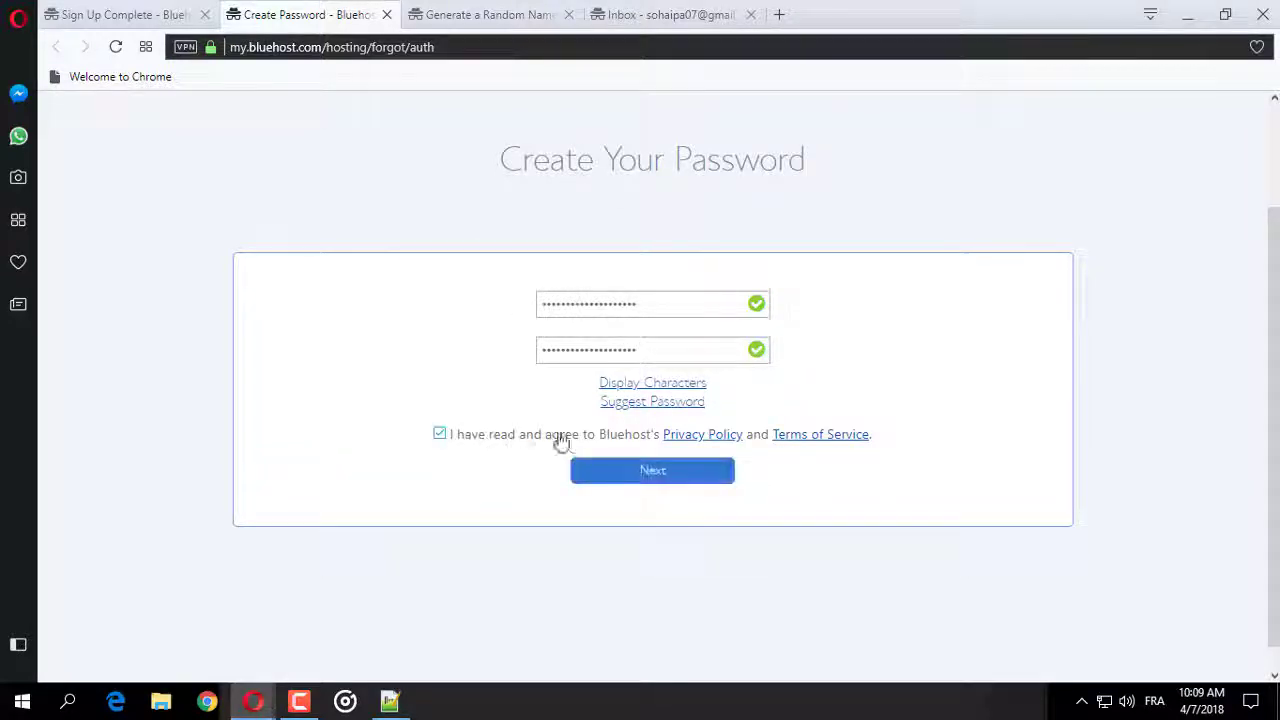
pyautogui.click(731, 480)
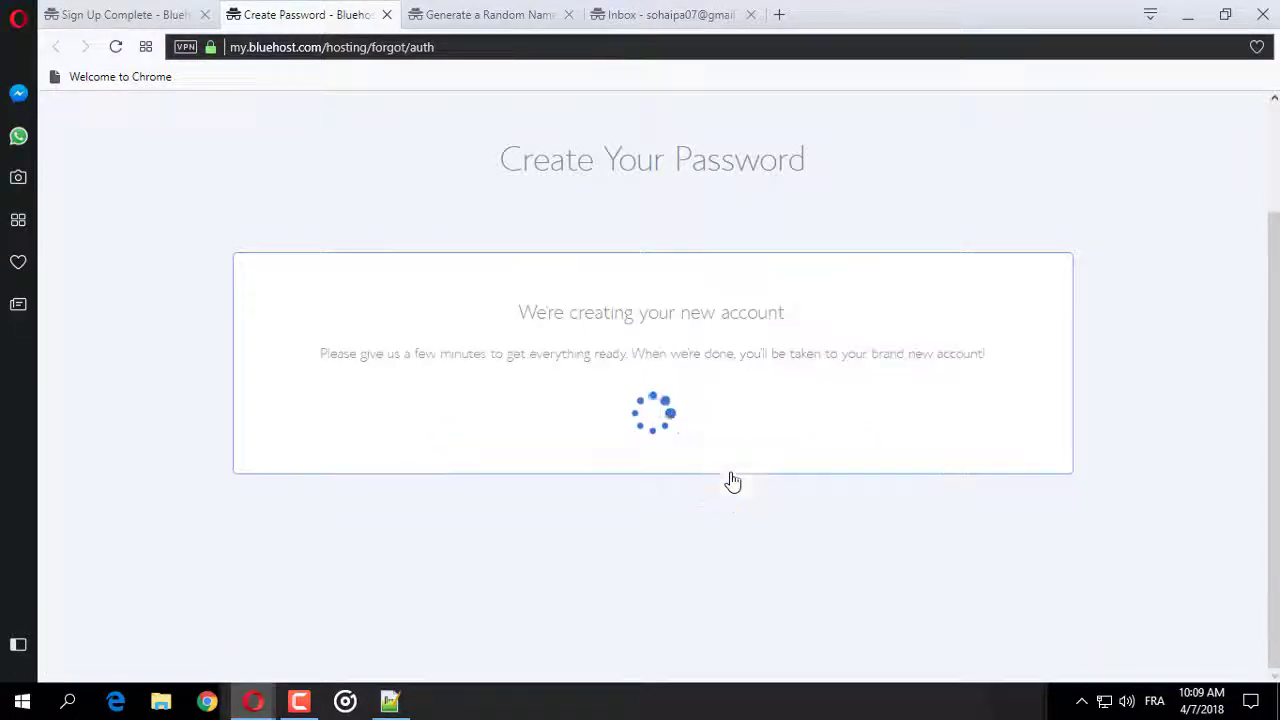
pyautogui.moveTo(493, 322); pyautogui.dragTo(960, 389)
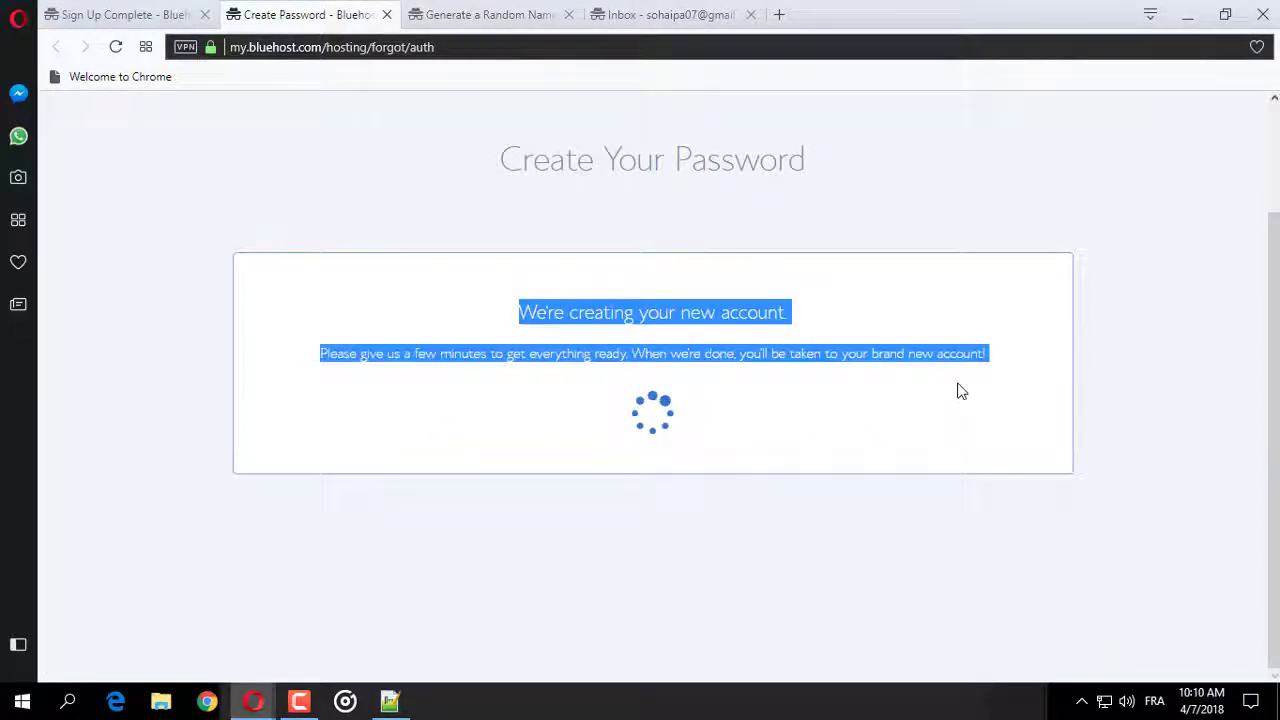
pyautogui.click(665, 14)
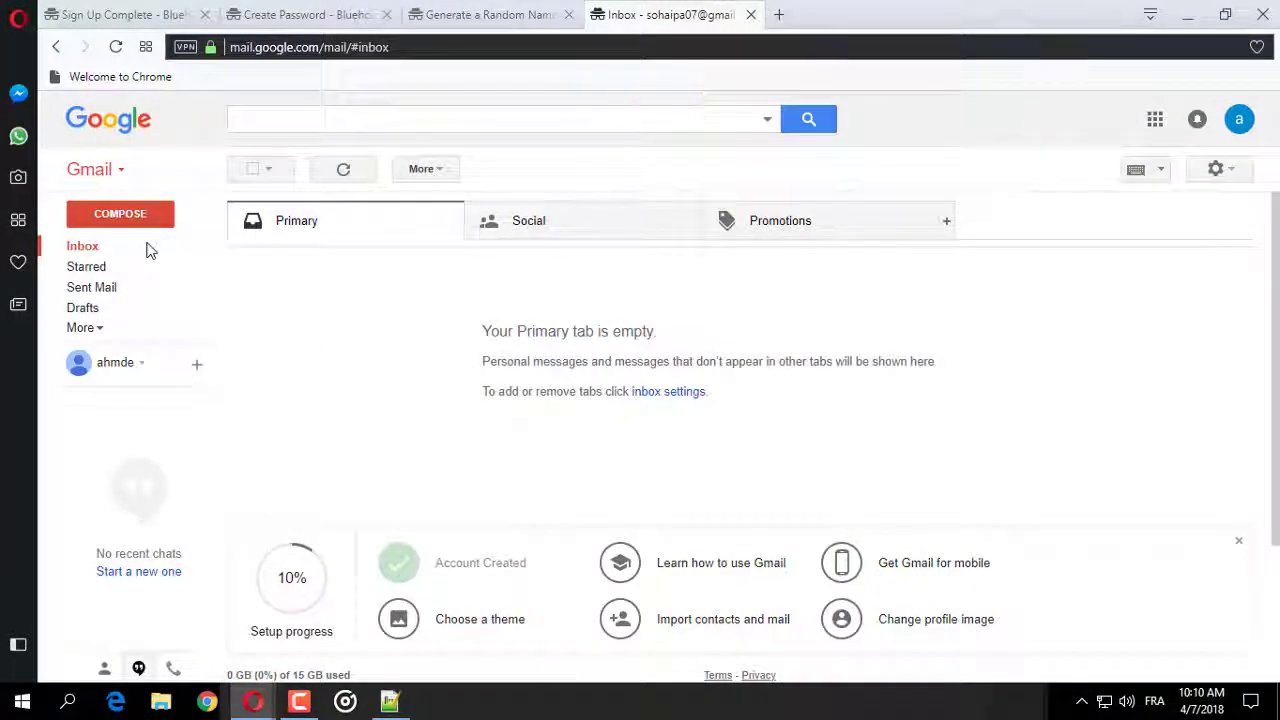
pyautogui.click(80, 328)
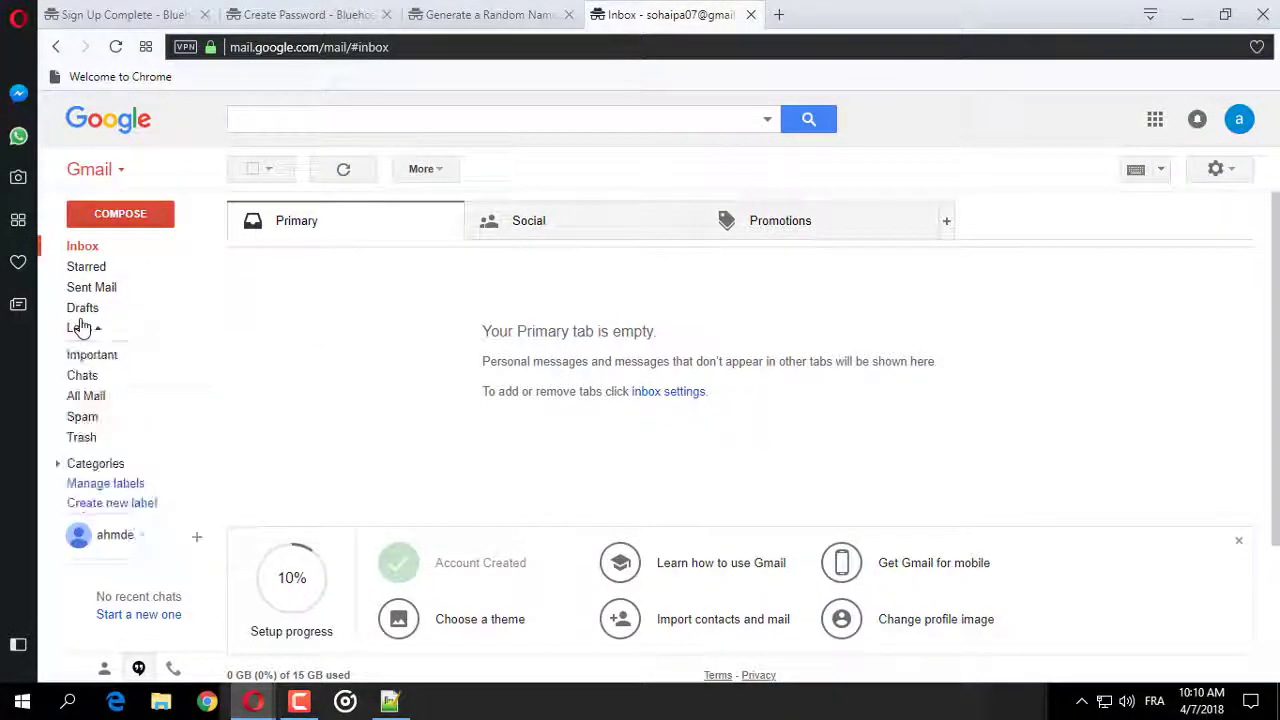
pyautogui.click(95, 249)
pyautogui.click(300, 14)
pyautogui.click(110, 14)
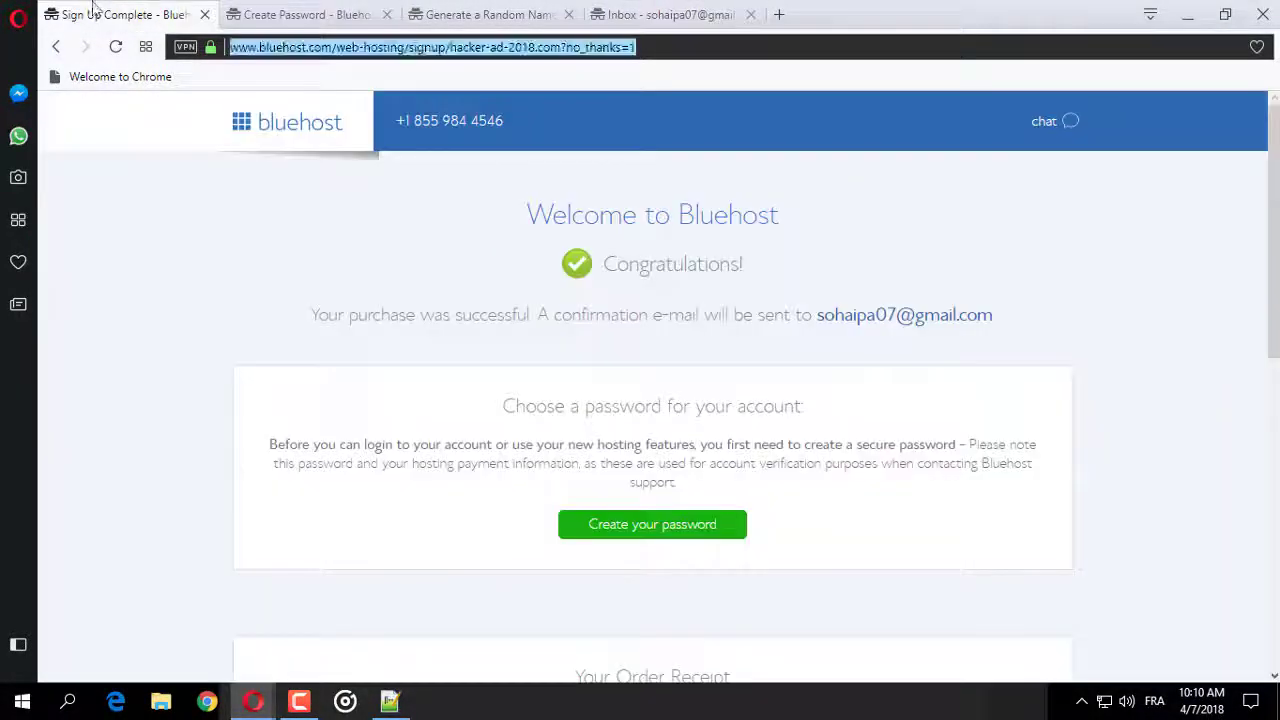
# Scroll to the order receipt showing 12 months of web hosting billed at $65.40
pyautogui.scroll(-4, 397, 615)
pyautogui.scroll(-2, 397, 615)
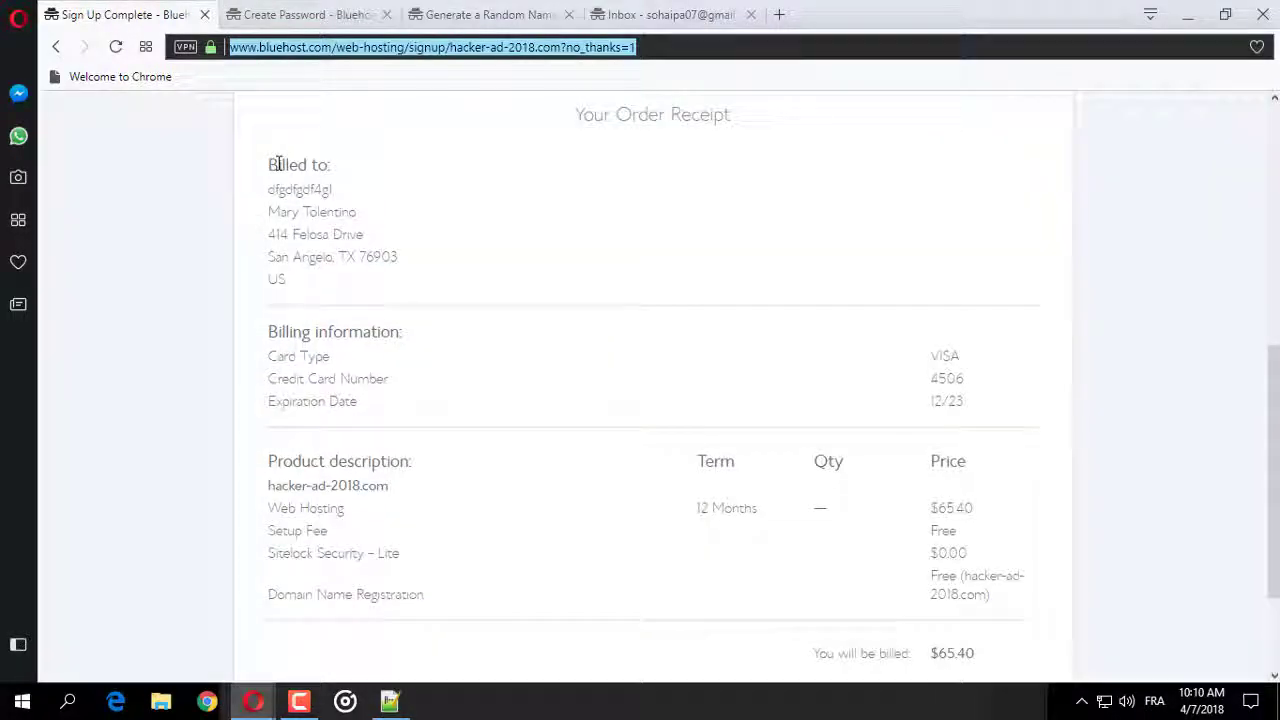
pyautogui.moveTo(279, 164); pyautogui.dragTo(800, 134)
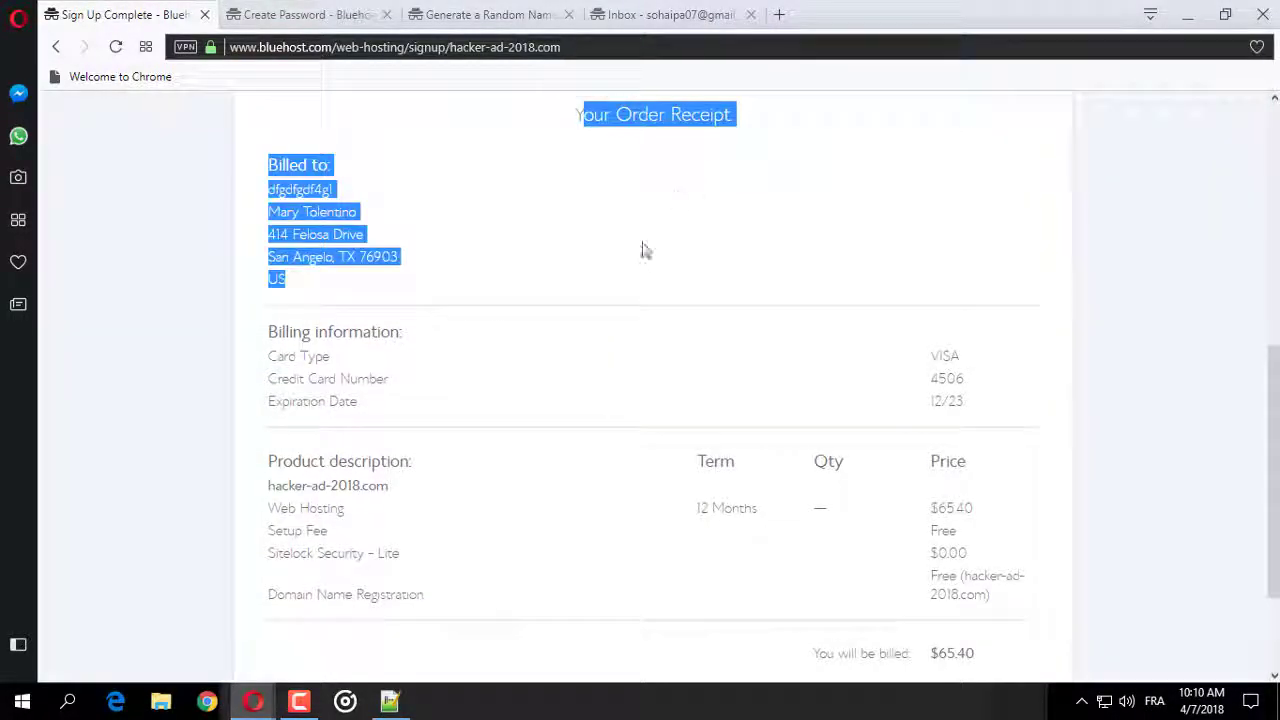
pyautogui.scroll(5, 643, 251)
pyautogui.scroll(-4, 634, 266)
pyautogui.scroll(-3, 621, 341)
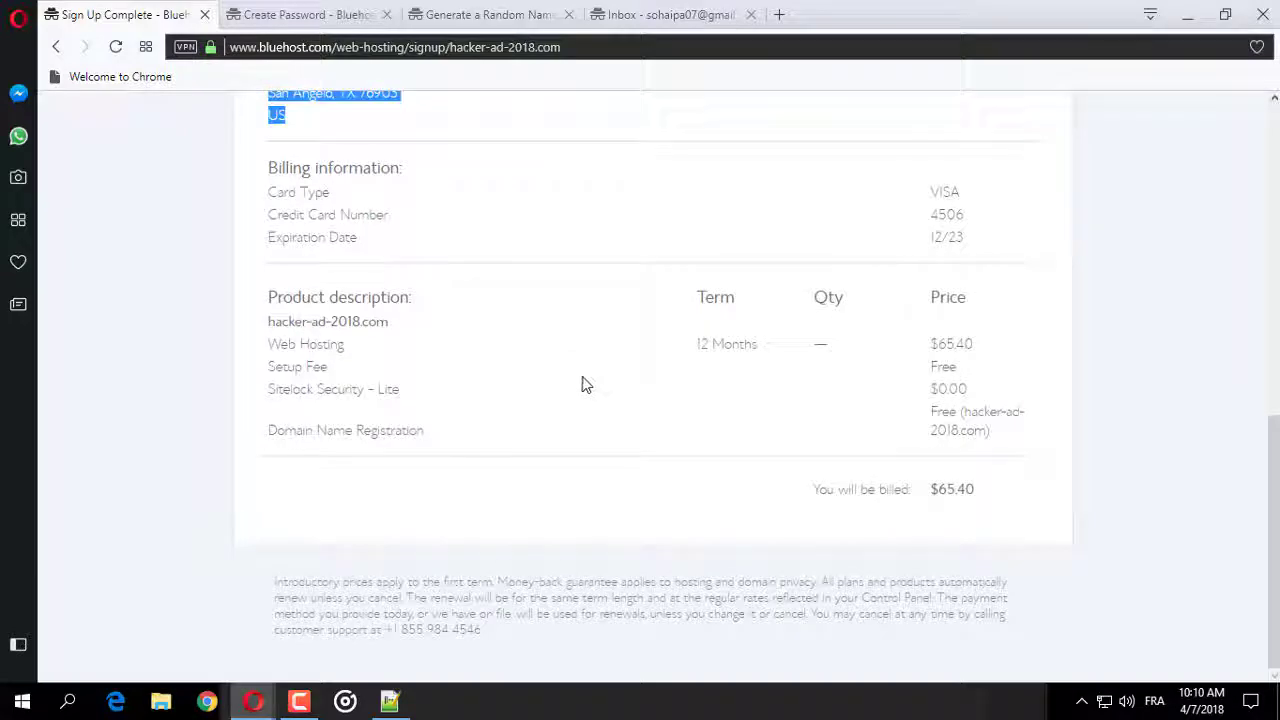
pyautogui.hotkey('ctrl', 'Tab')
pyautogui.click(506, 12)
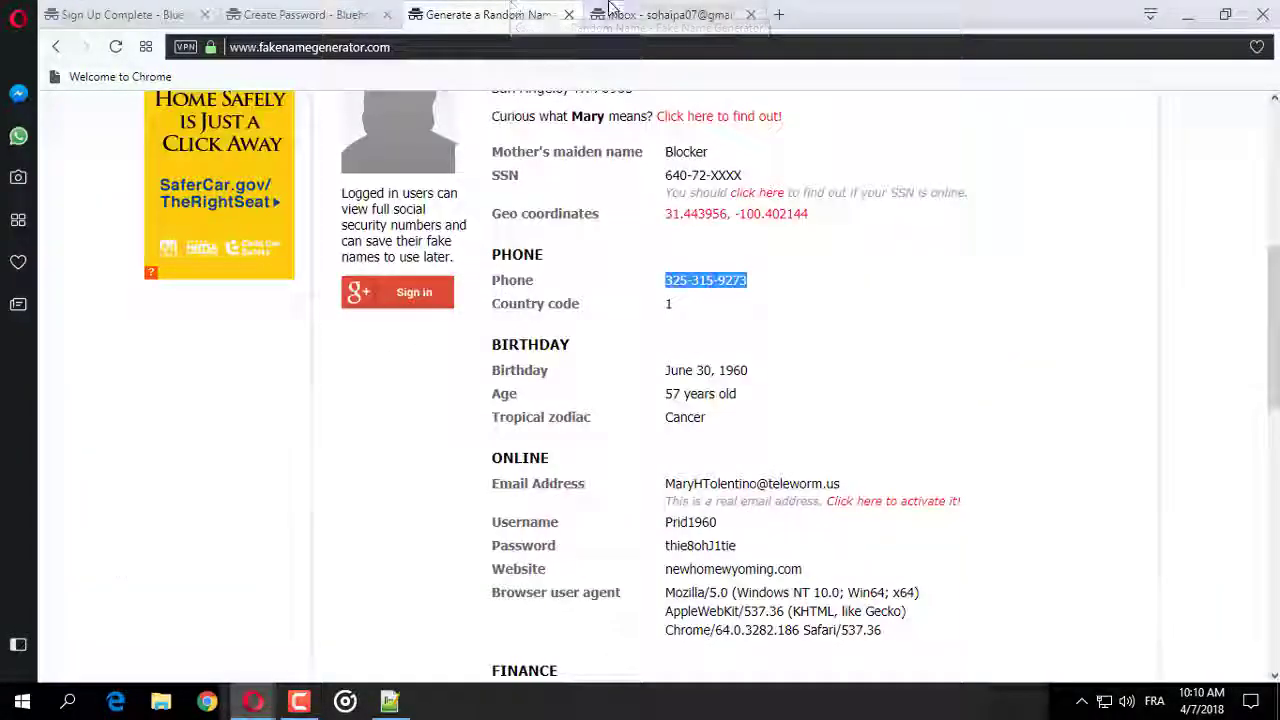
pyautogui.click(663, 12)
# Open Bluehost's WHOIS verification email and open hacker-ad-2018.com in a new tab
pyautogui.click(88, 250)
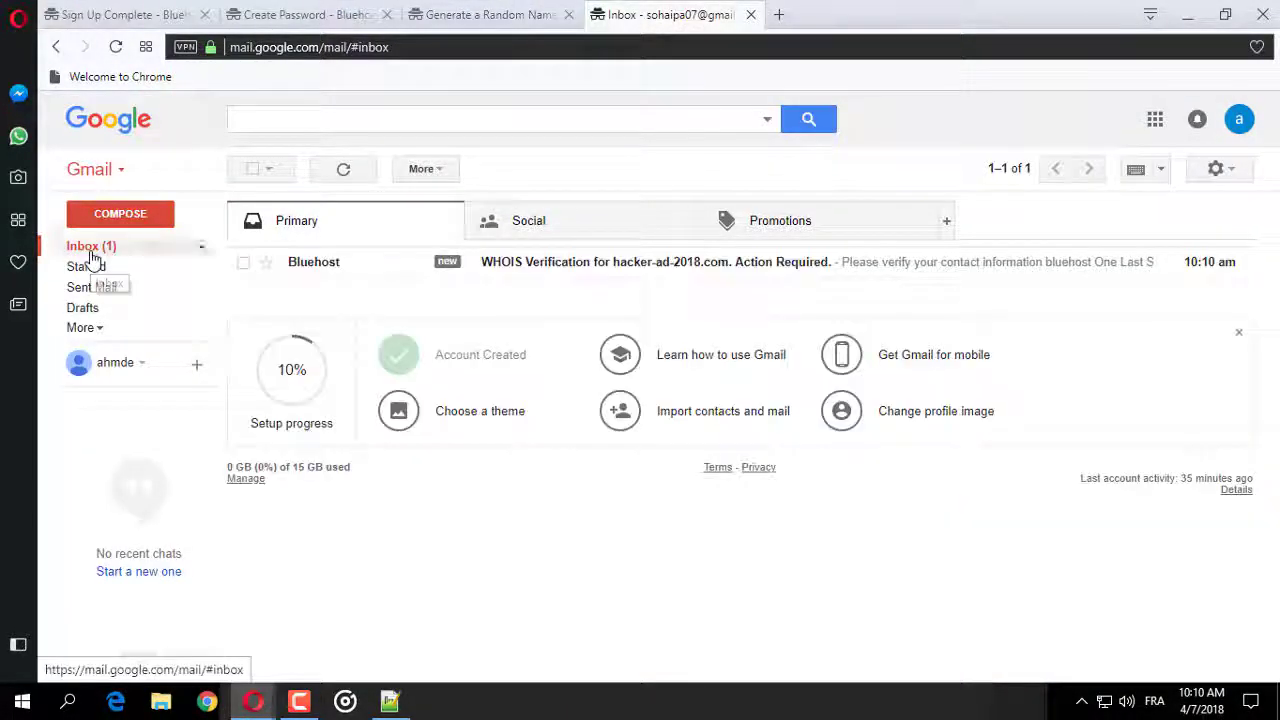
pyautogui.click(603, 263)
pyautogui.scroll(-3, 530, 390)
pyautogui.scroll(3, 523, 428)
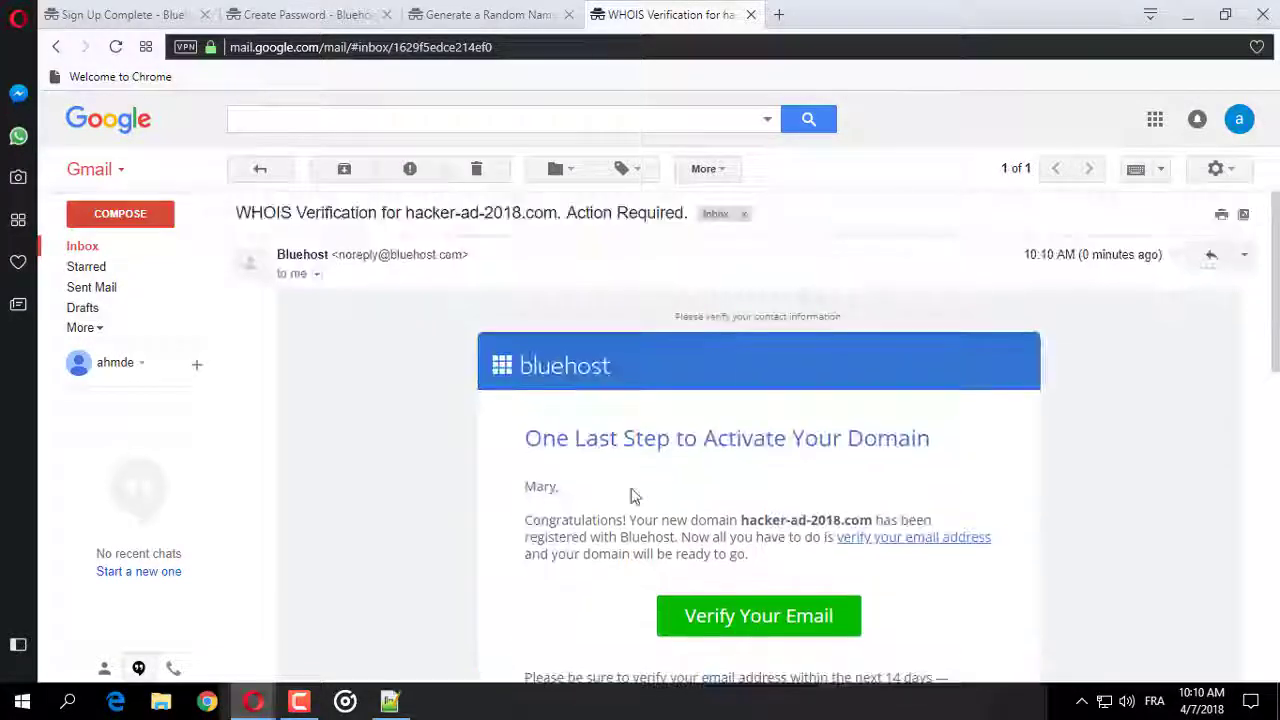
pyautogui.scroll(-2, 860, 440)
pyautogui.moveTo(872, 333); pyautogui.dragTo(740, 333)
pyautogui.moveTo(737, 7); pyautogui.dragTo(758, 14)
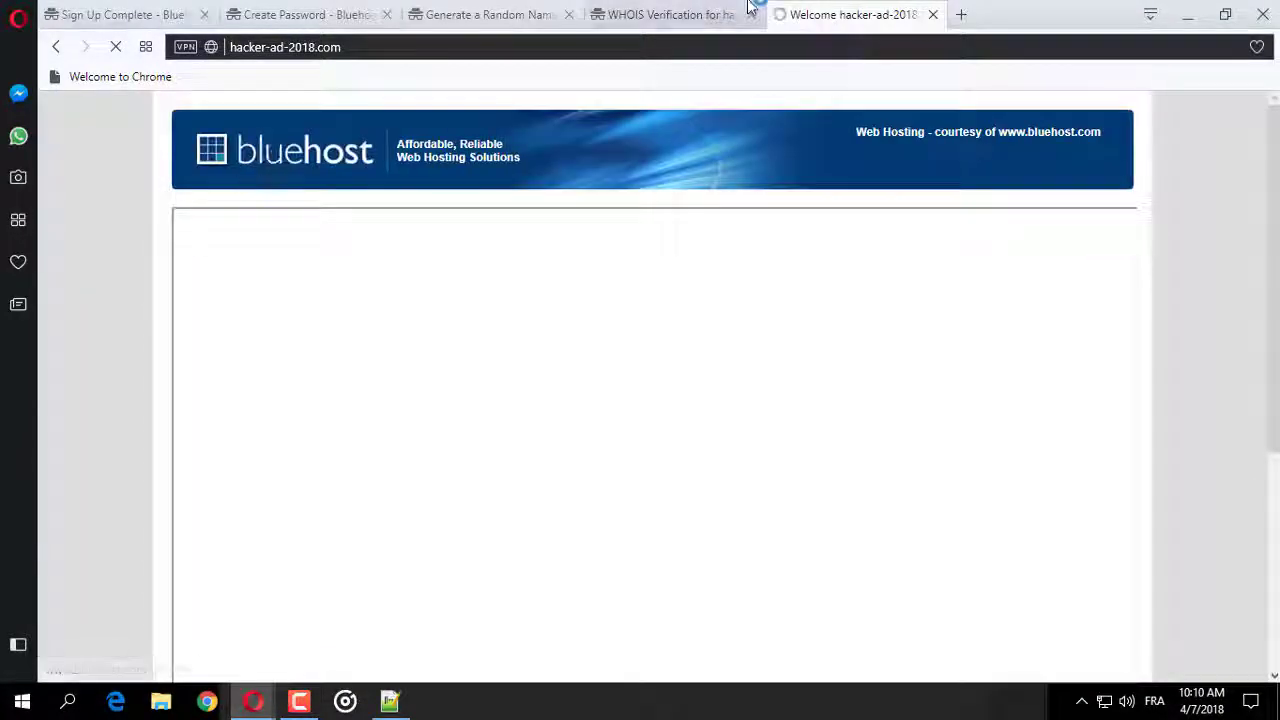
# Verify the email through the email's link and view the WHOIS and password-created confirmations
pyautogui.click(742, 12)
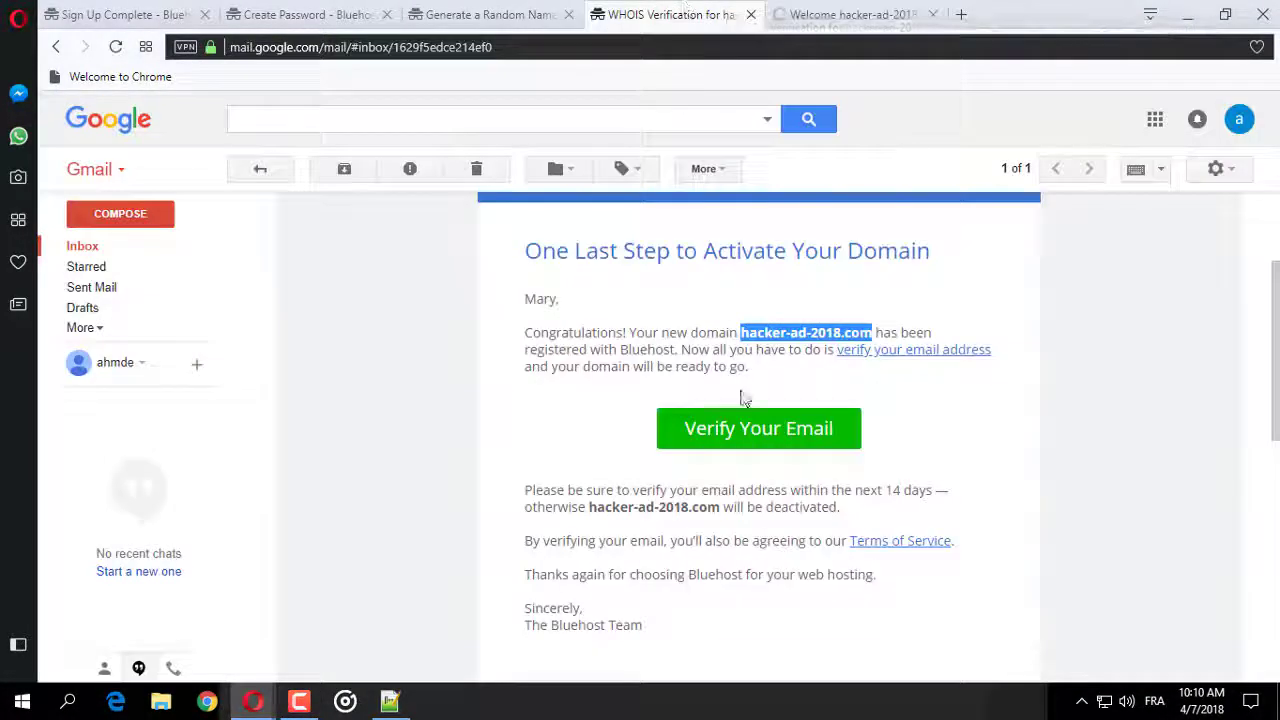
pyautogui.click(739, 437)
pyautogui.click(620, 12)
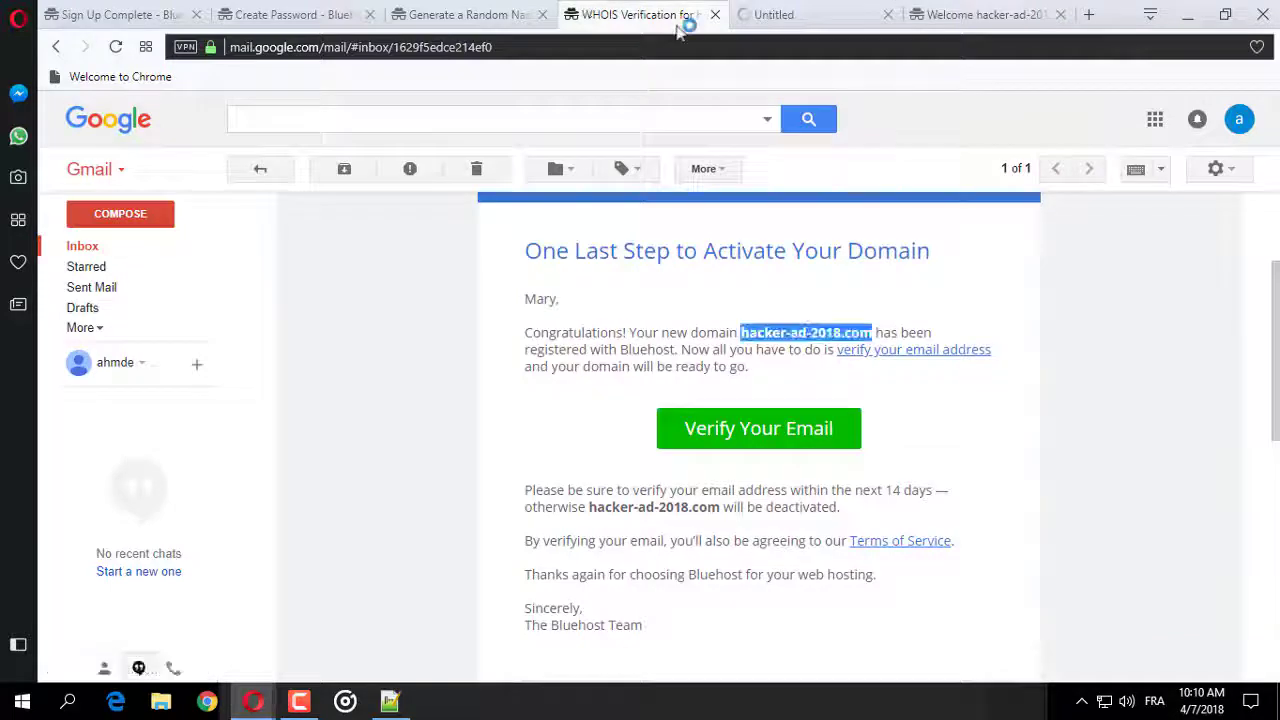
pyautogui.click(97, 245)
pyautogui.hotkey('ctrl', 'Tab')
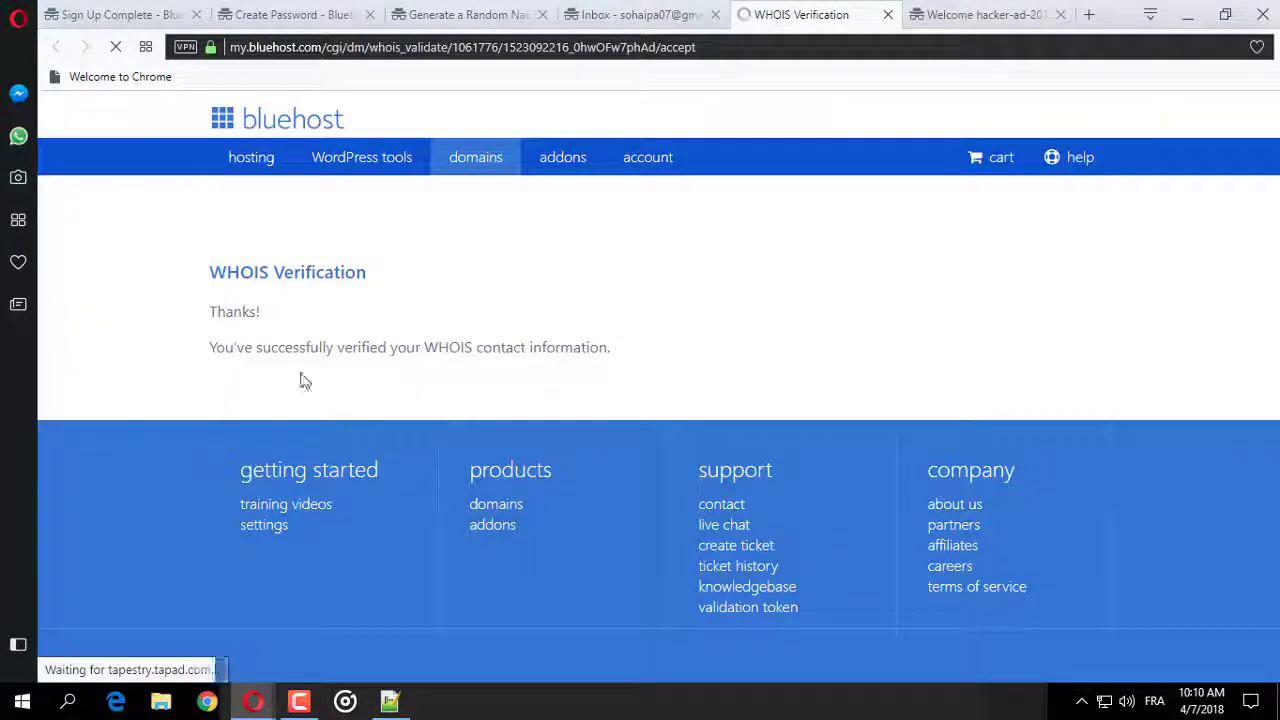
pyautogui.moveTo(275, 274); pyautogui.dragTo(295, 274)
pyautogui.click(608, 346)
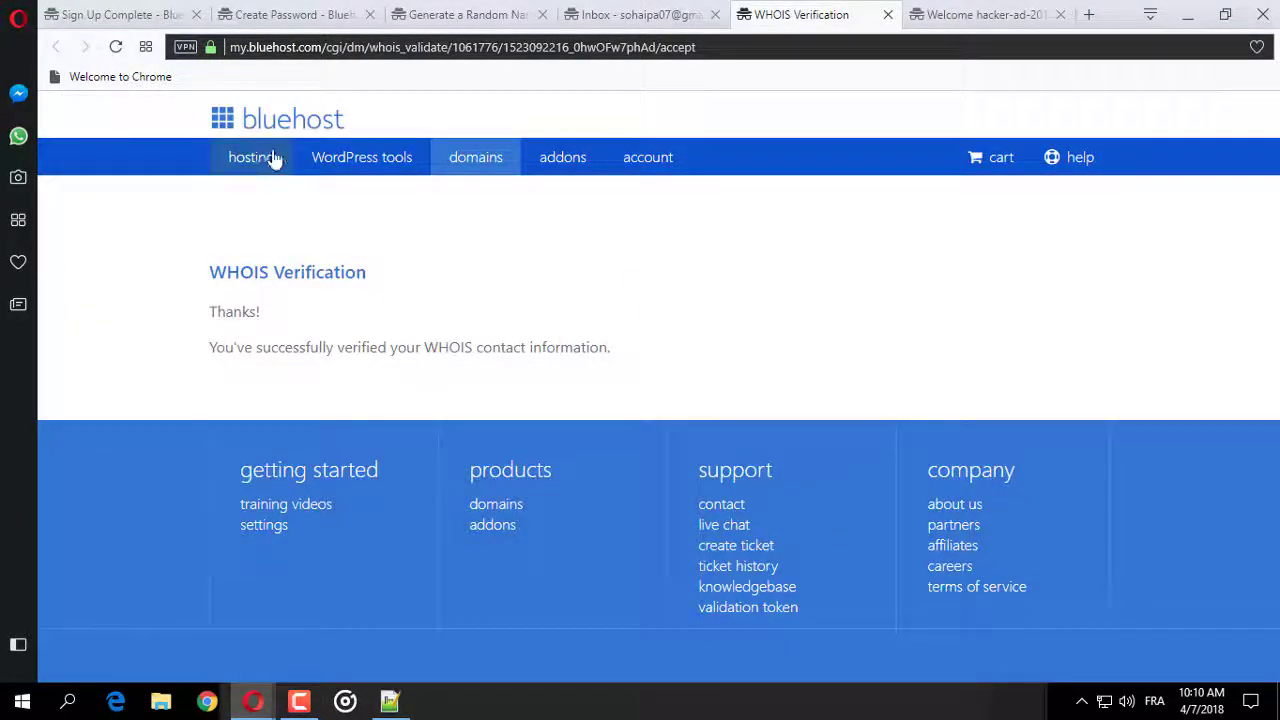
pyautogui.click(648, 12)
pyautogui.click(800, 14)
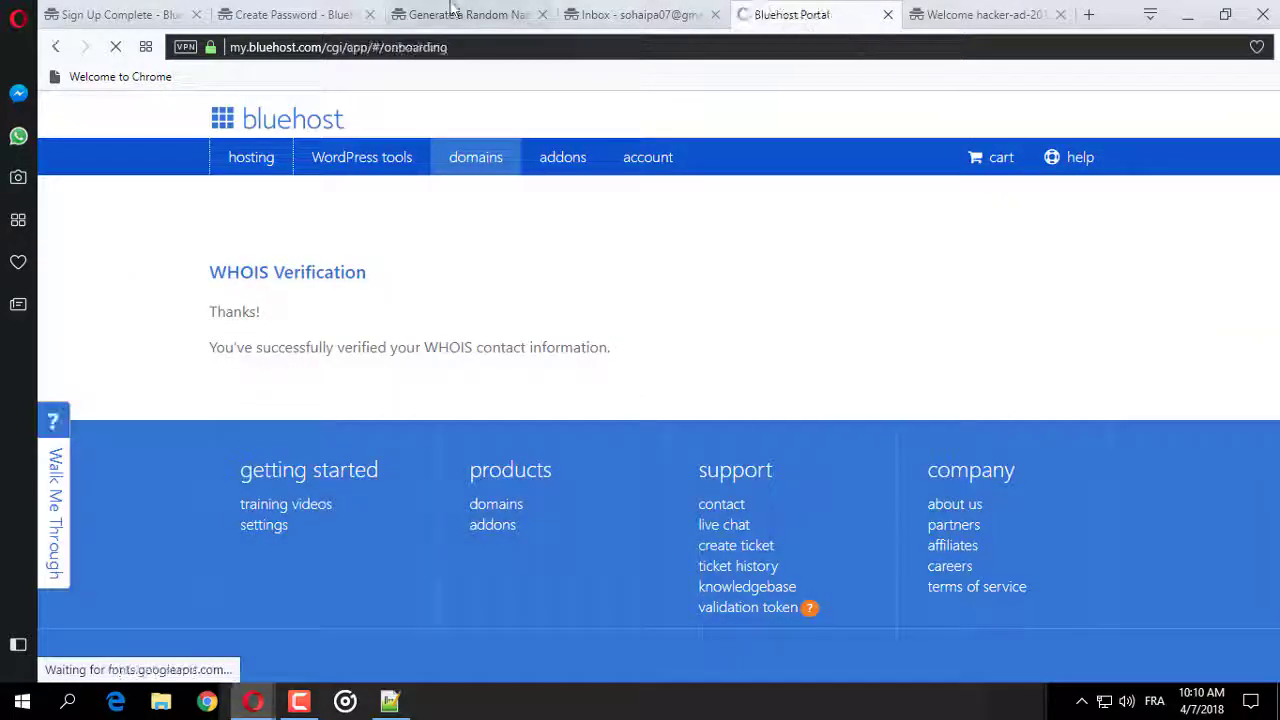
pyautogui.click(320, 14)
# Log in to the new account, close the duplicate portal tab, and skip choosing a theme
pyautogui.click(626, 374)
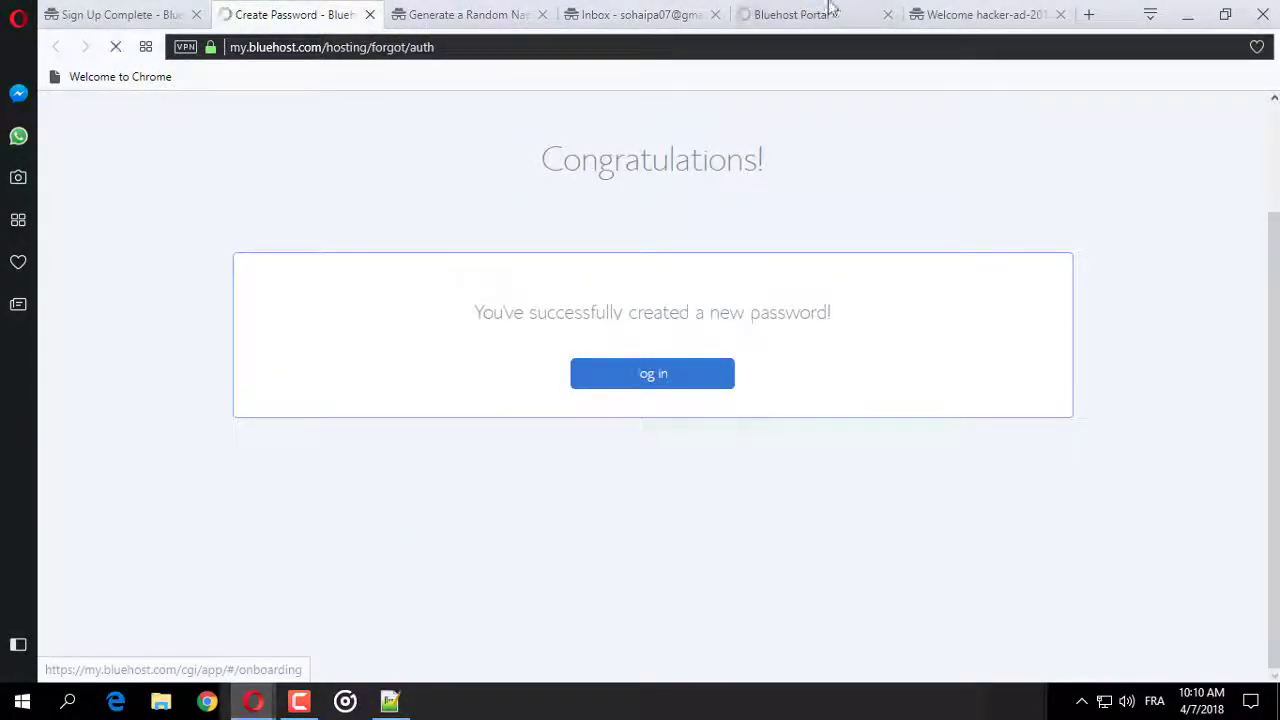
pyautogui.click(860, 14)
pyautogui.click(888, 15)
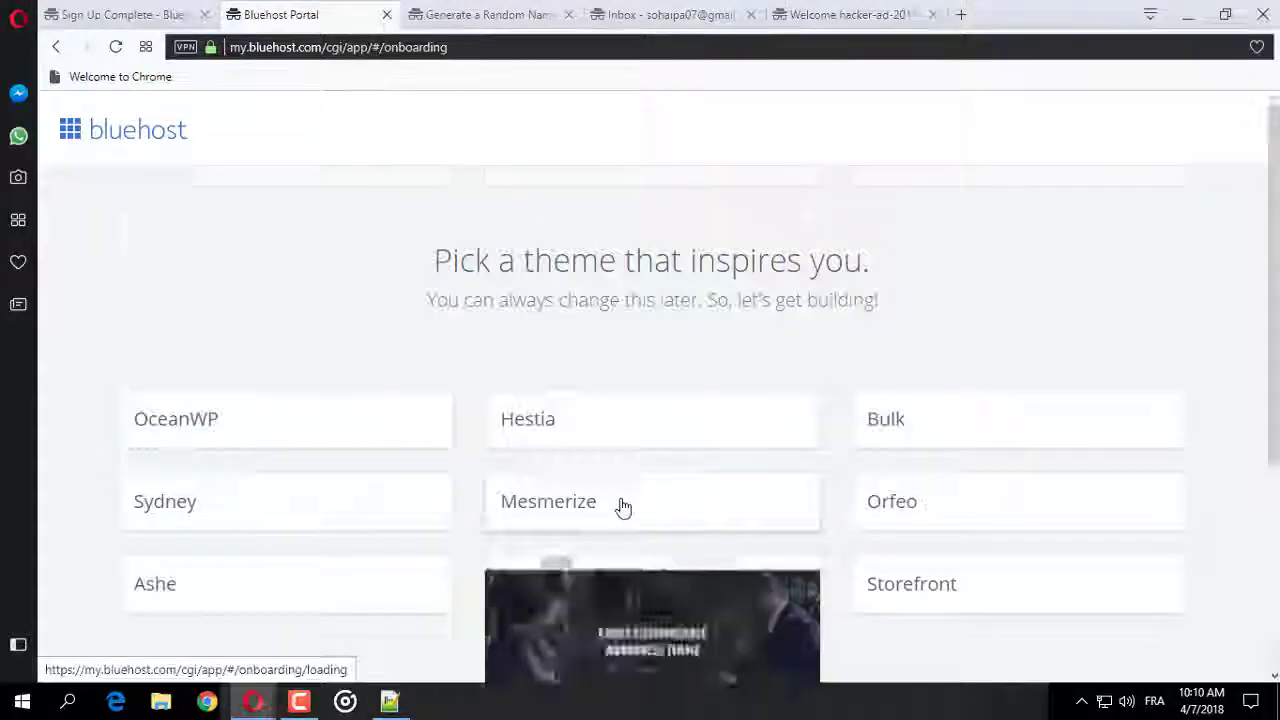
pyautogui.scroll(-5, 623, 506)
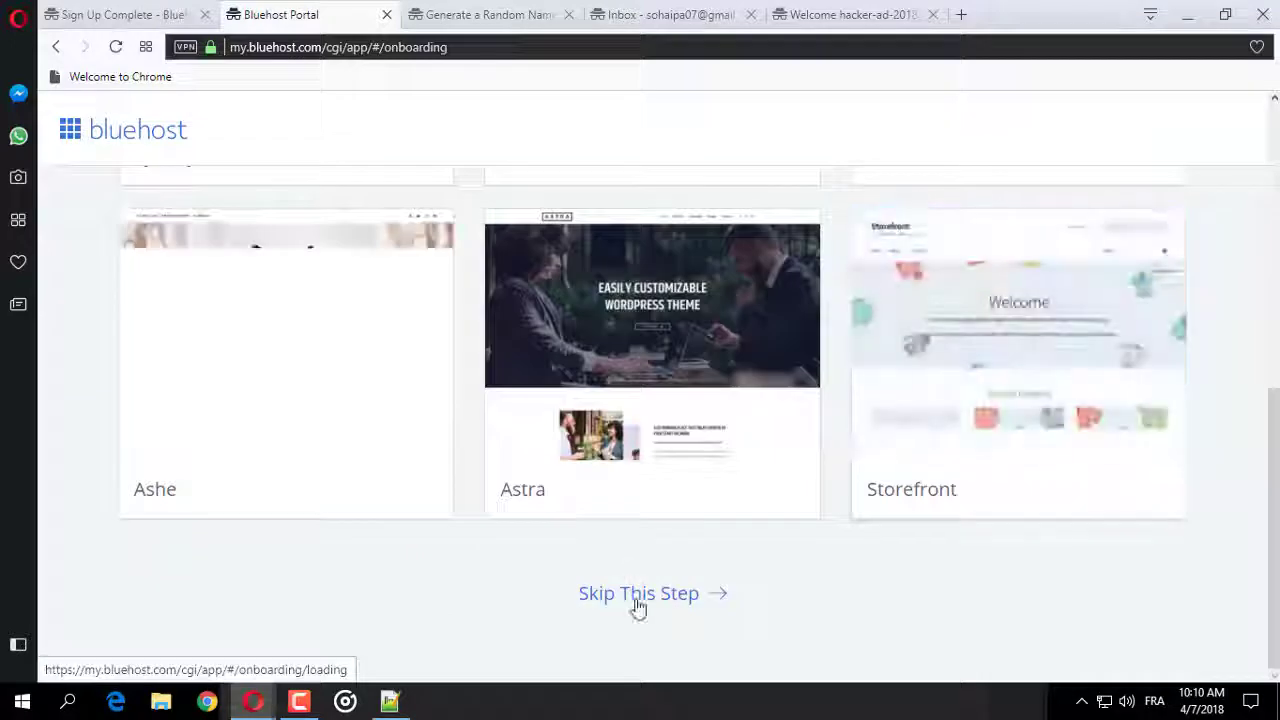
pyautogui.click(636, 604)
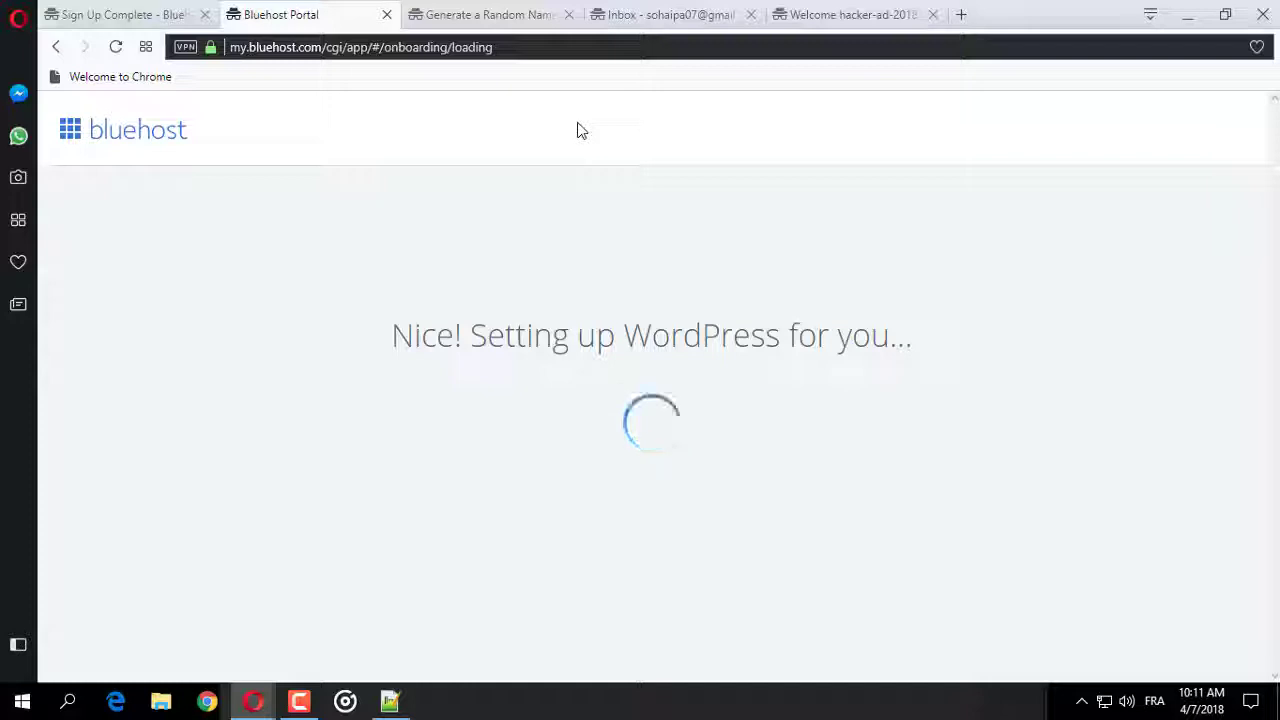
# Wait for WordPress setup to finish while checking the name generator and sign-up summary tabs
pyautogui.click(491, 12)
pyautogui.click(297, 10)
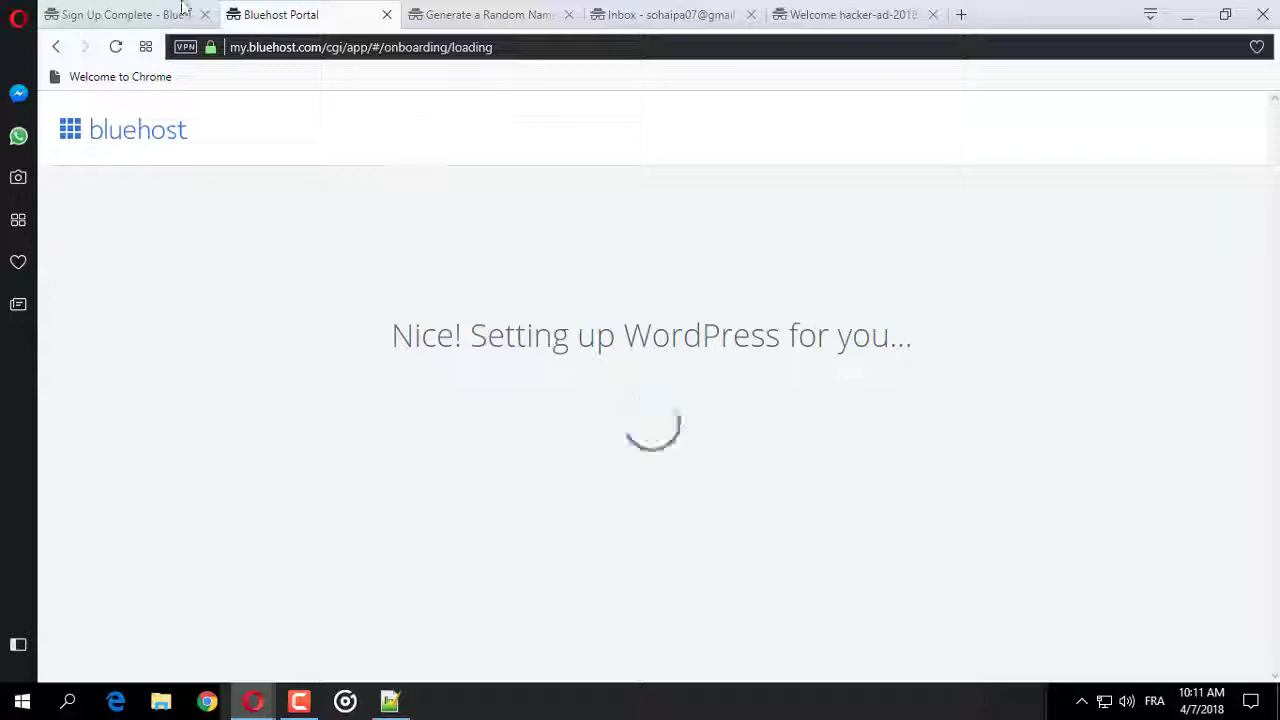
pyautogui.click(183, 10)
pyautogui.click(285, 14)
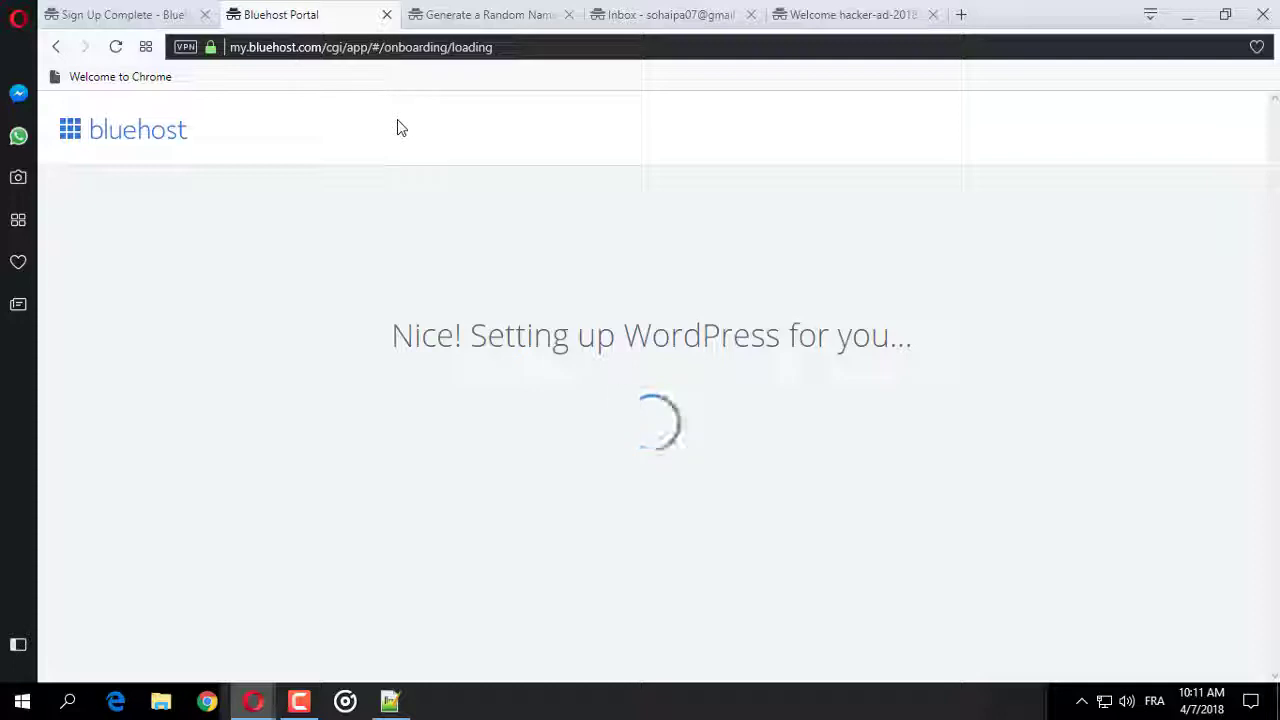
pyautogui.moveTo(468, 336); pyautogui.dragTo(479, 340)
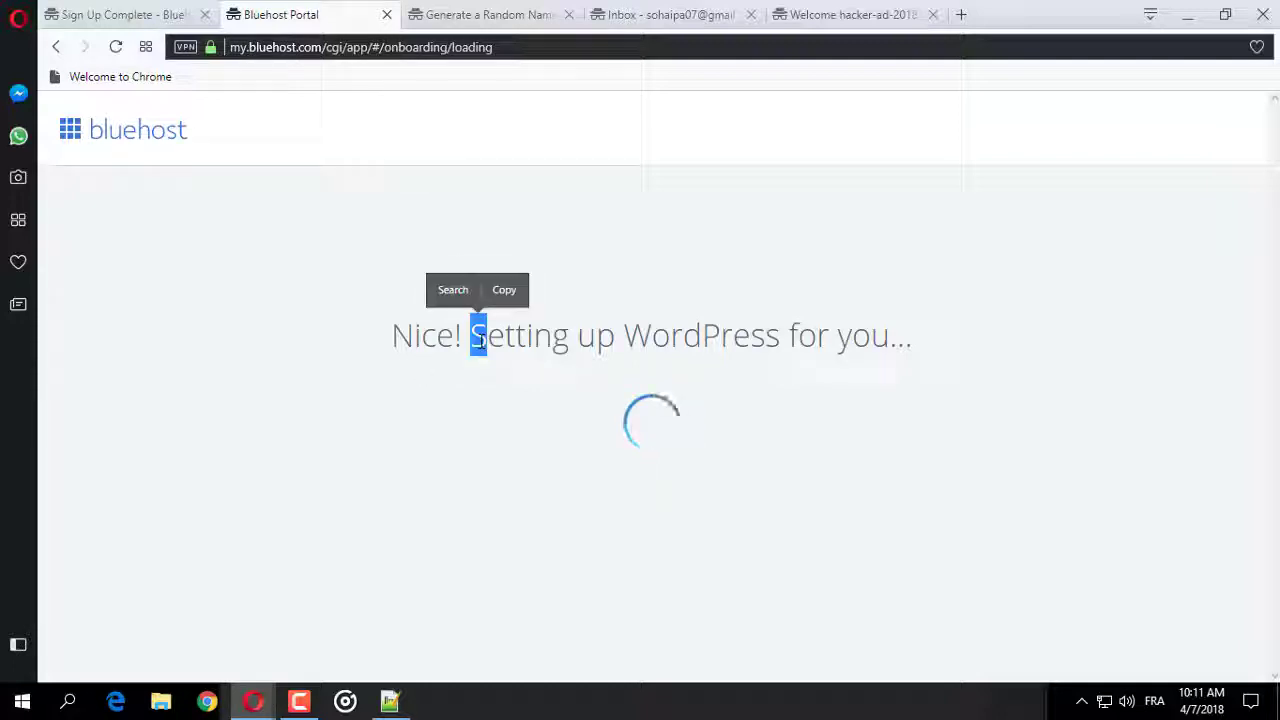
pyautogui.click(576, 355)
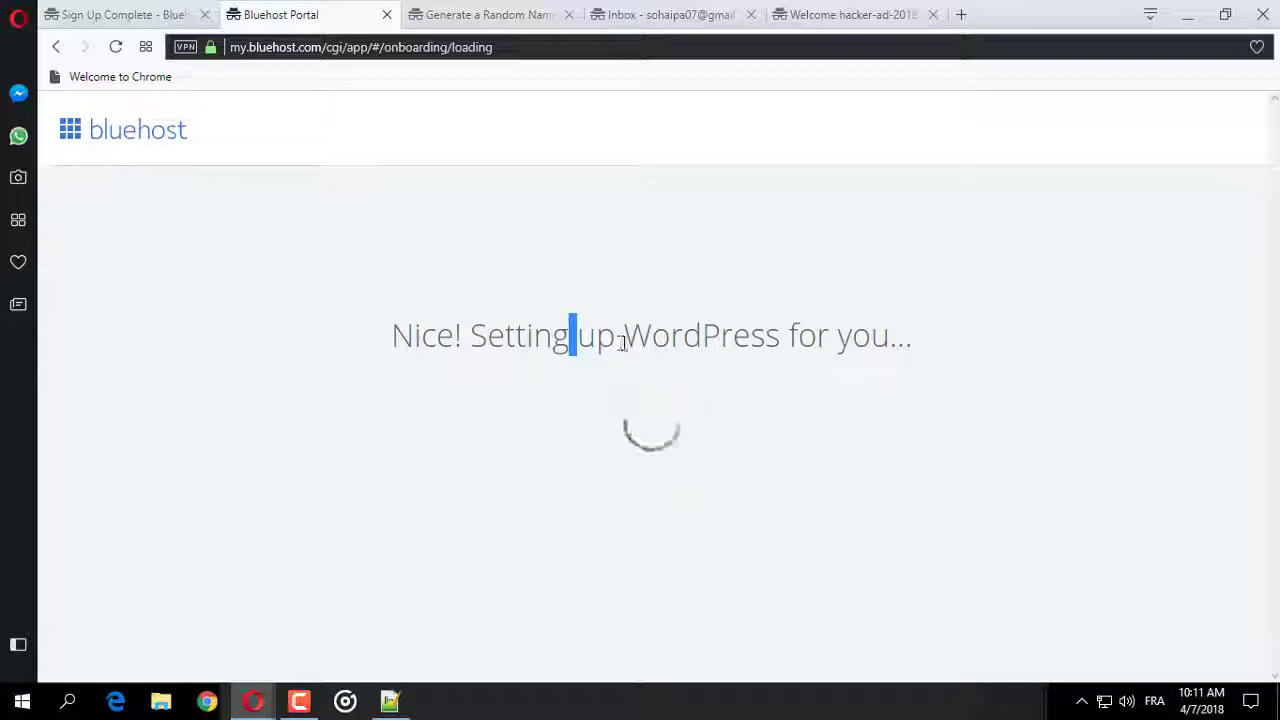
pyautogui.doubleClick(782, 340)
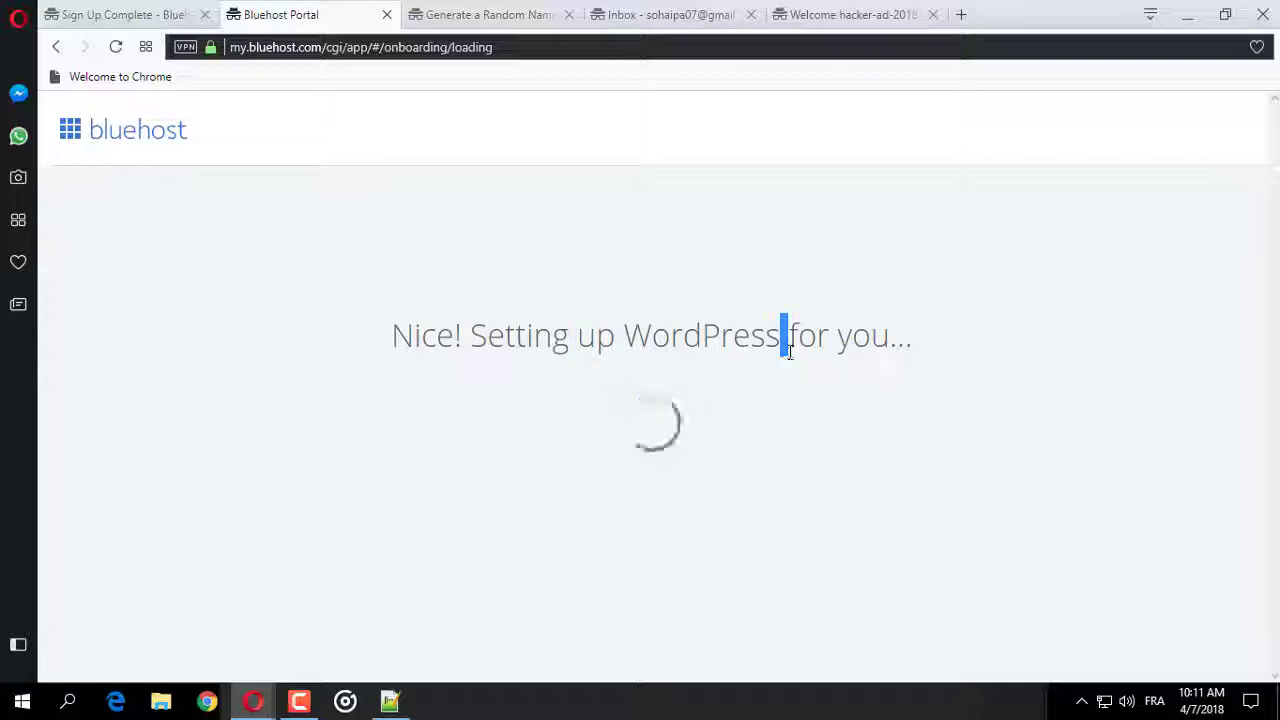
pyautogui.click(903, 346)
pyautogui.moveTo(318, 345); pyautogui.dragTo(1037, 297)
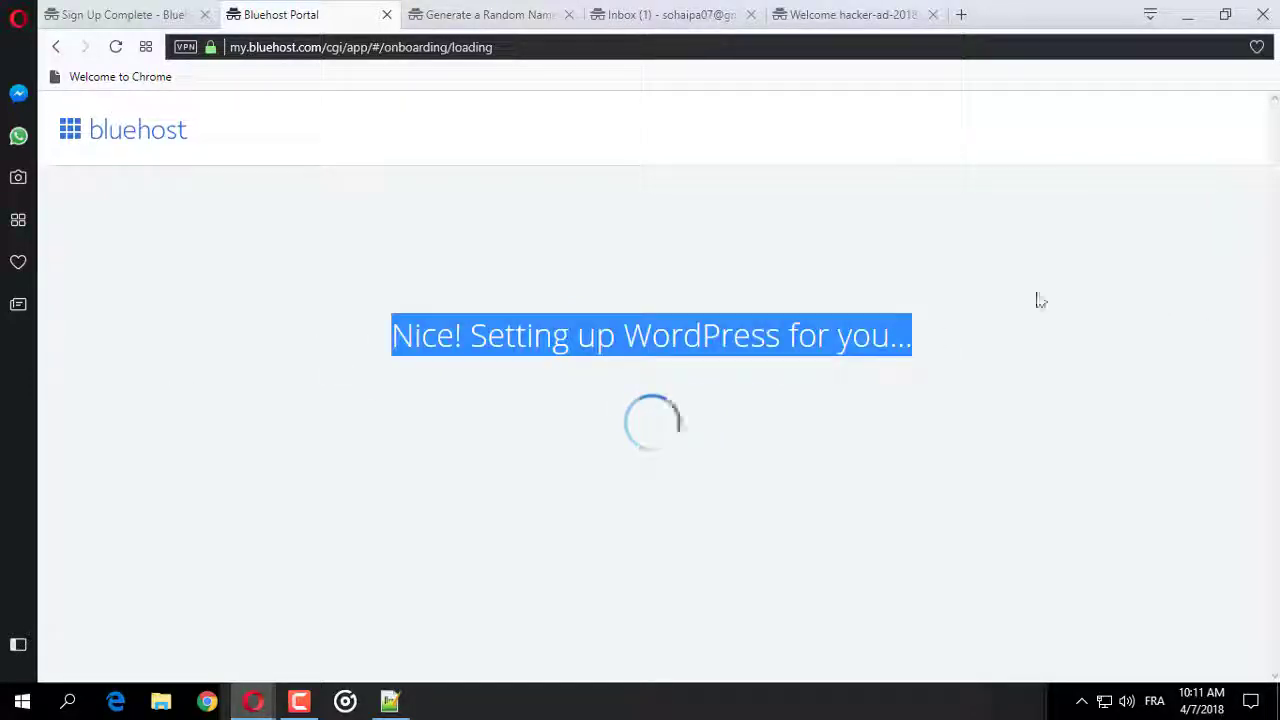
pyautogui.click(175, 14)
pyautogui.click(256, 8)
pyautogui.click(120, 14)
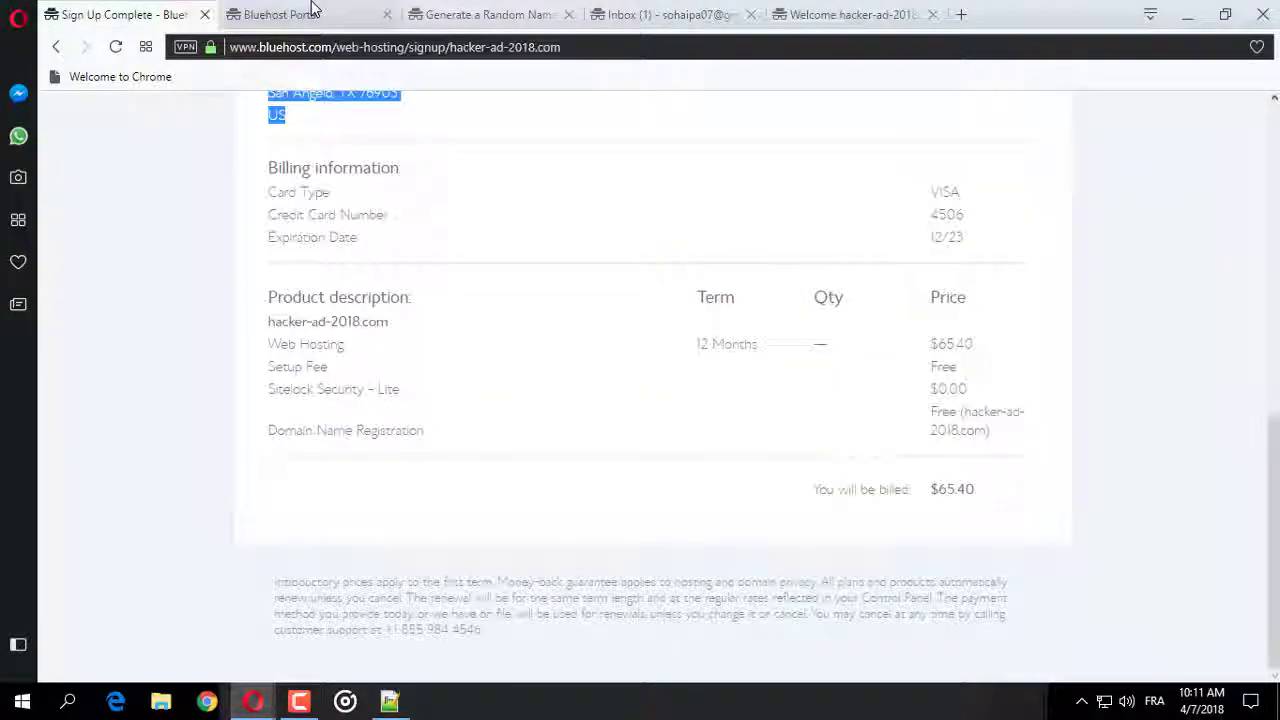
pyautogui.click(256, 12)
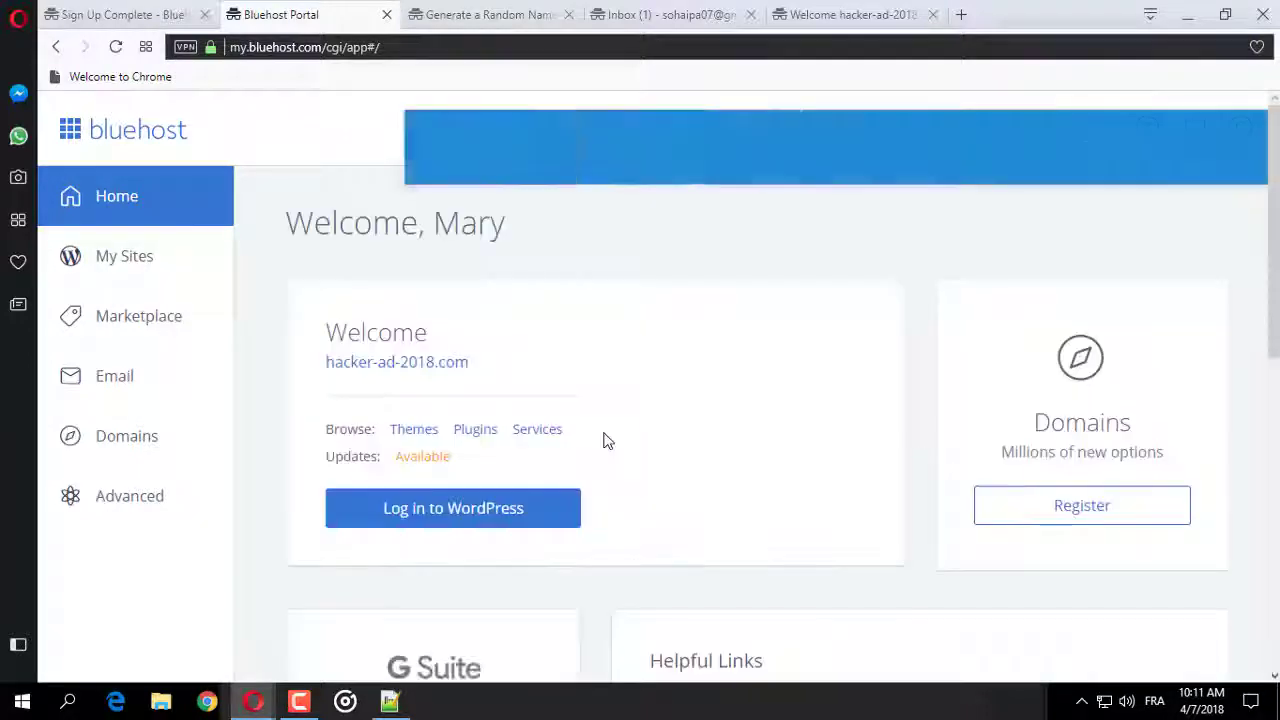
# Open the live hacker-ad-2018.com Coming Soon site and its WordPress admin login
pyautogui.scroll(-1, 628, 405)
pyautogui.scroll(1, 580, 390)
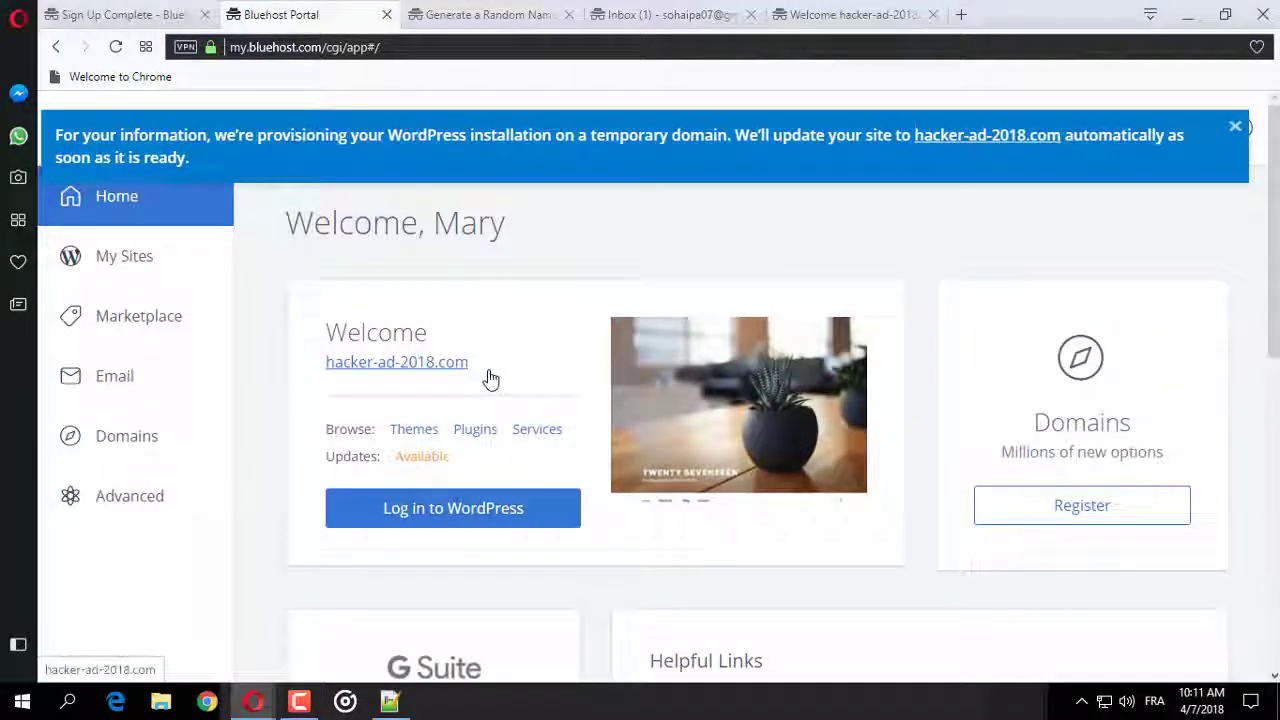
pyautogui.click(484, 363)
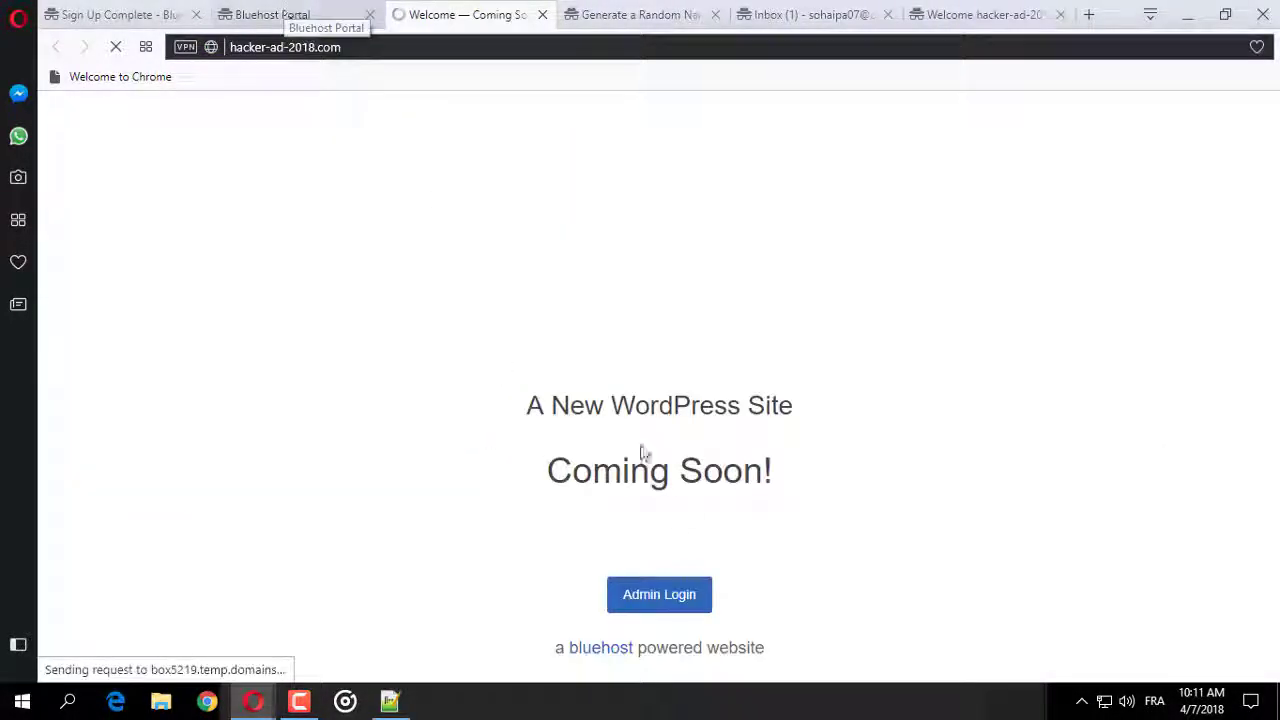
pyautogui.moveTo(414, 460); pyautogui.dragTo(785, 472)
pyautogui.click(654, 608)
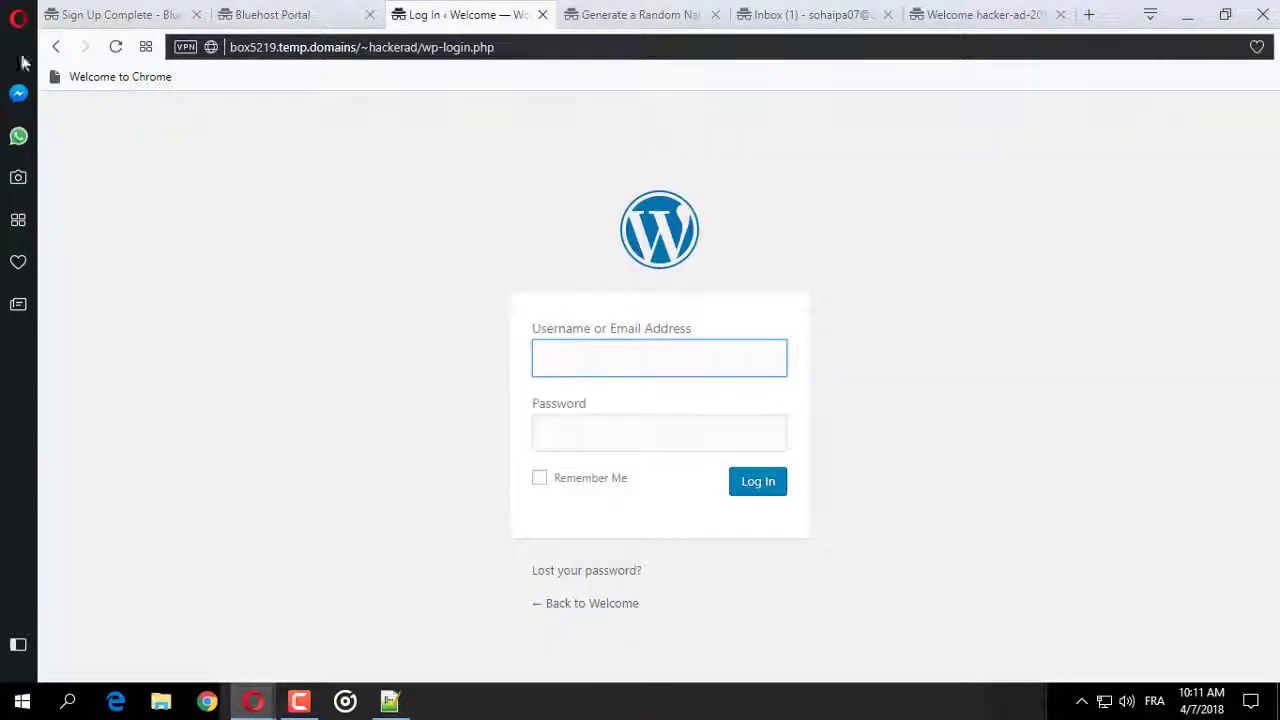
pyautogui.click(55, 47)
pyautogui.click(262, 14)
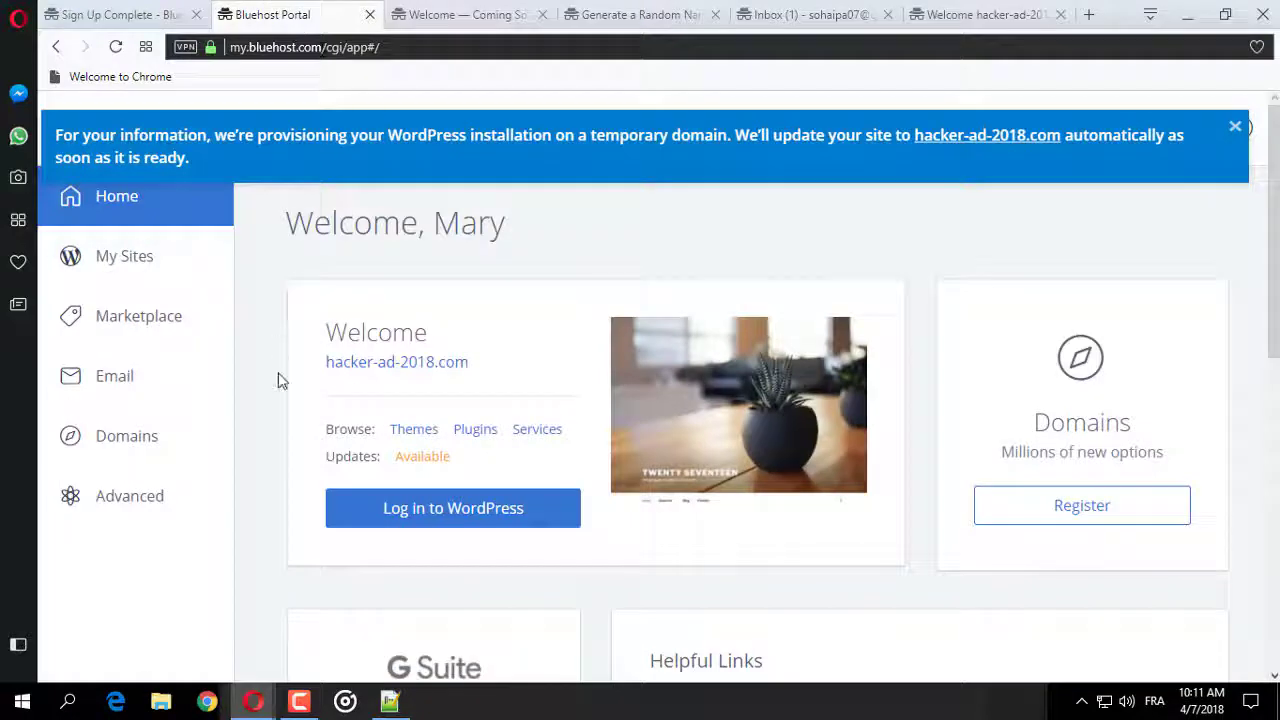
# Browse the sites and marketplace pages, then open the Domains manager
pyautogui.click(153, 281)
pyautogui.click(160, 325)
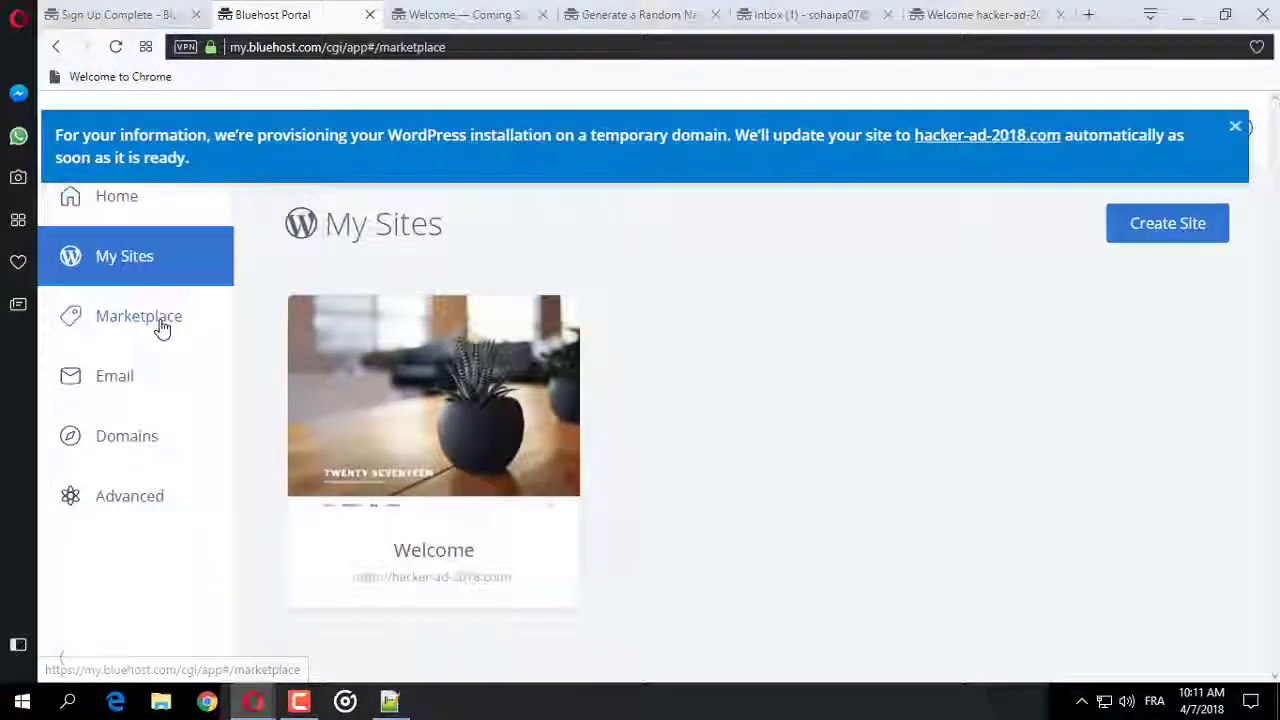
pyautogui.scroll(-2, 165, 455)
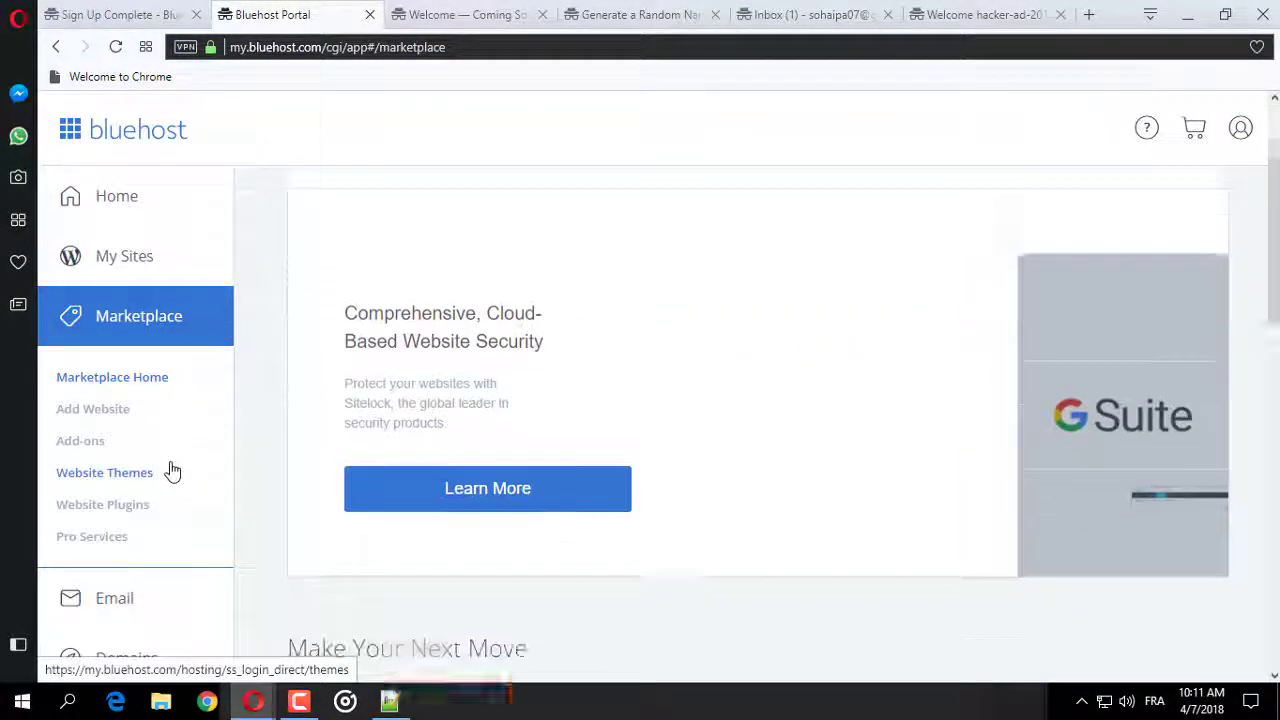
pyautogui.click(115, 600)
pyautogui.click(134, 440)
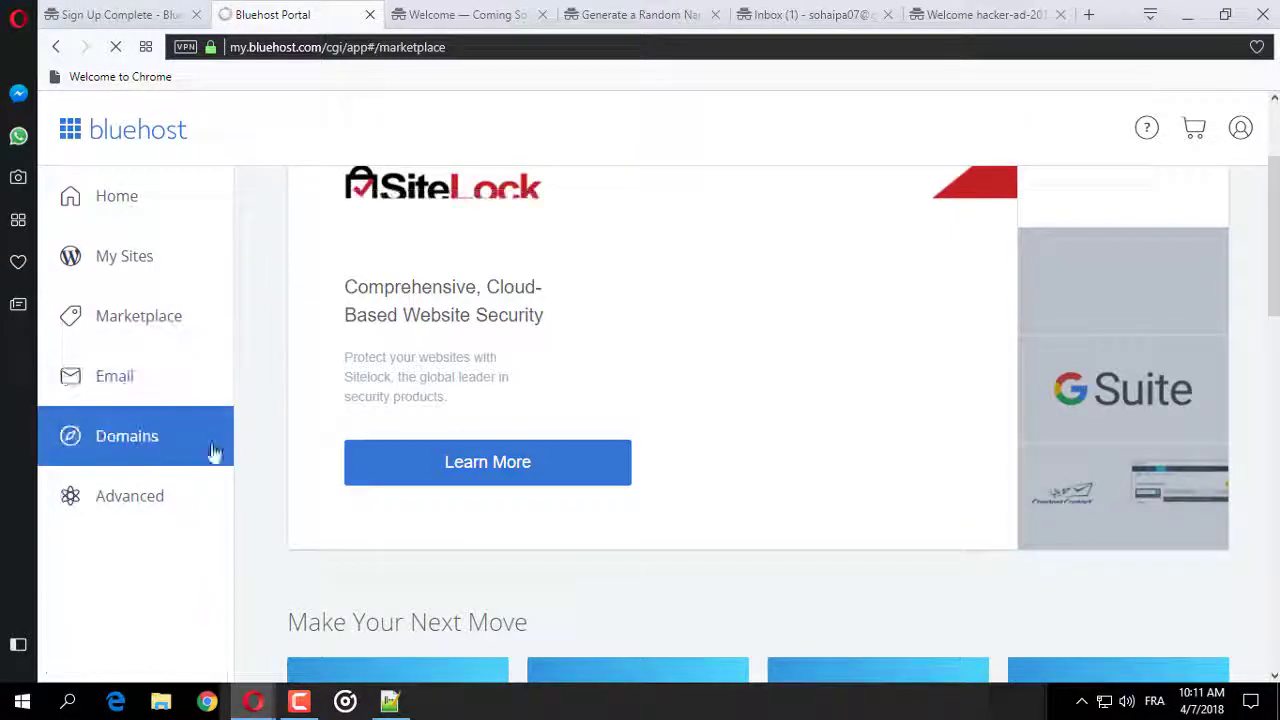
# Review the single primary domain expiring 04/07/19, then load cPanel via Advanced
pyautogui.scroll(-3, 450, 440)
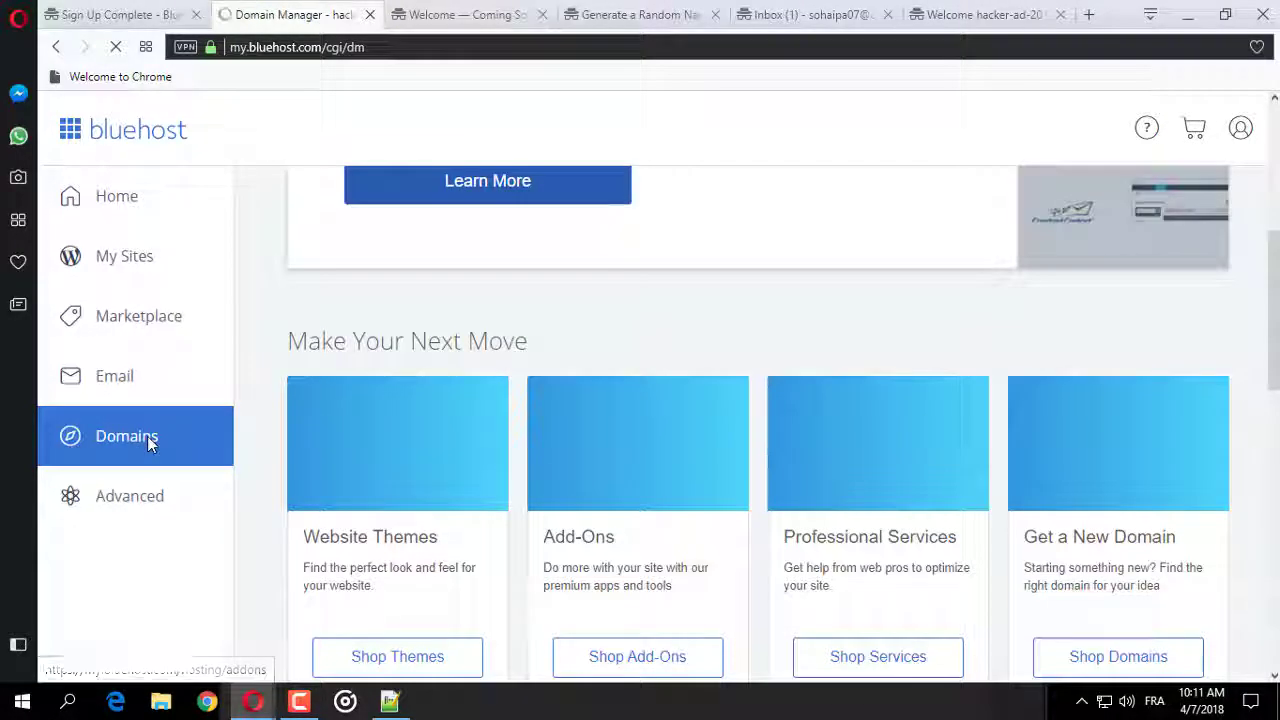
pyautogui.scroll(-2, 462, 454)
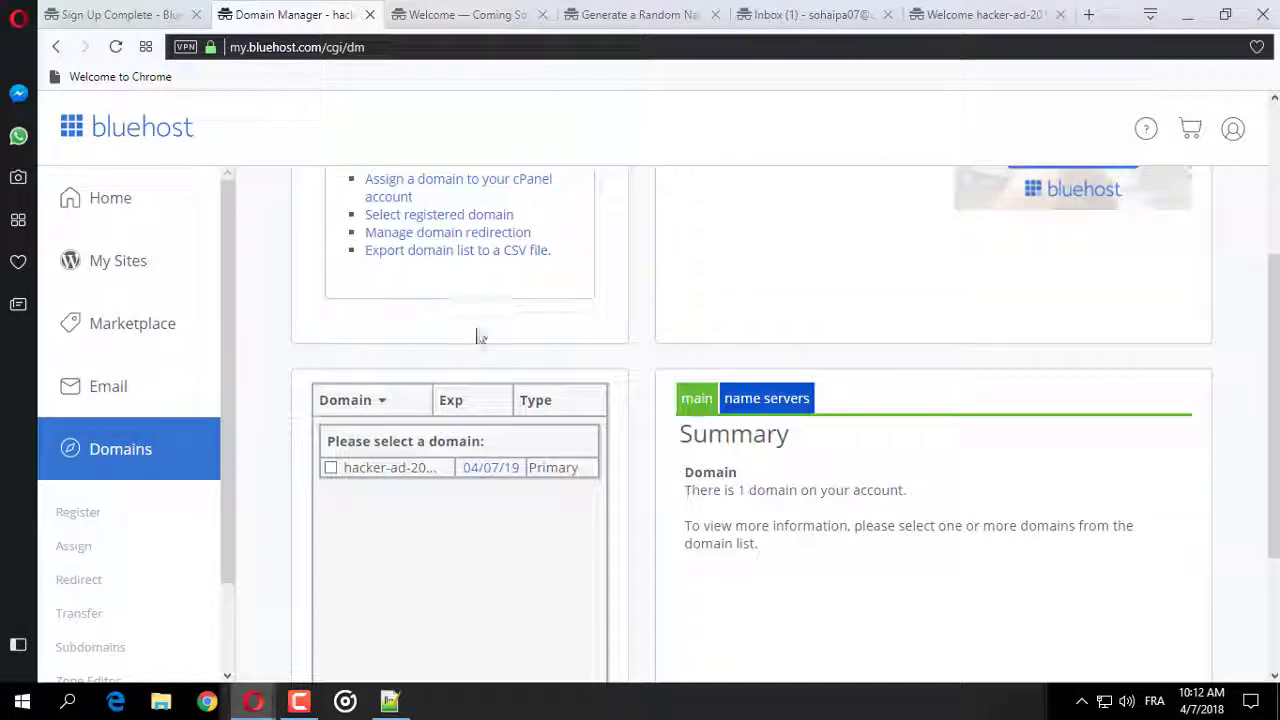
pyautogui.scroll(-1, 109, 517)
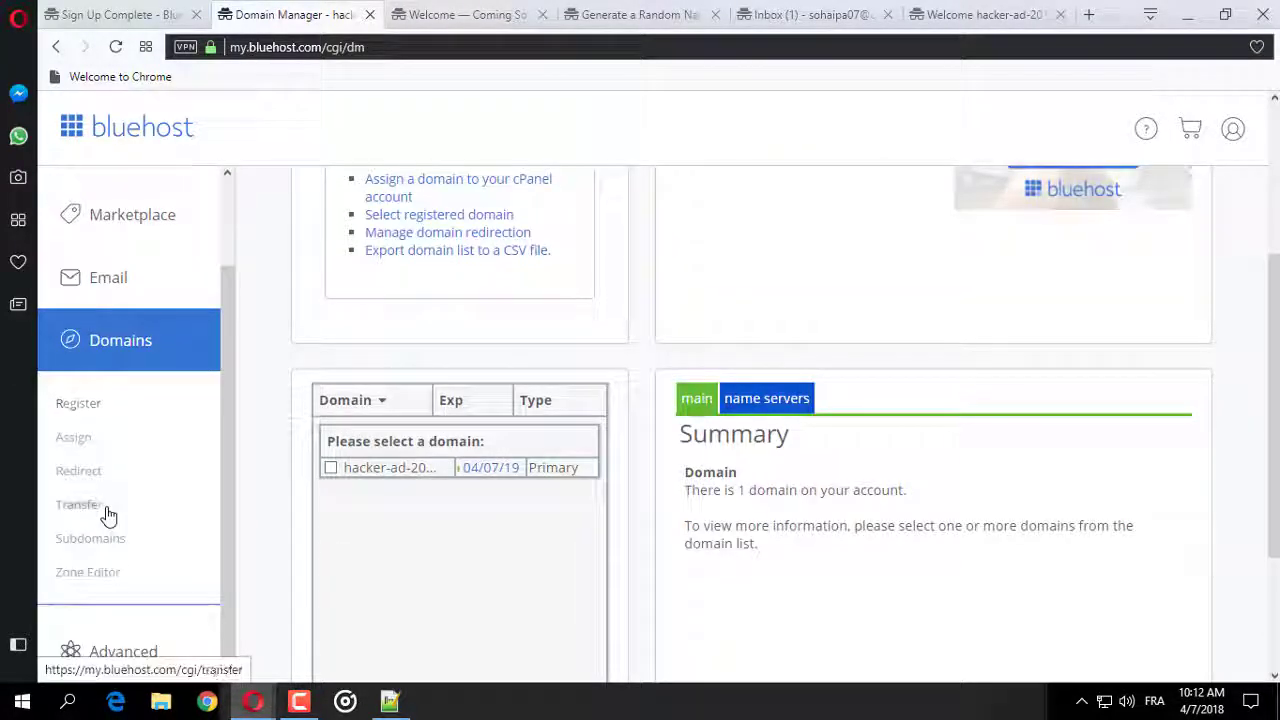
pyautogui.scroll(1, 109, 517)
pyautogui.scroll(-2, 200, 637)
pyautogui.scroll(-1, 197, 625)
pyautogui.scroll(1, 226, 580)
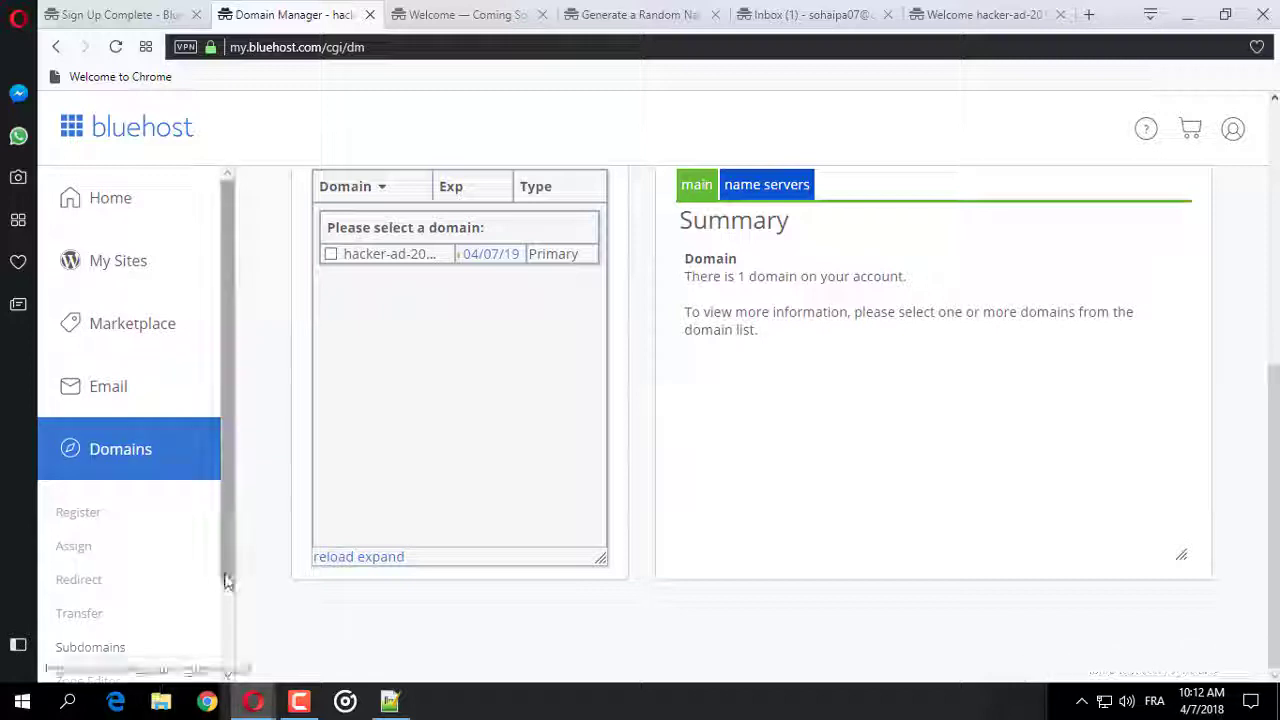
pyautogui.scroll(-3, 190, 640)
pyautogui.click(157, 656)
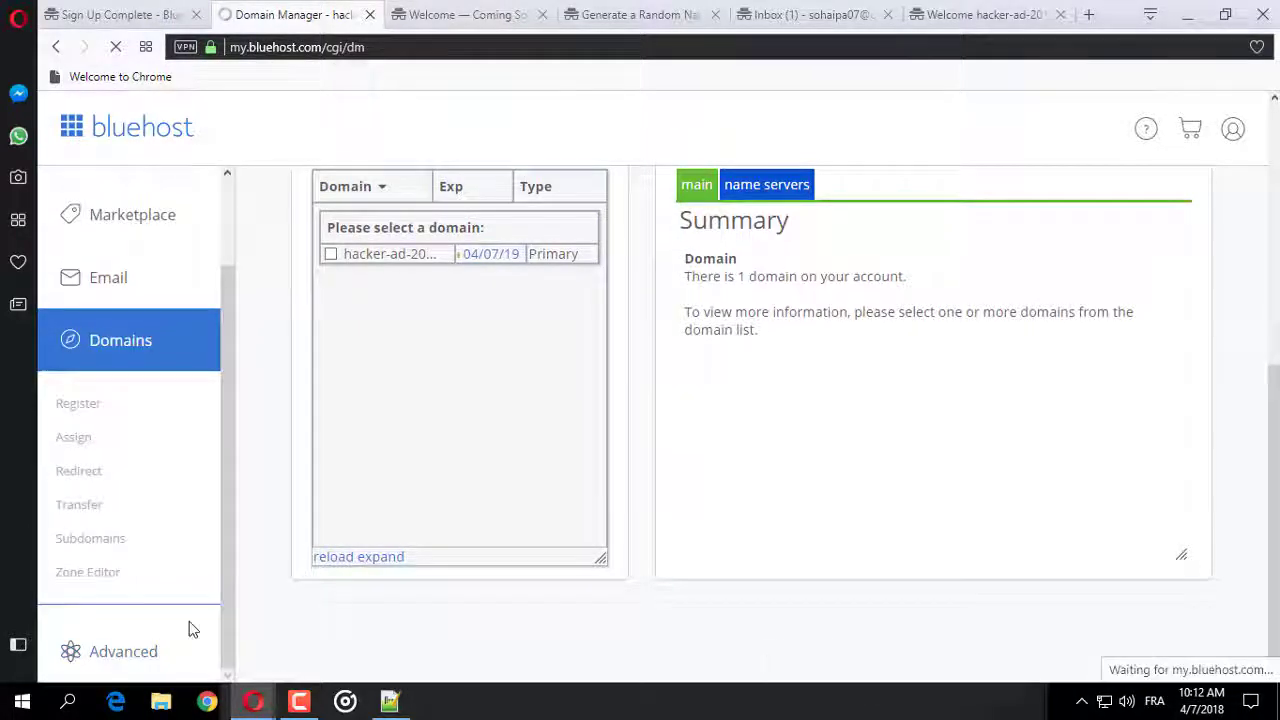
# Open the BLUEHOST ORDER COMPLETE email in Gmail and scroll to its hosting and domain invoice
pyautogui.click(543, 15)
pyautogui.click(630, 15)
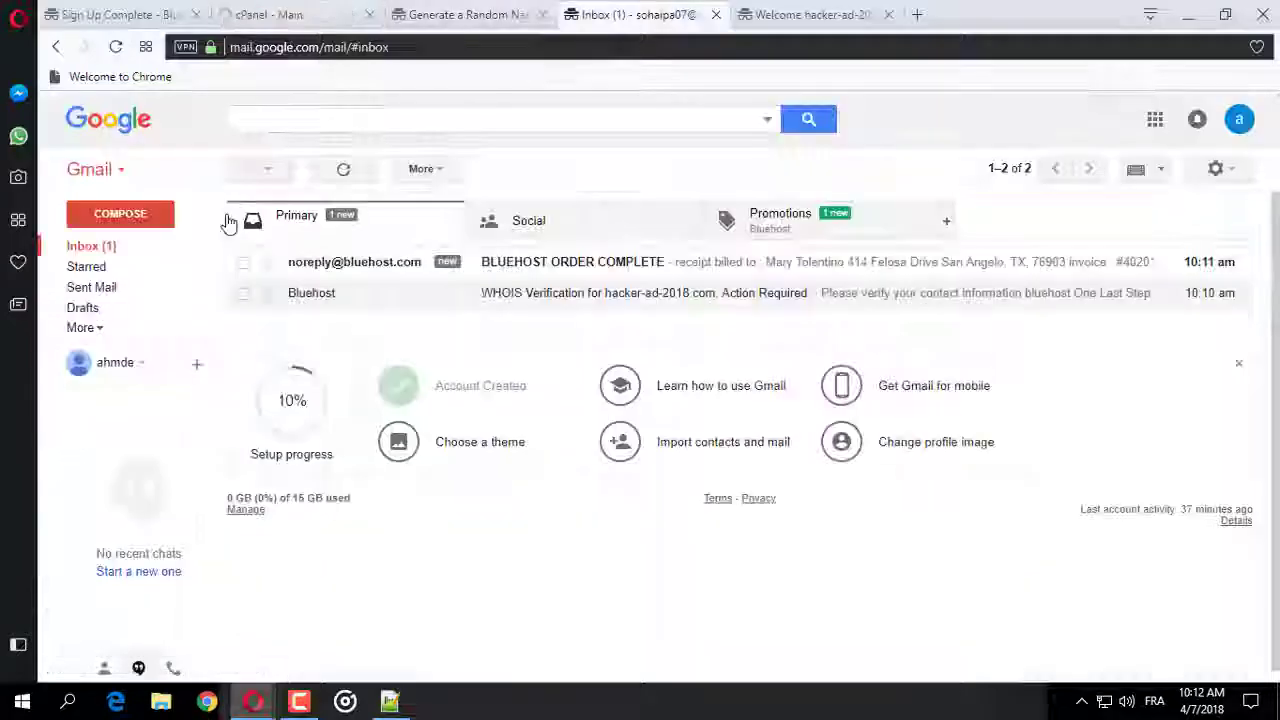
pyautogui.click(497, 262)
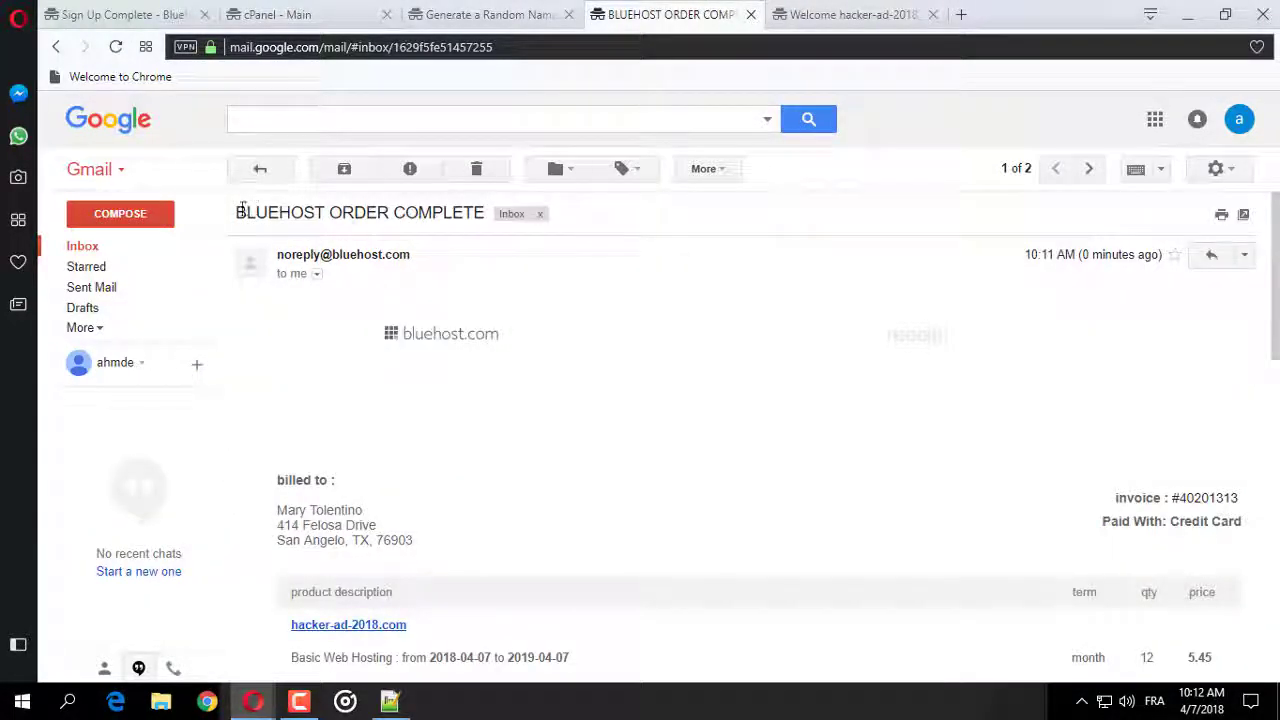
pyautogui.moveTo(237, 212); pyautogui.dragTo(468, 219)
pyautogui.click(323, 409)
pyautogui.scroll(-2, 323, 430)
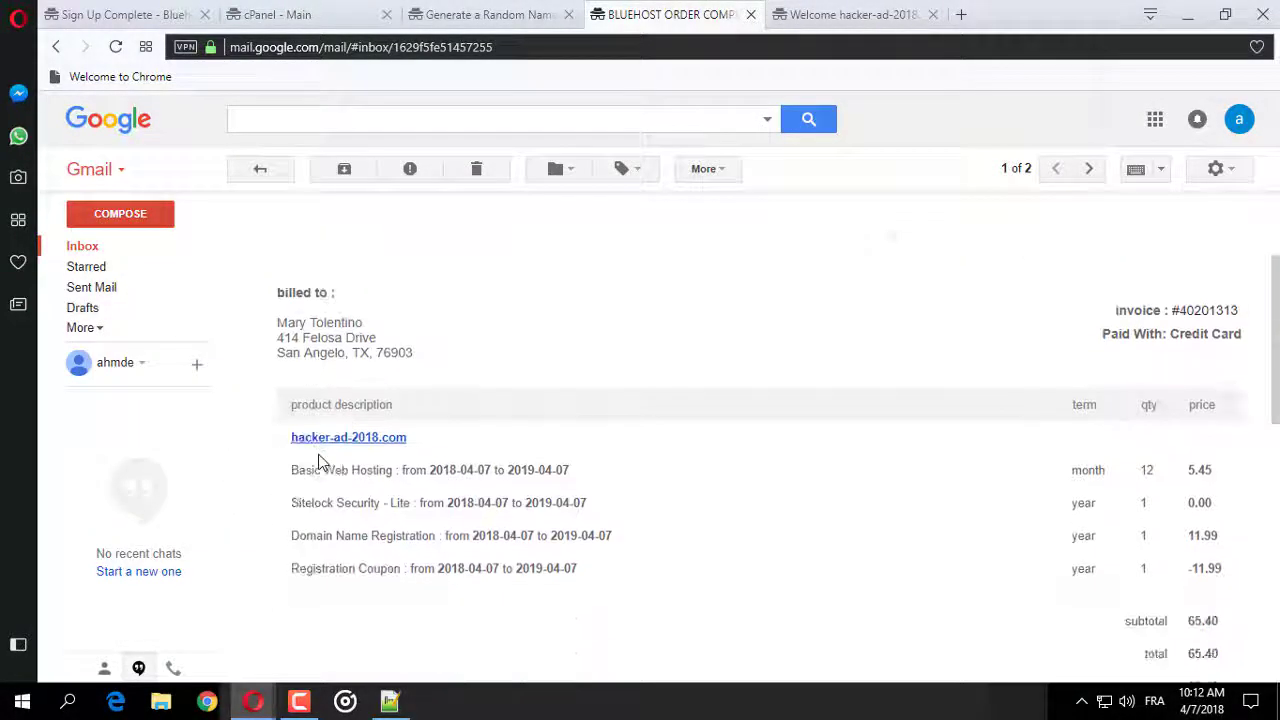
pyautogui.moveTo(517, 443); pyautogui.dragTo(566, 556)
pyautogui.click(566, 556)
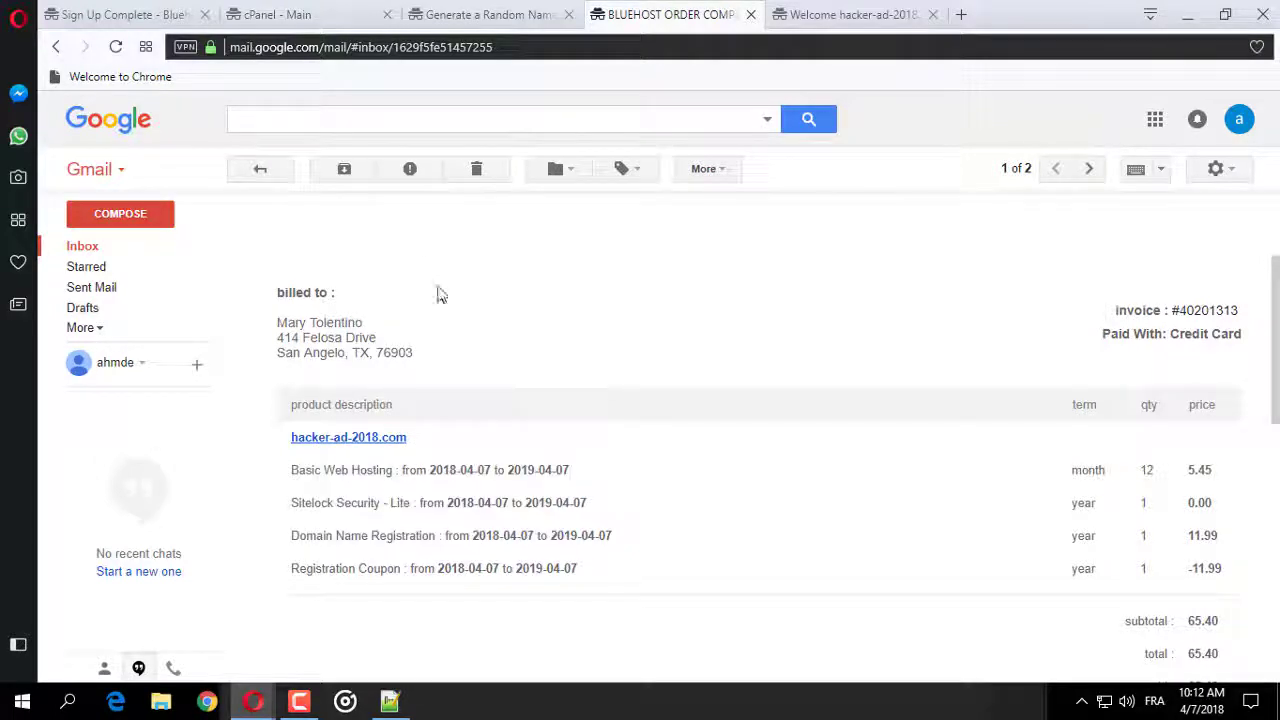
pyautogui.click(270, 14)
# Open cPanel's File Manager in a new tab
pyautogui.rightClick(410, 342)
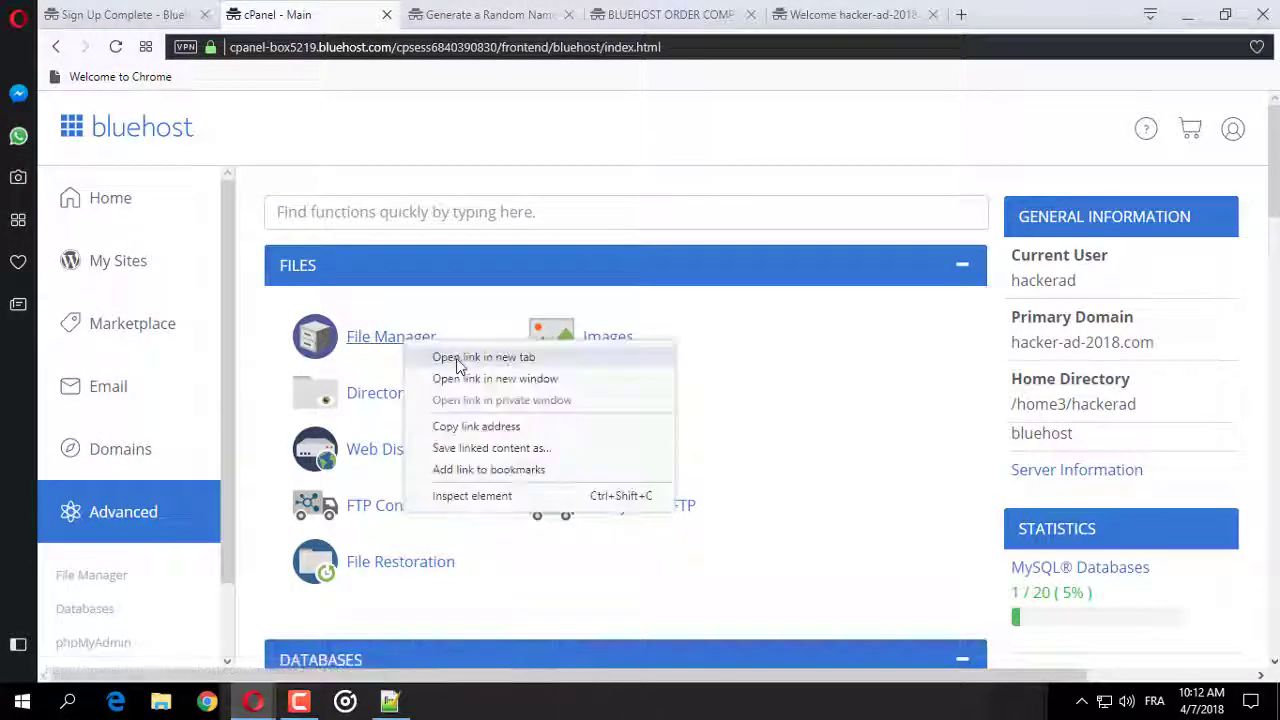
pyautogui.click(456, 356)
pyautogui.scroll(-7, 413, 400)
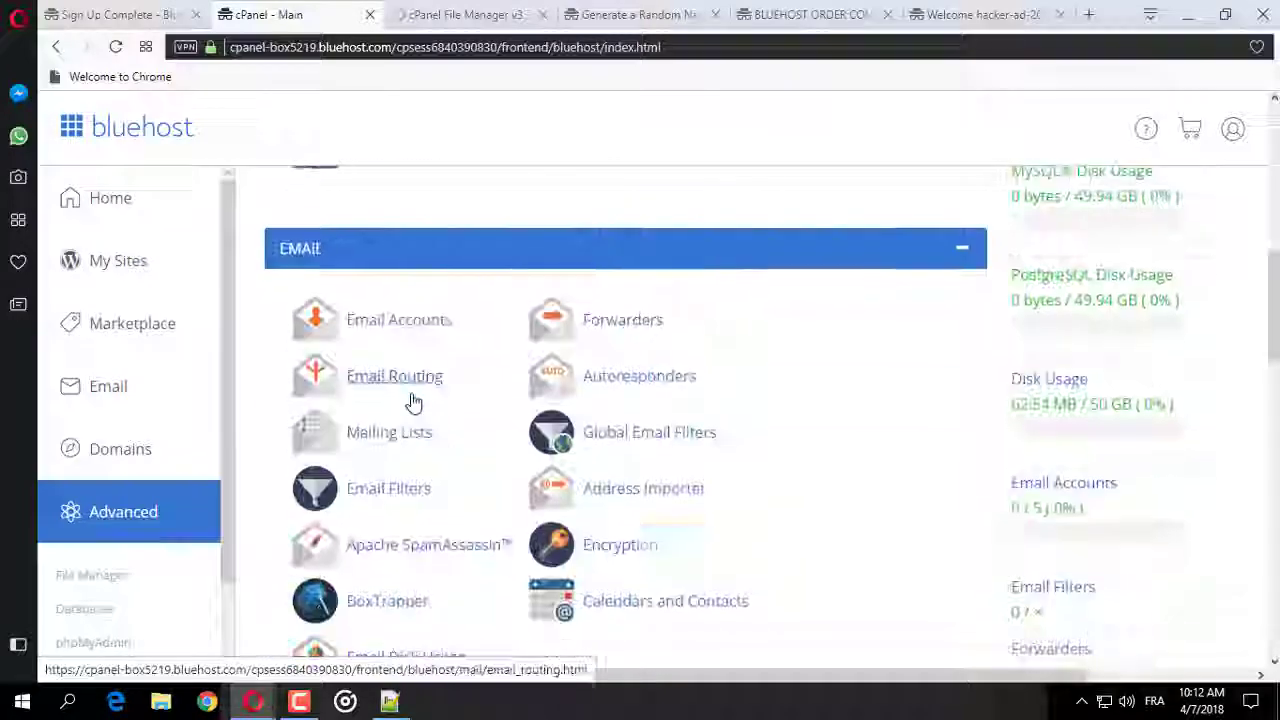
pyautogui.click(462, 14)
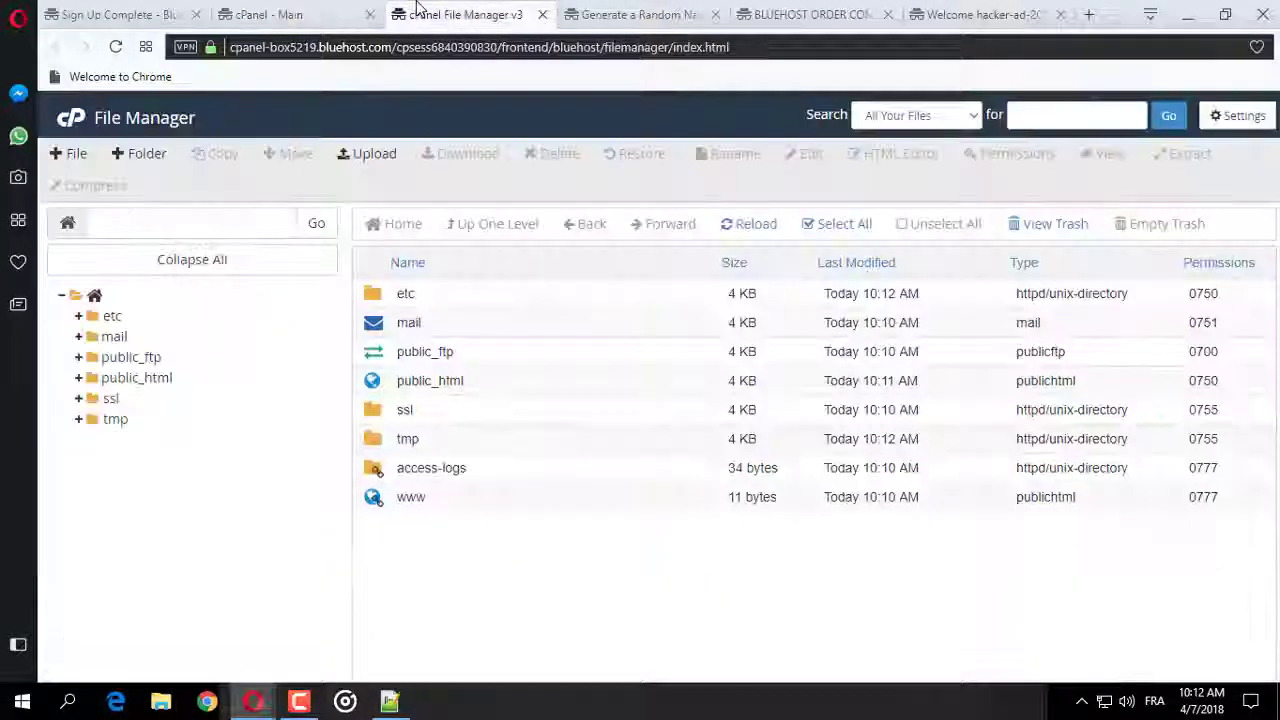
# In public_html, choose Edit on index.php and confirm to open its code
pyautogui.click(130, 378)
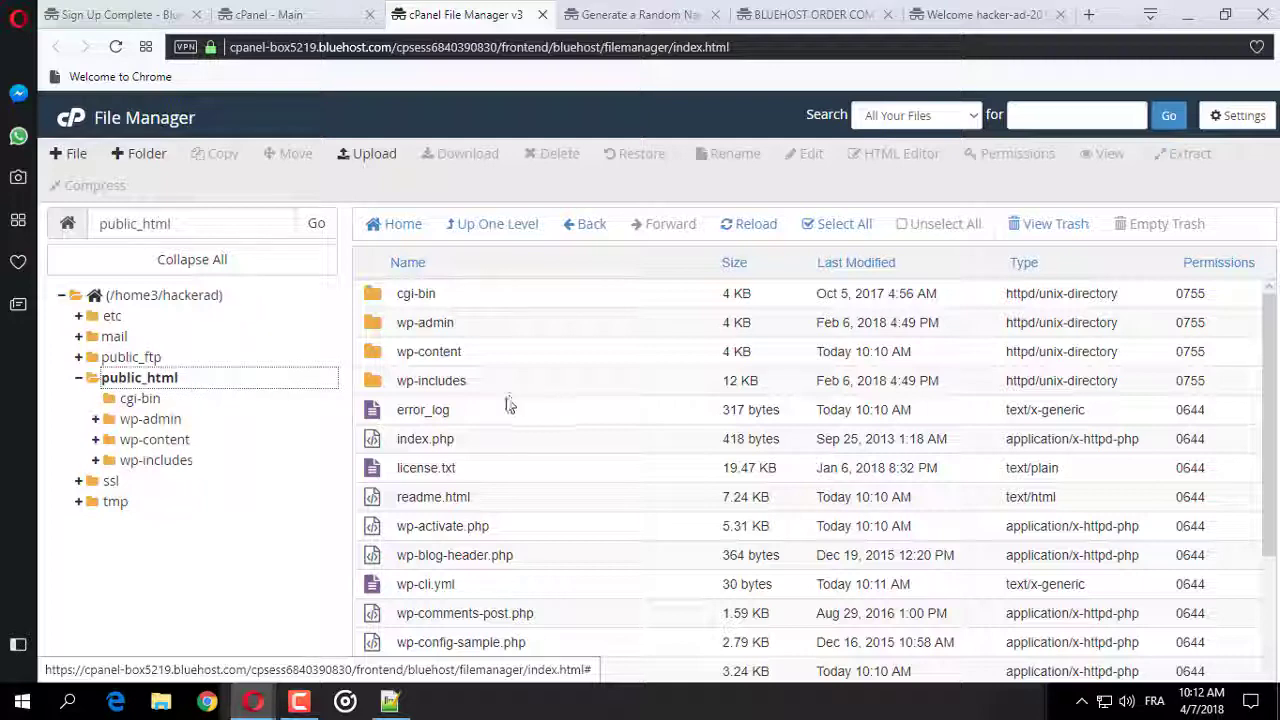
pyautogui.scroll(-3, 457, 450)
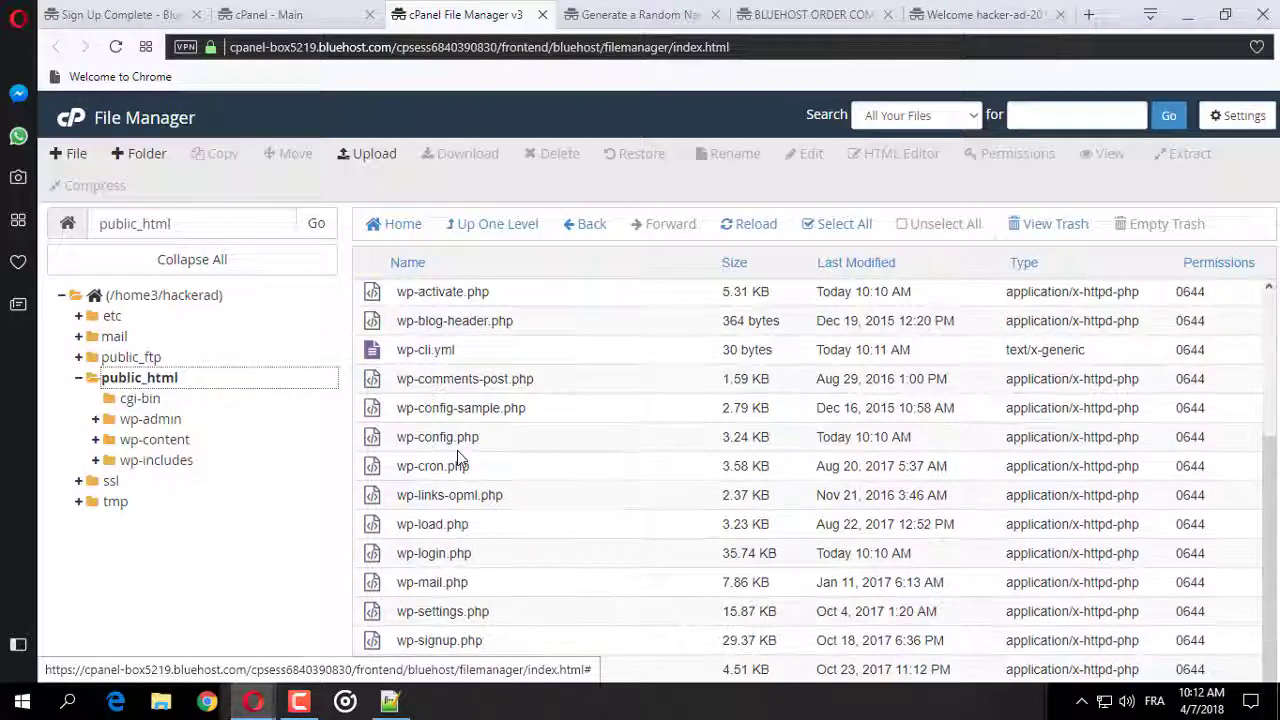
pyautogui.scroll(3, 457, 450)
pyautogui.click(460, 448)
pyautogui.rightClick(556, 440)
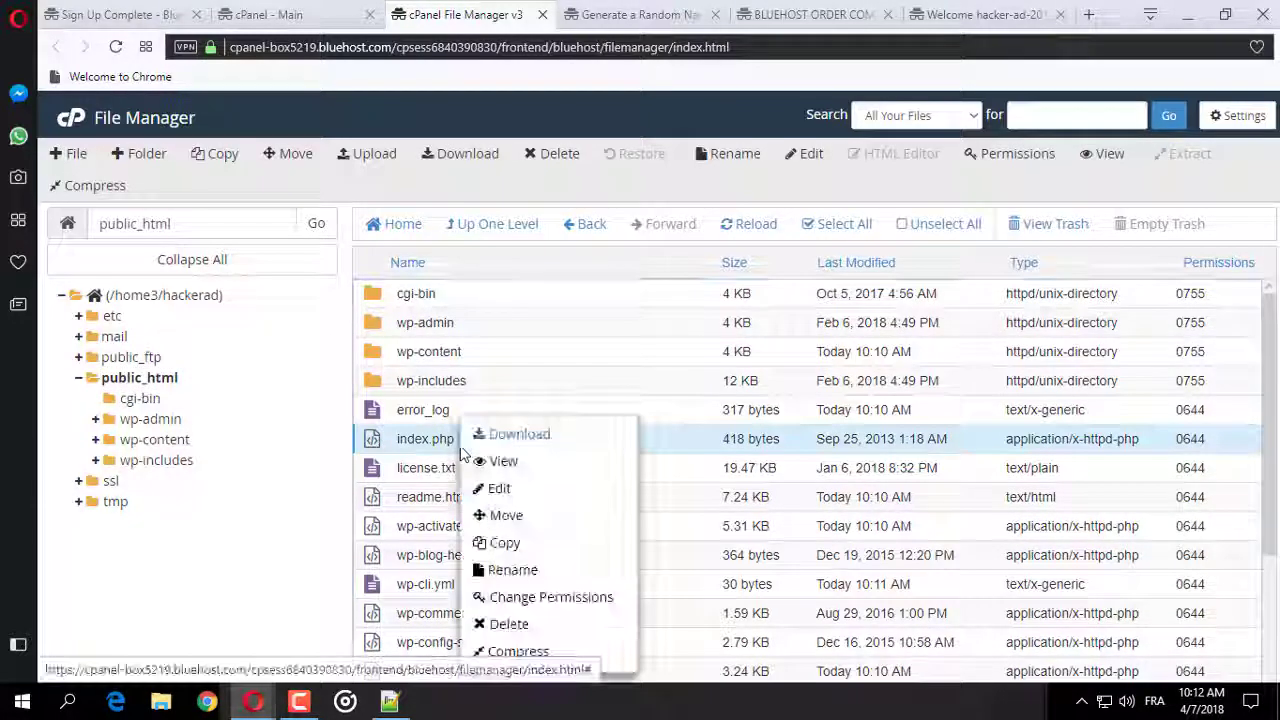
pyautogui.click(524, 492)
pyautogui.click(826, 530)
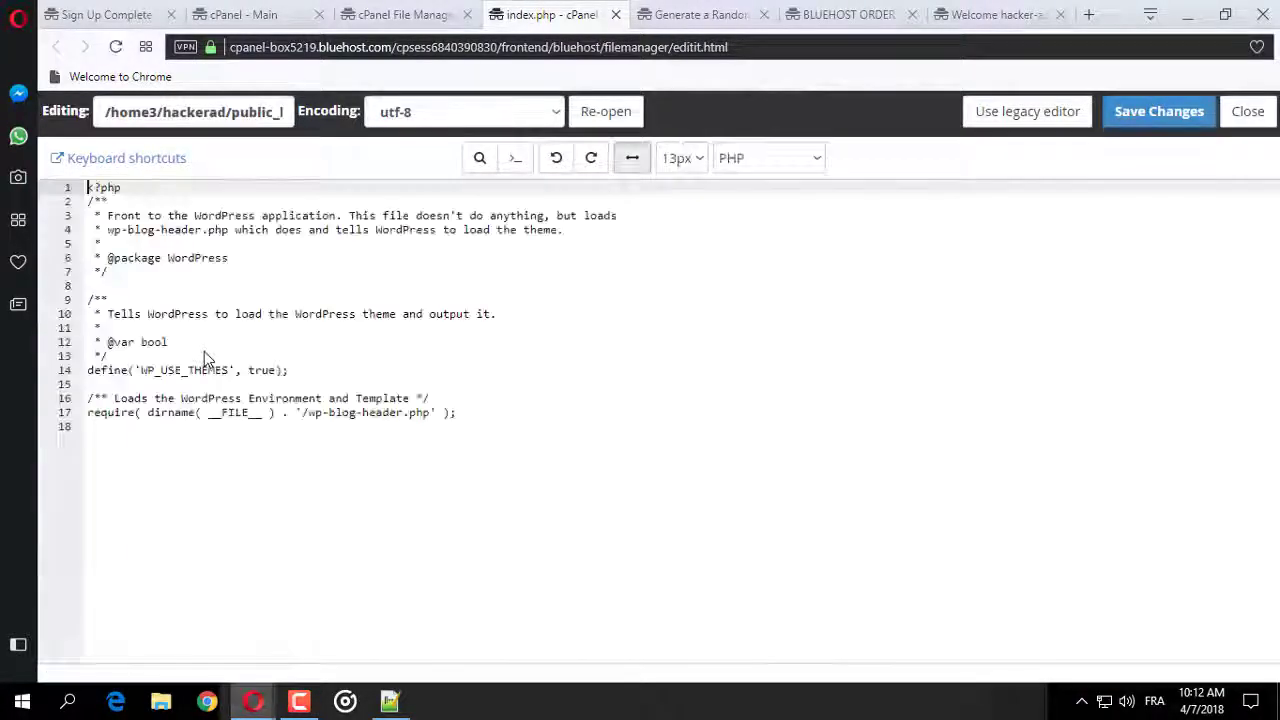
# Replace all of index.php's code with 'hello' and save the changes
pyautogui.hotkey('ctrl', 'a')
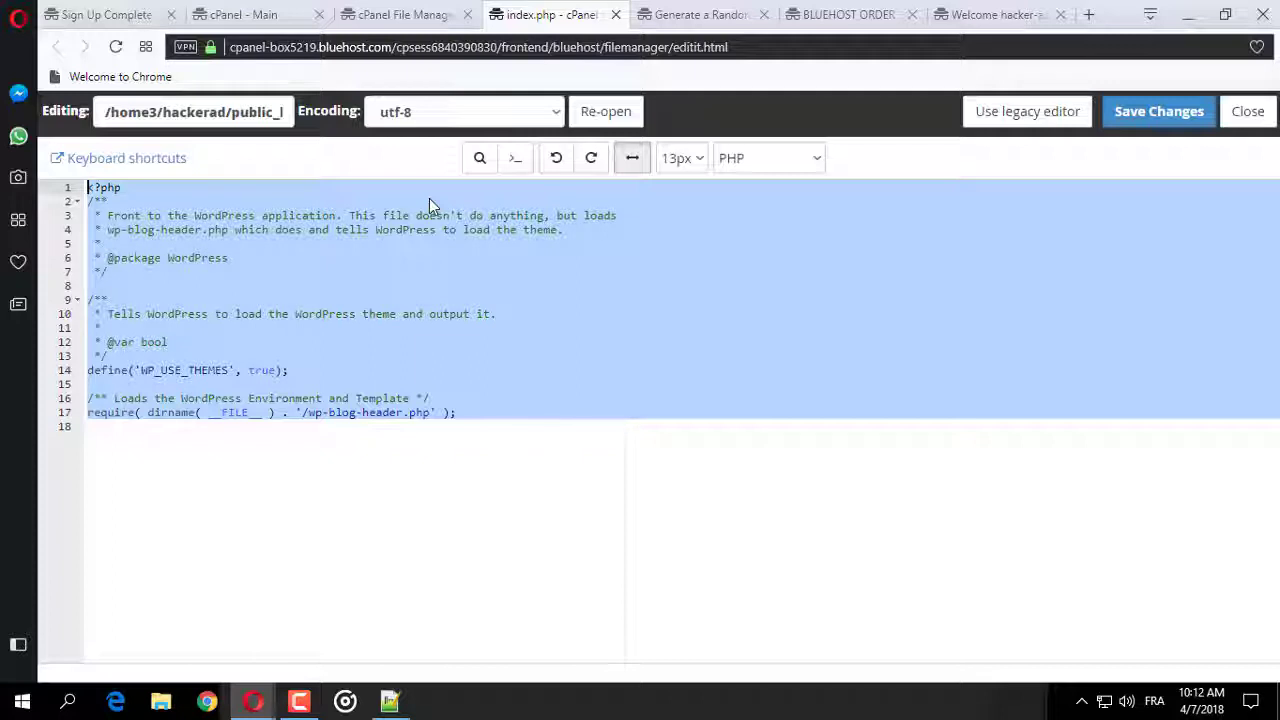
pyautogui.write('hello')
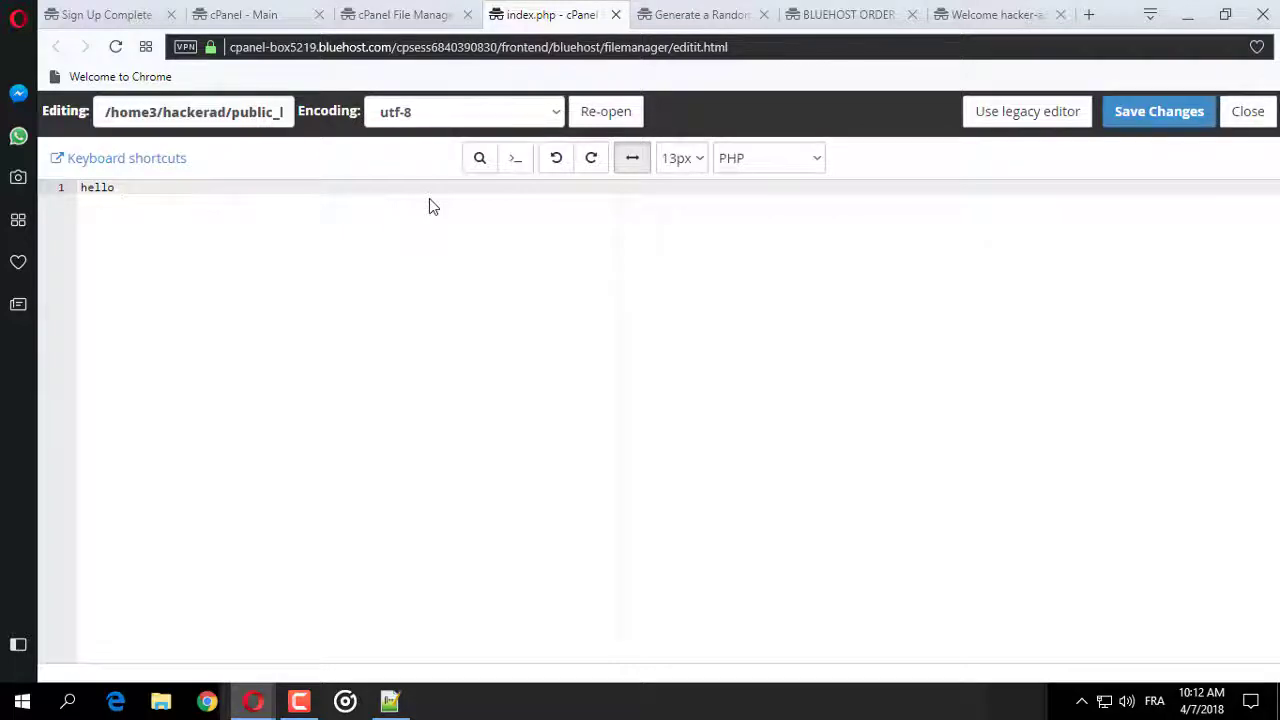
pyautogui.click(1125, 110)
pyautogui.click(792, 12)
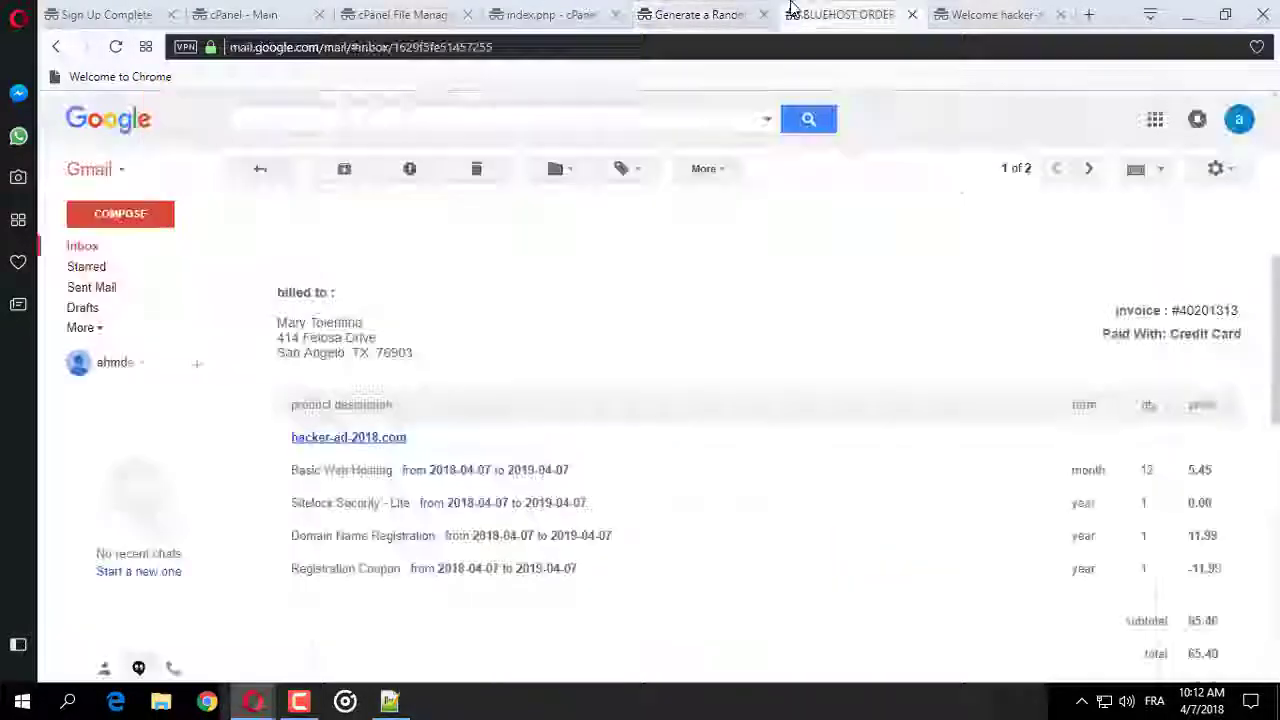
# Reload hacker-ad-2018.com to confirm it shows 'hello', then enter zone-h.org in a new tab
pyautogui.click(995, 14)
pyautogui.press('Return')
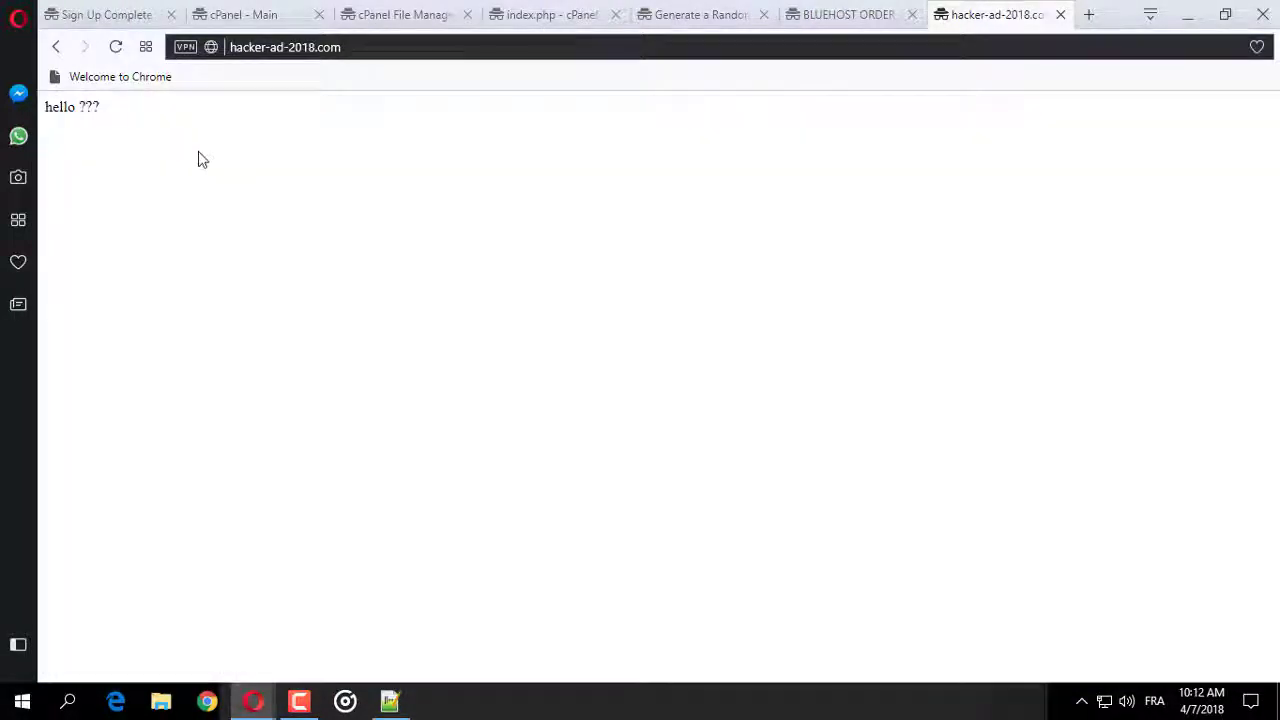
pyautogui.click(381, 55)
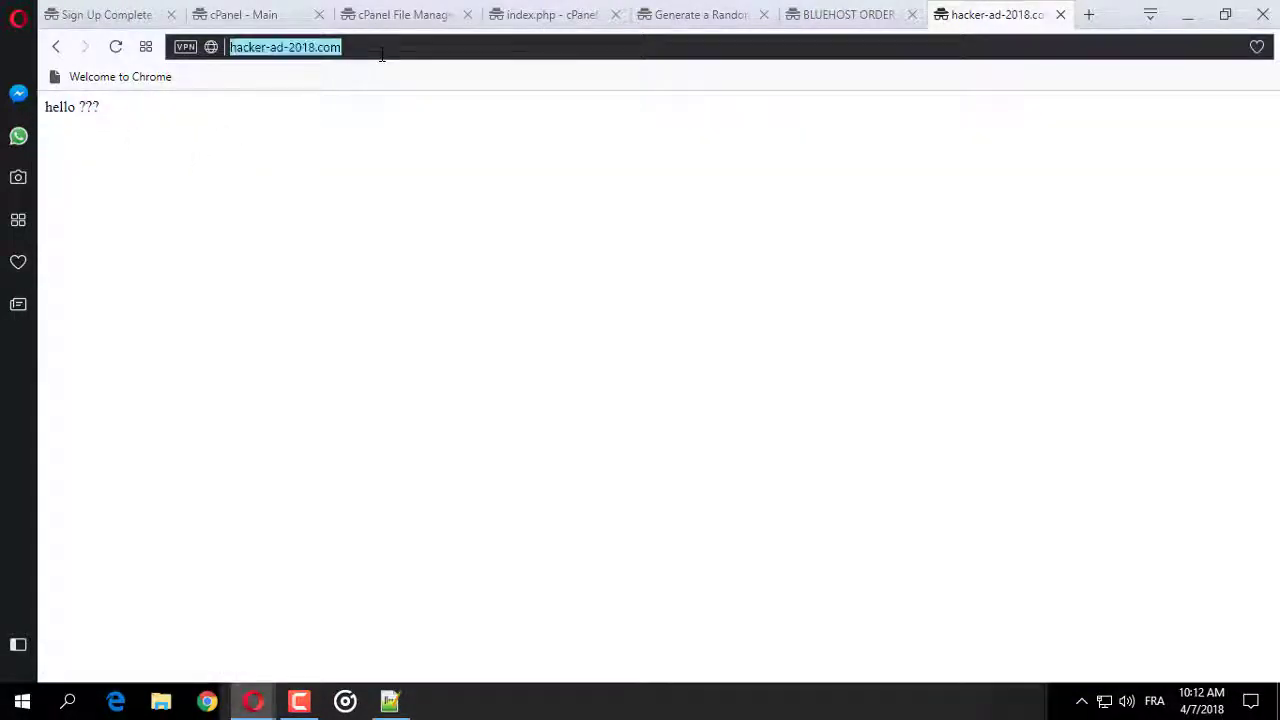
pyautogui.click(1086, 12)
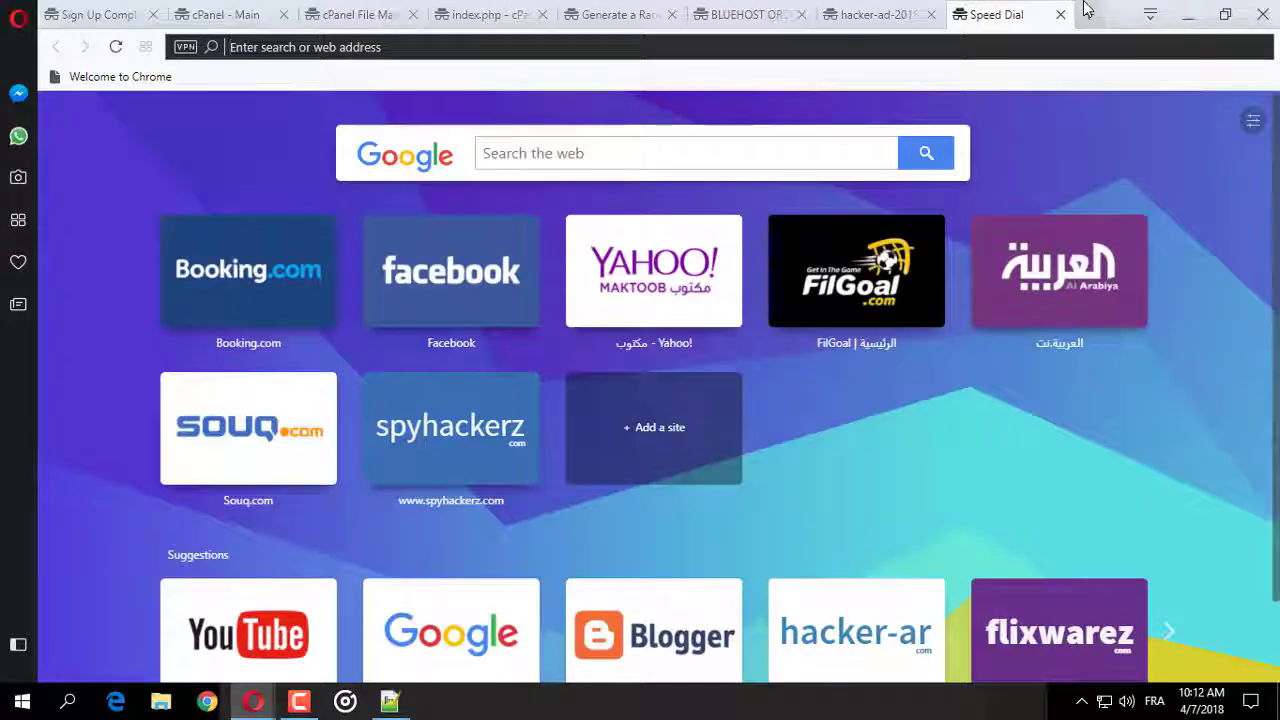
pyautogui.write('zone')
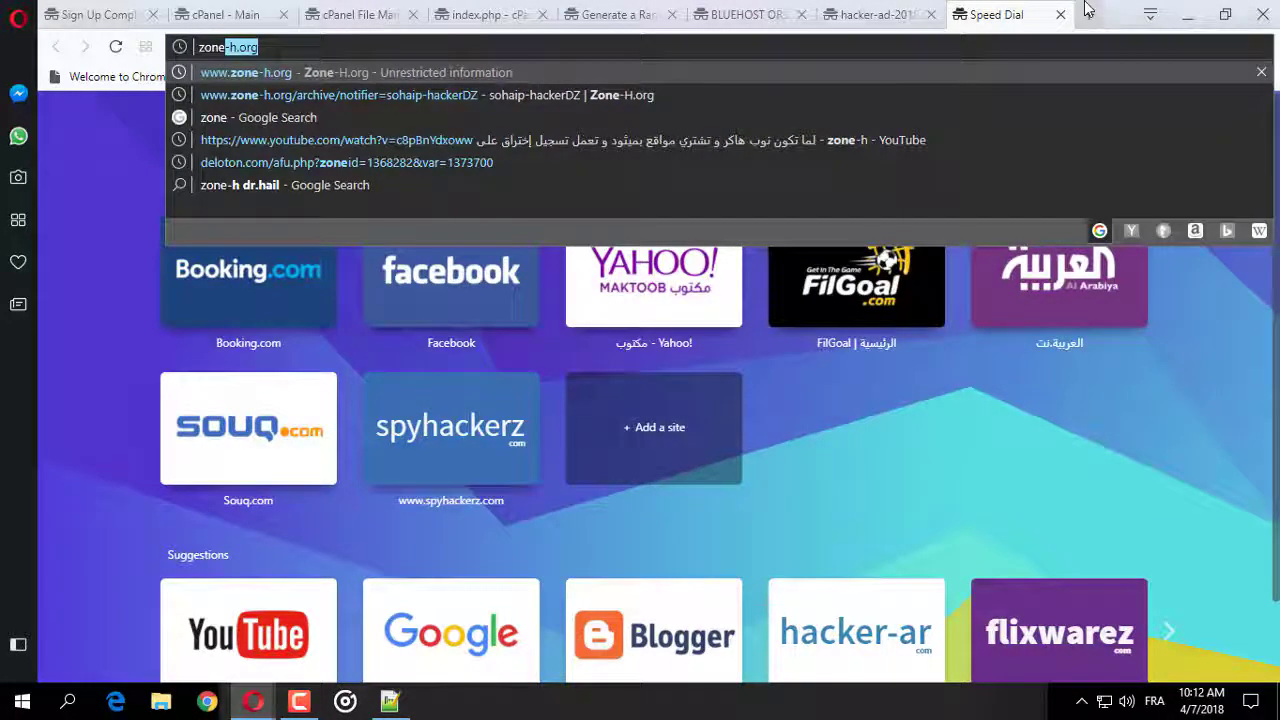
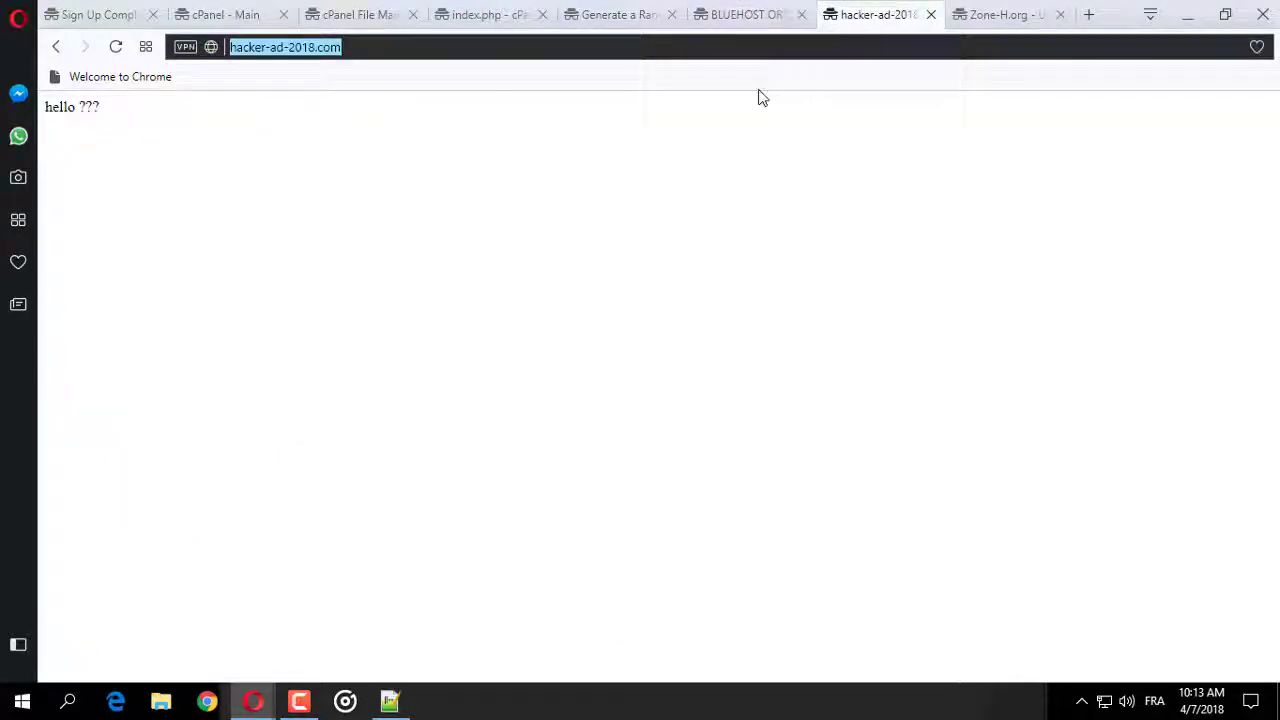
# Switch to the Zone-H.org tab to show the zone-h.org homepage
pyautogui.click(1000, 14)
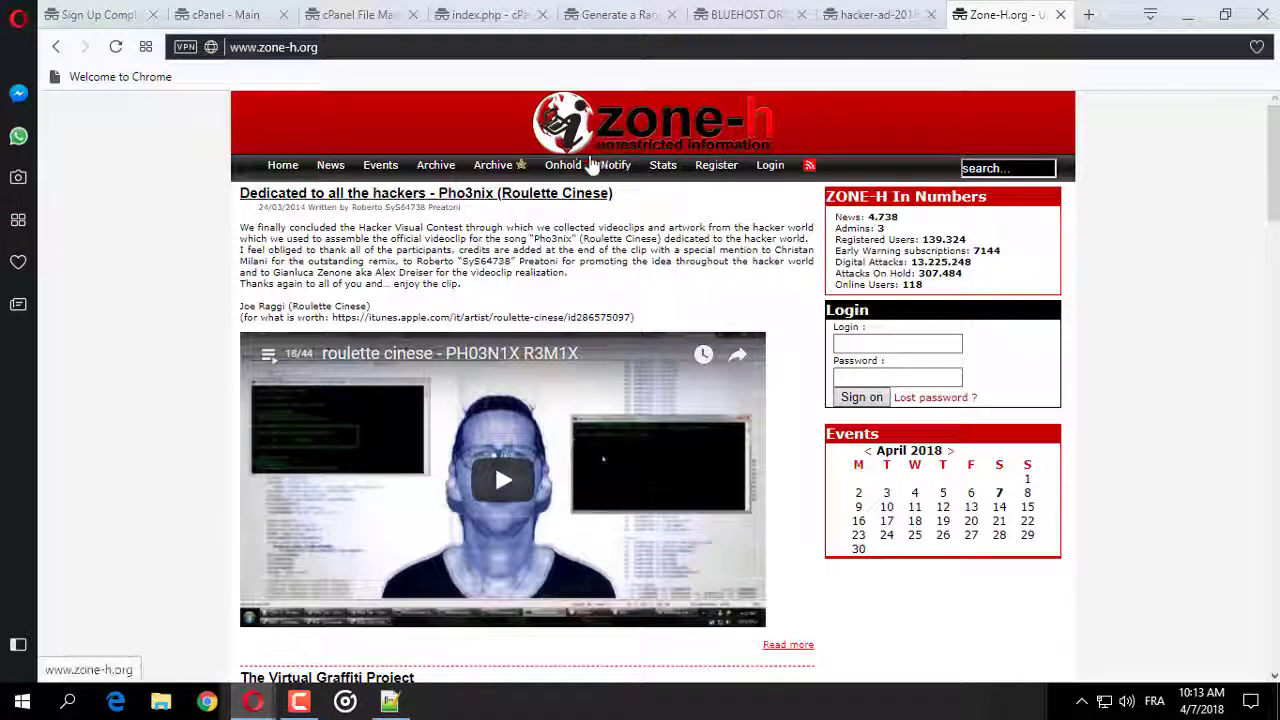
# Request Zone-H's Onhold list of pending defacements and scroll down while it loads
pyautogui.click(563, 166)
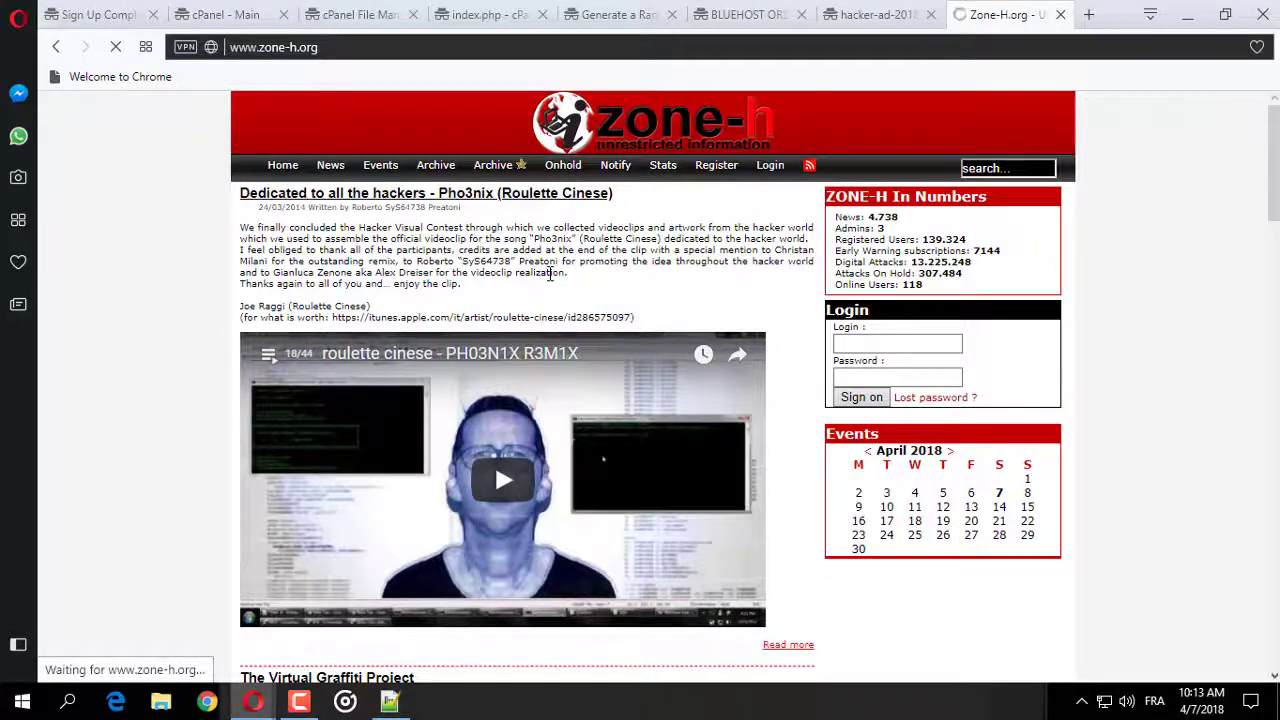
pyautogui.scroll(-3, 549, 274)
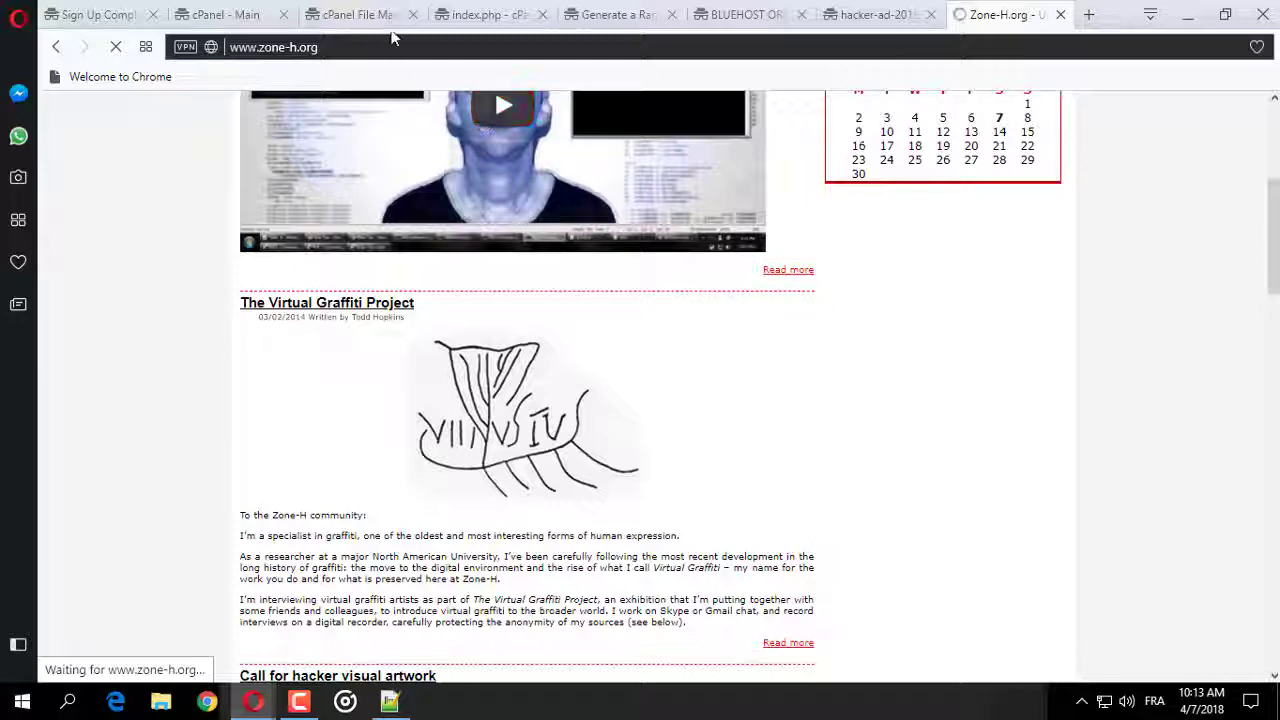
# Close the 'Sign Up Complete' receipt tab and scroll the cPanel Main page's Email tools
pyautogui.click(95, 14)
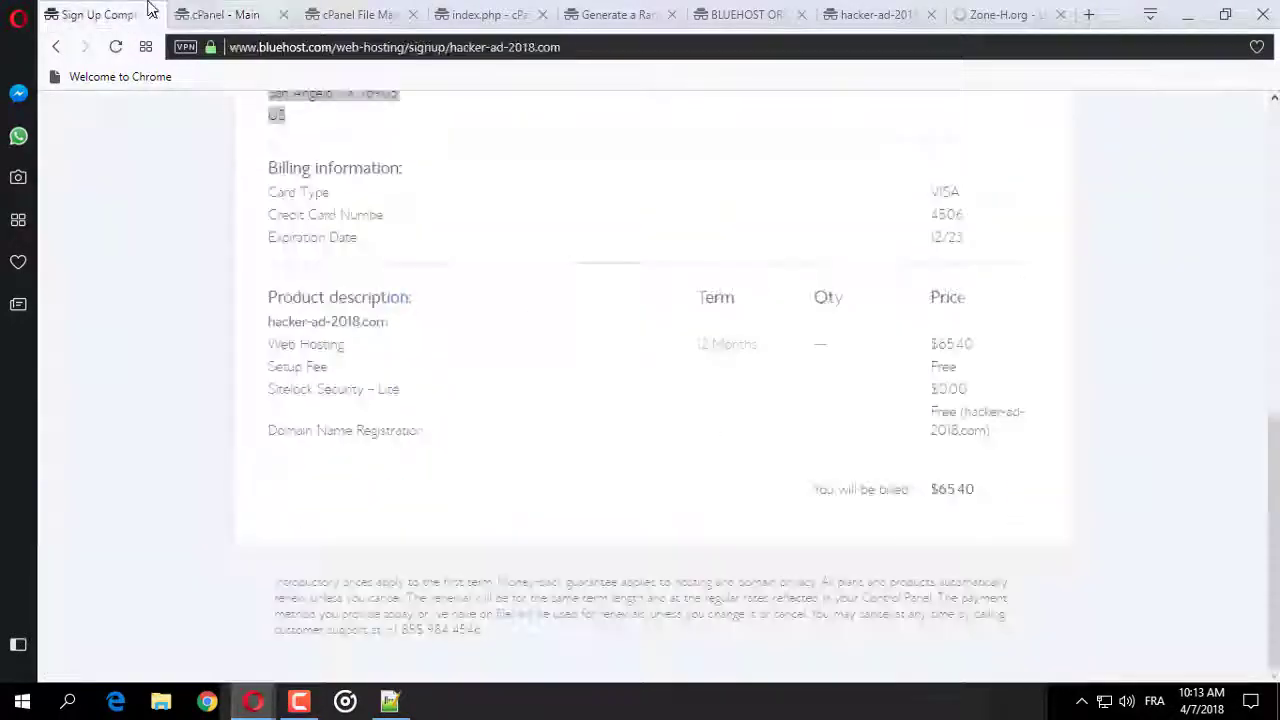
pyautogui.click(153, 14)
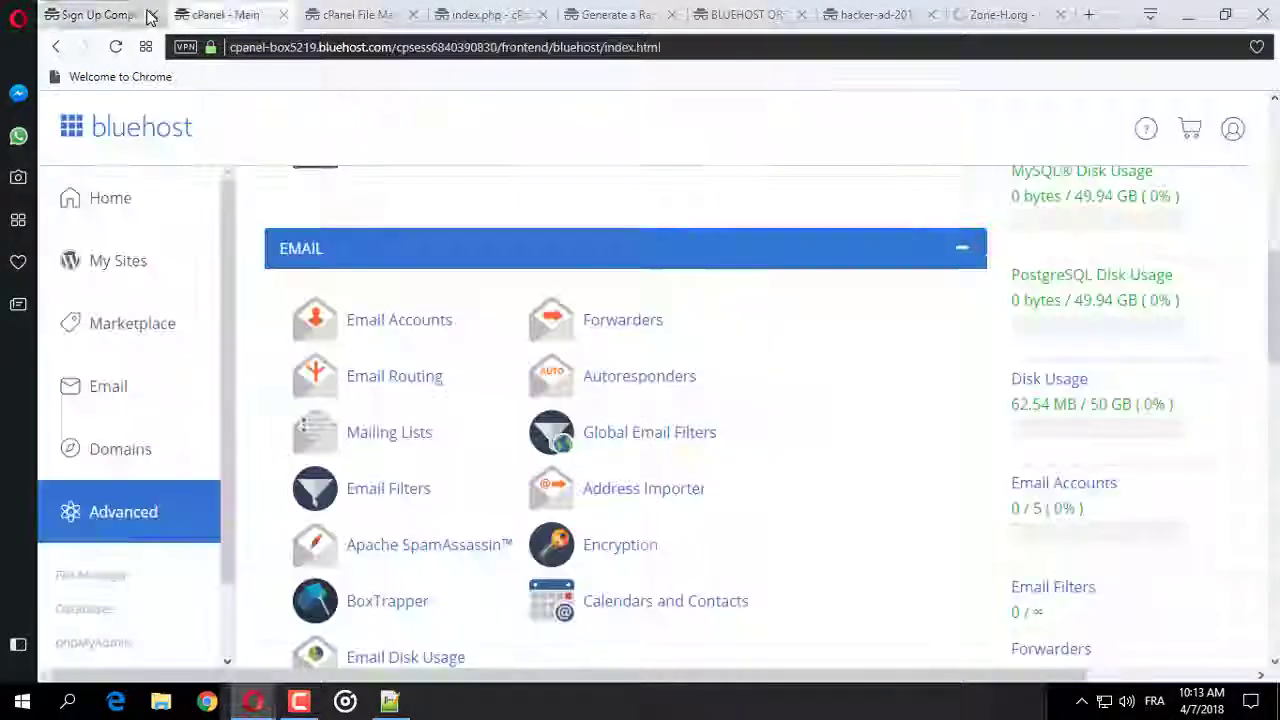
pyautogui.scroll(-1, 183, 597)
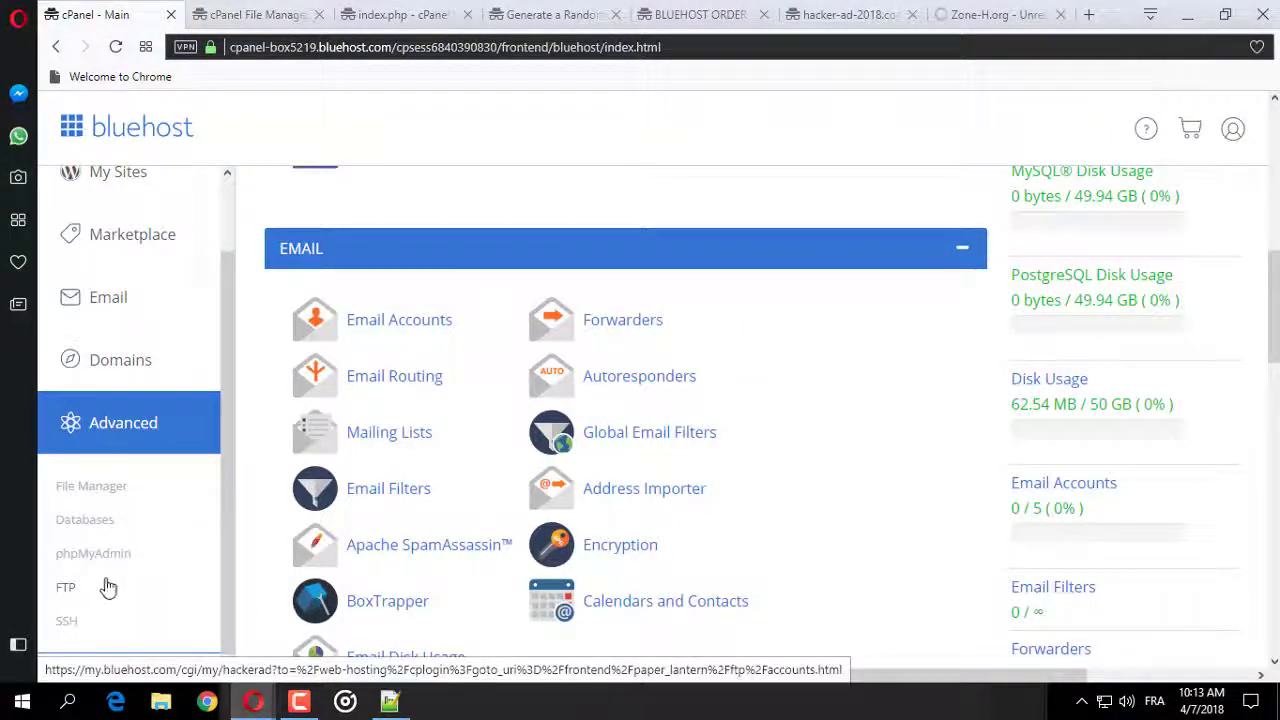
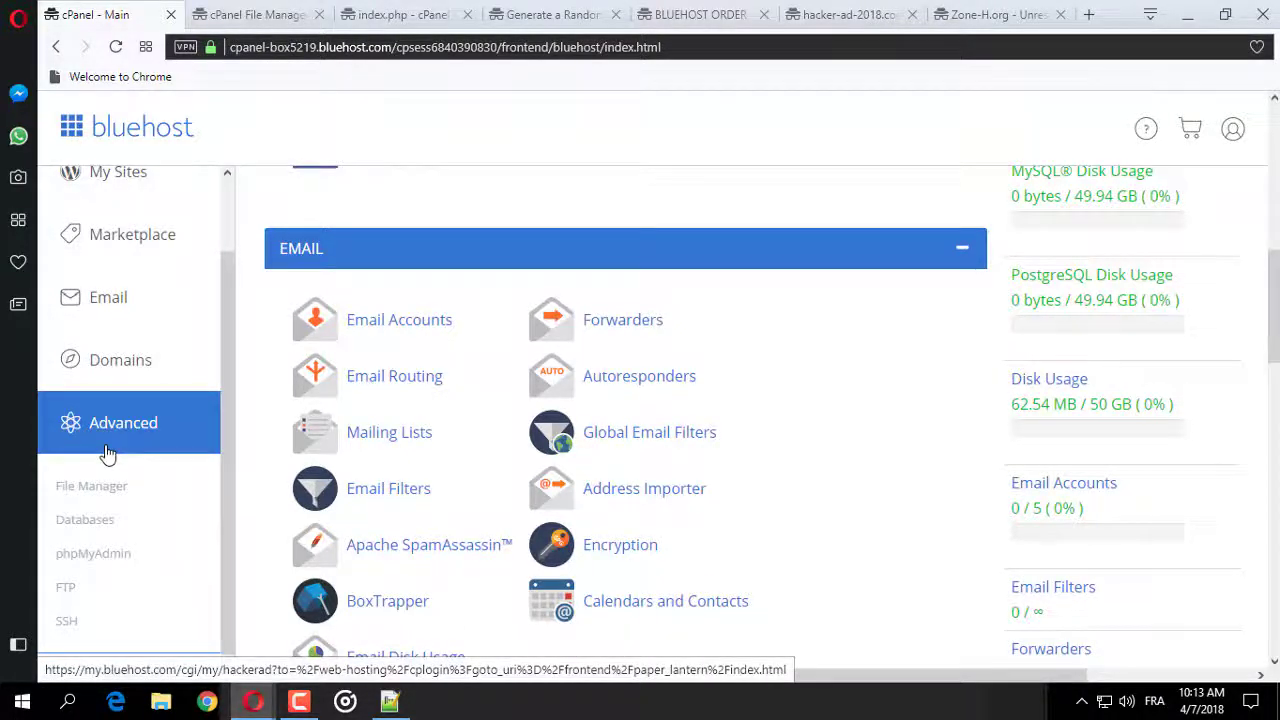
# Review the cPanel dashboard and highlight the Mailing Lists Disk Usage figures
pyautogui.scroll(6, 951, 500)
pyautogui.scroll(-4, 990, 420)
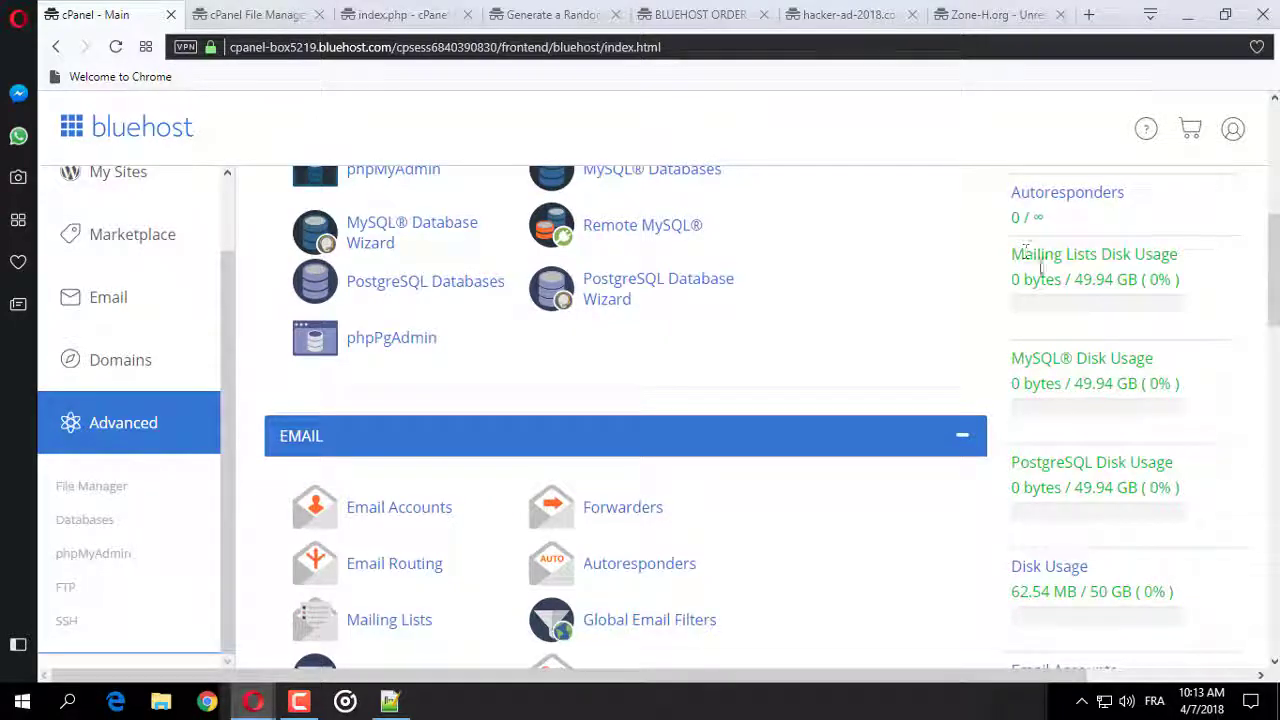
pyautogui.moveTo(1040, 265); pyautogui.dragTo(1011, 385)
# Switch past the hacker-ad-2018 tab to the Zone-H.org defacement archive tab
pyautogui.scroll(1, 1060, 440)
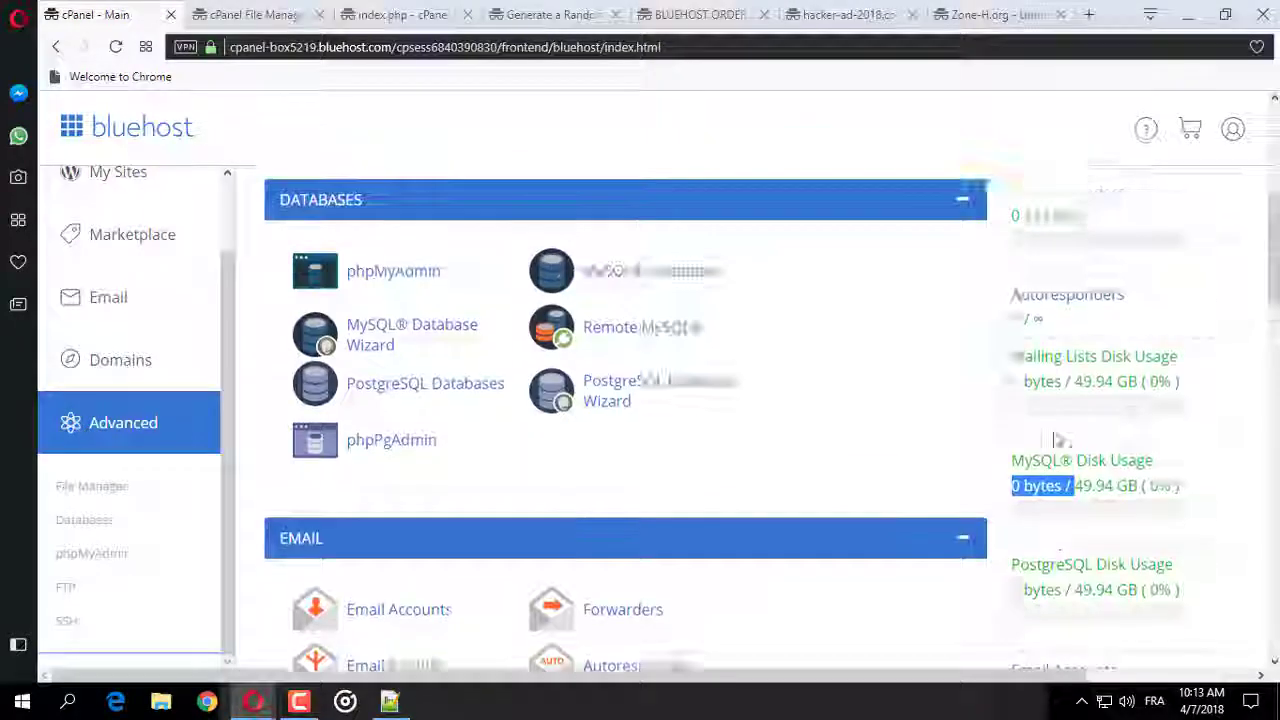
pyautogui.click(860, 14)
pyautogui.click(1040, 12)
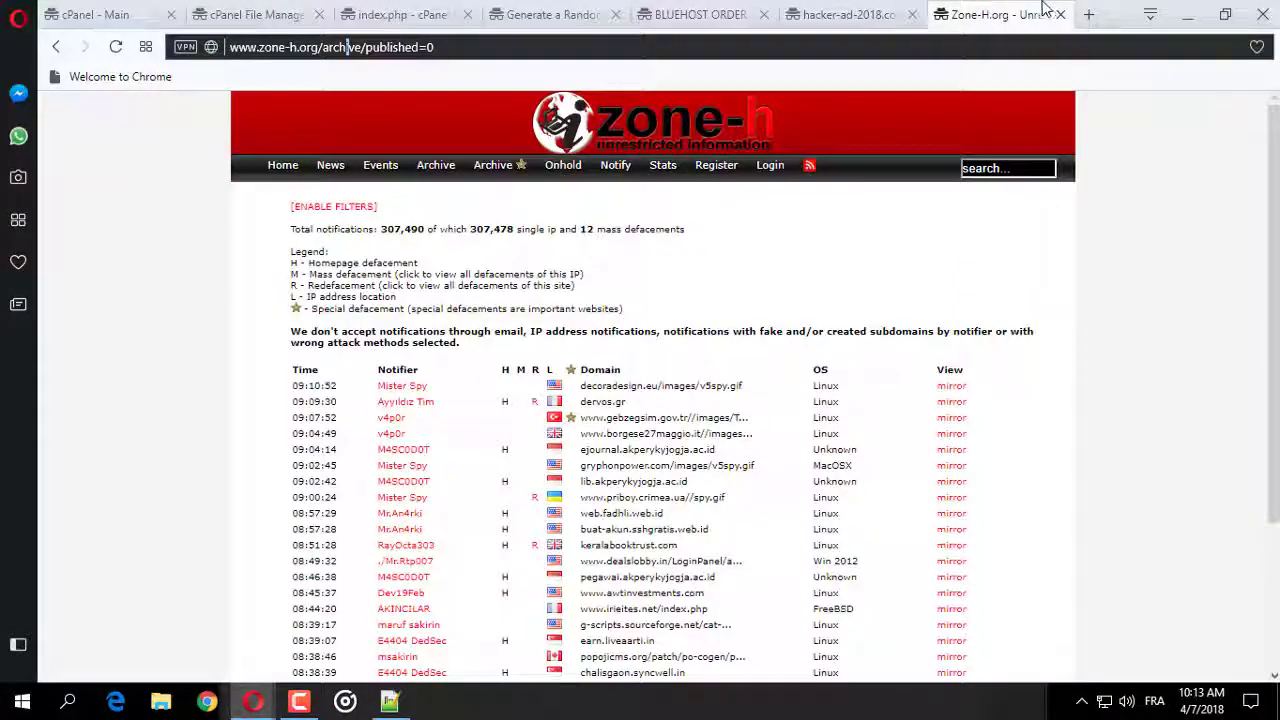
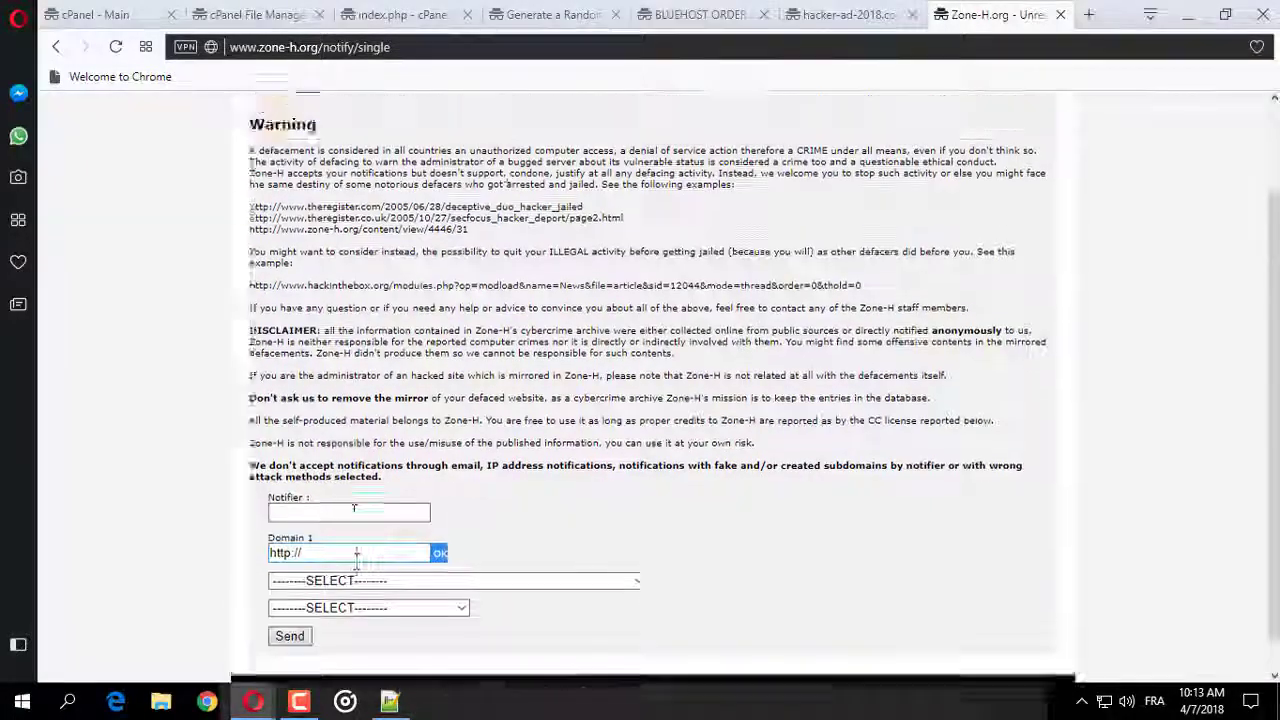
# Show the Onhold archive and look through its notification rows, including the 09:00:24 entry
pyautogui.click(563, 166)
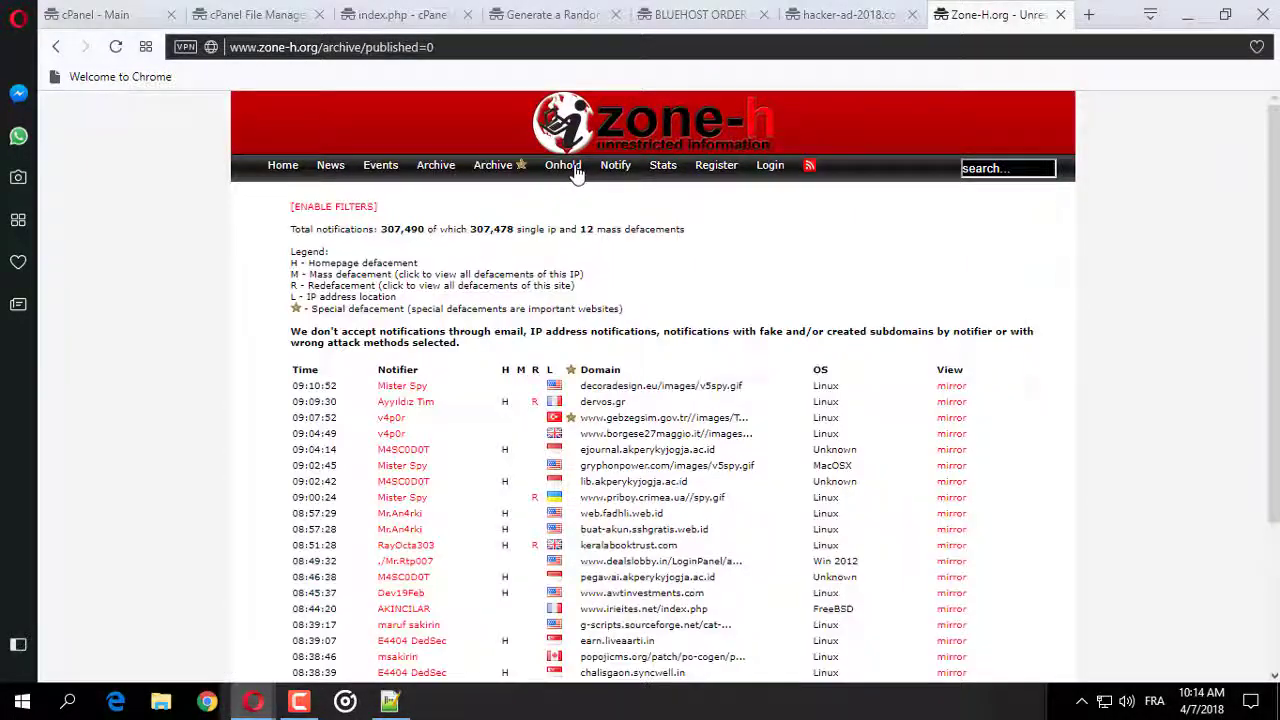
pyautogui.scroll(-3, 548, 405)
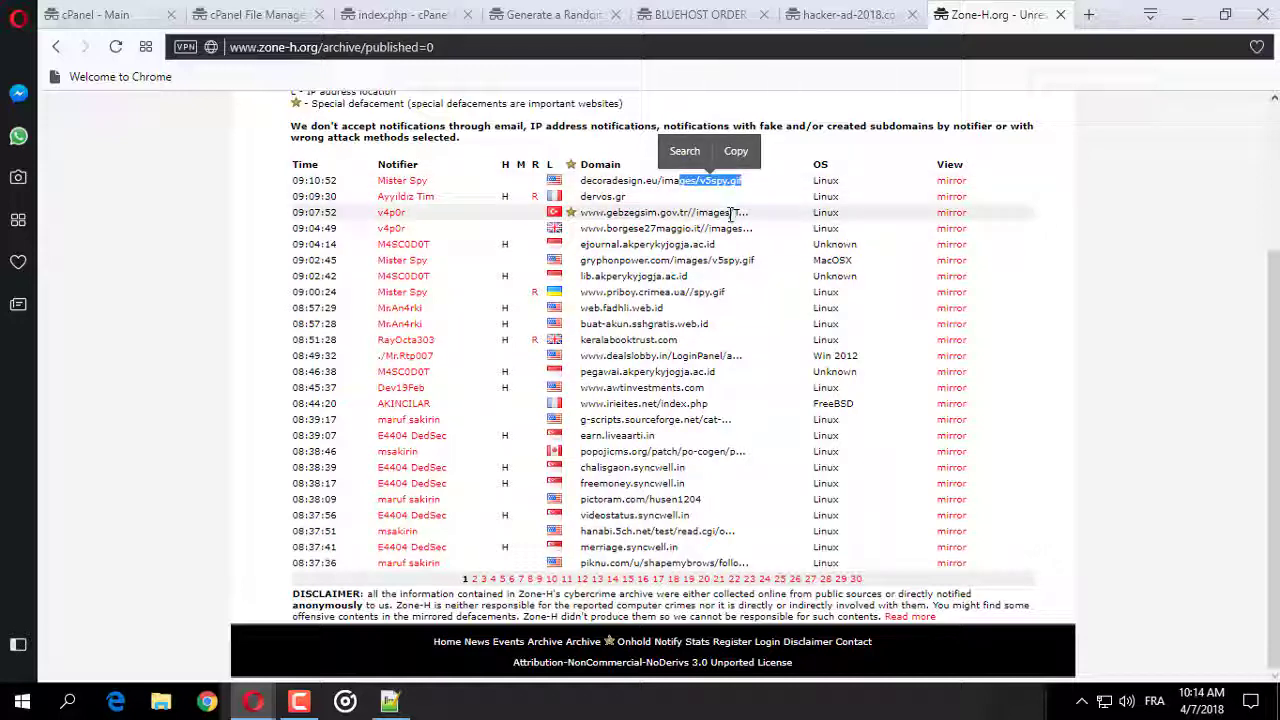
pyautogui.moveTo(670, 292)
pyautogui.mouseDown()
pyautogui.moveTo(731, 292)
pyautogui.moveTo(685, 291)
pyautogui.mouseUp()
pyautogui.click(717, 307)
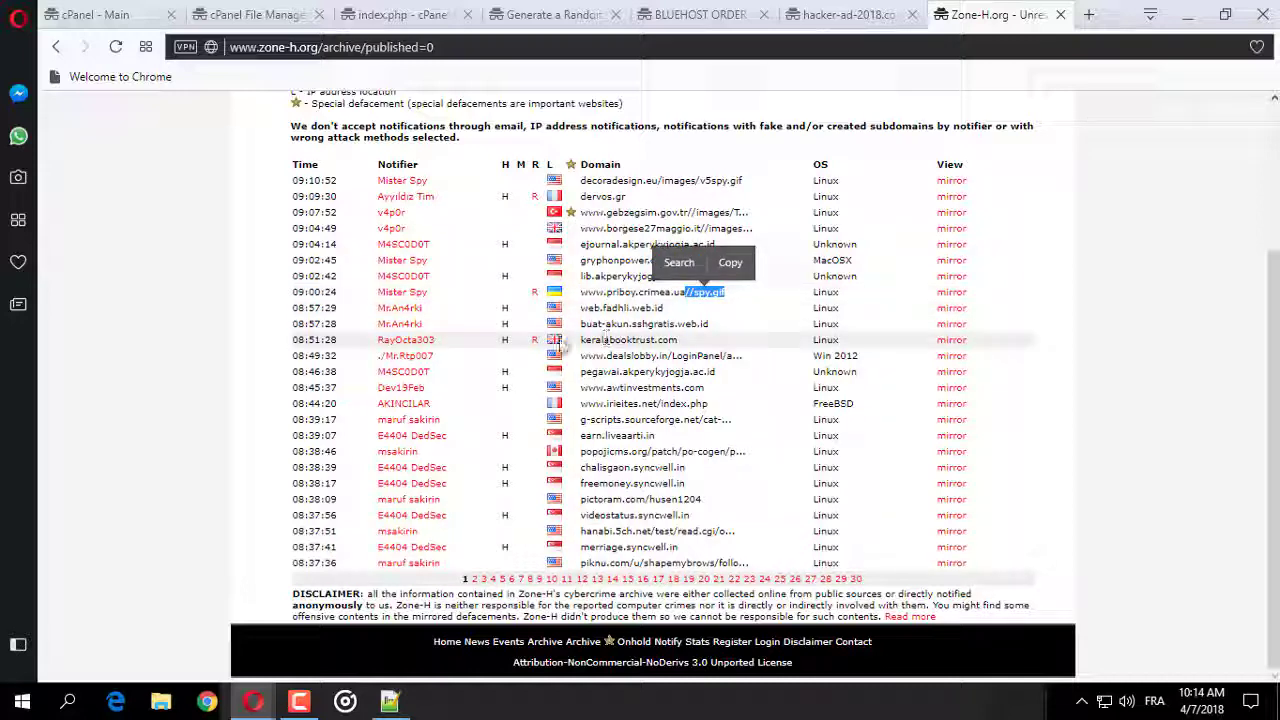
pyautogui.moveTo(588, 404); pyautogui.dragTo(707, 420)
pyautogui.scroll(2, 620, 300)
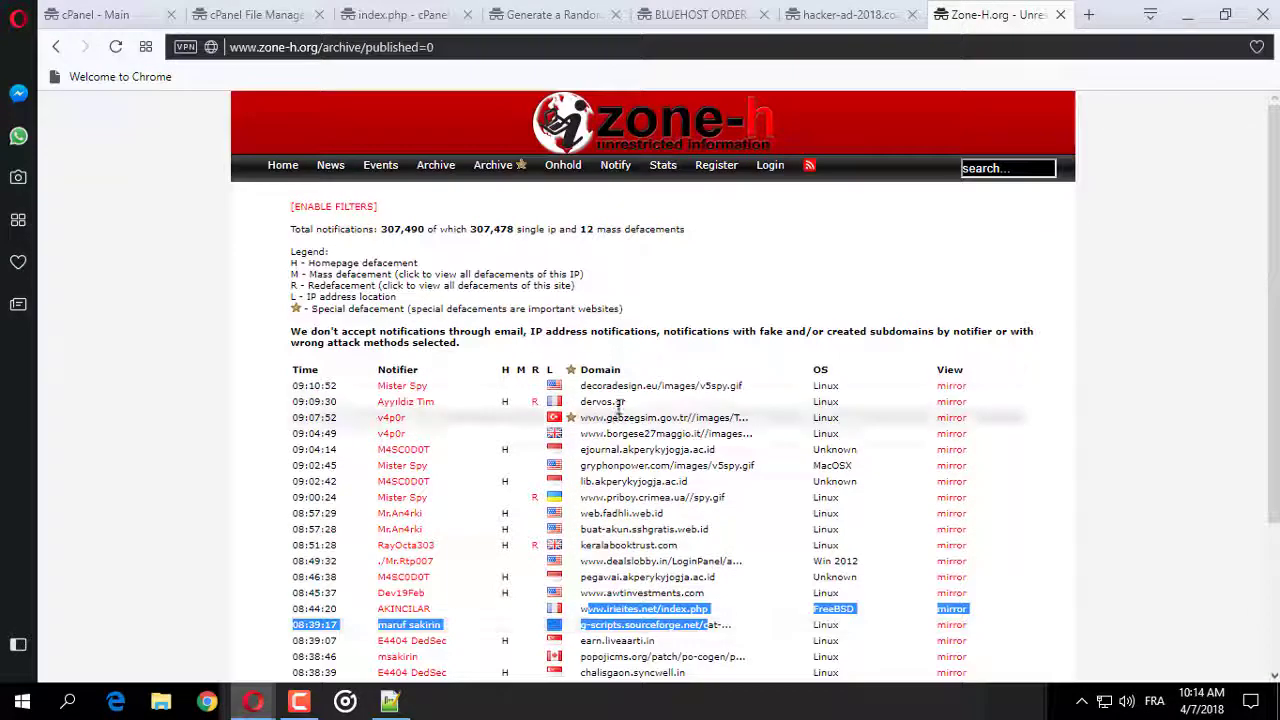
# Reload the Onhold archive list and scan the notifications again
pyautogui.click(566, 167)
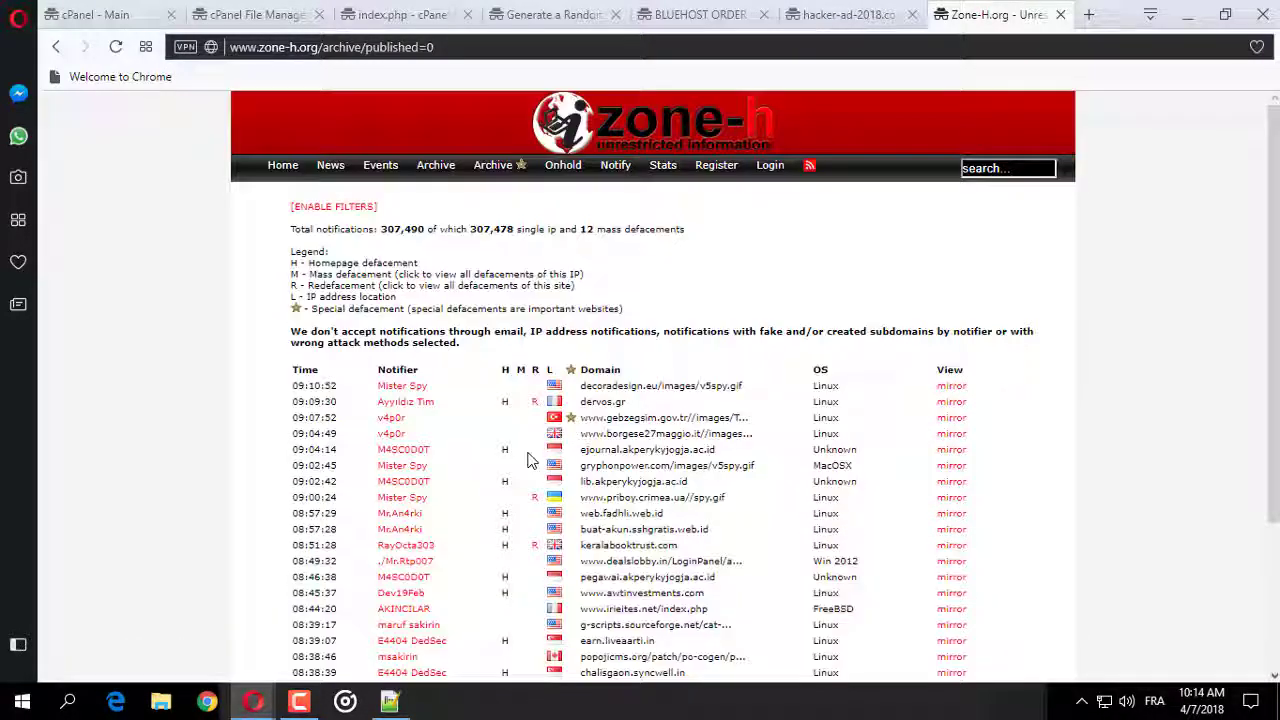
pyautogui.scroll(-2, 530, 458)
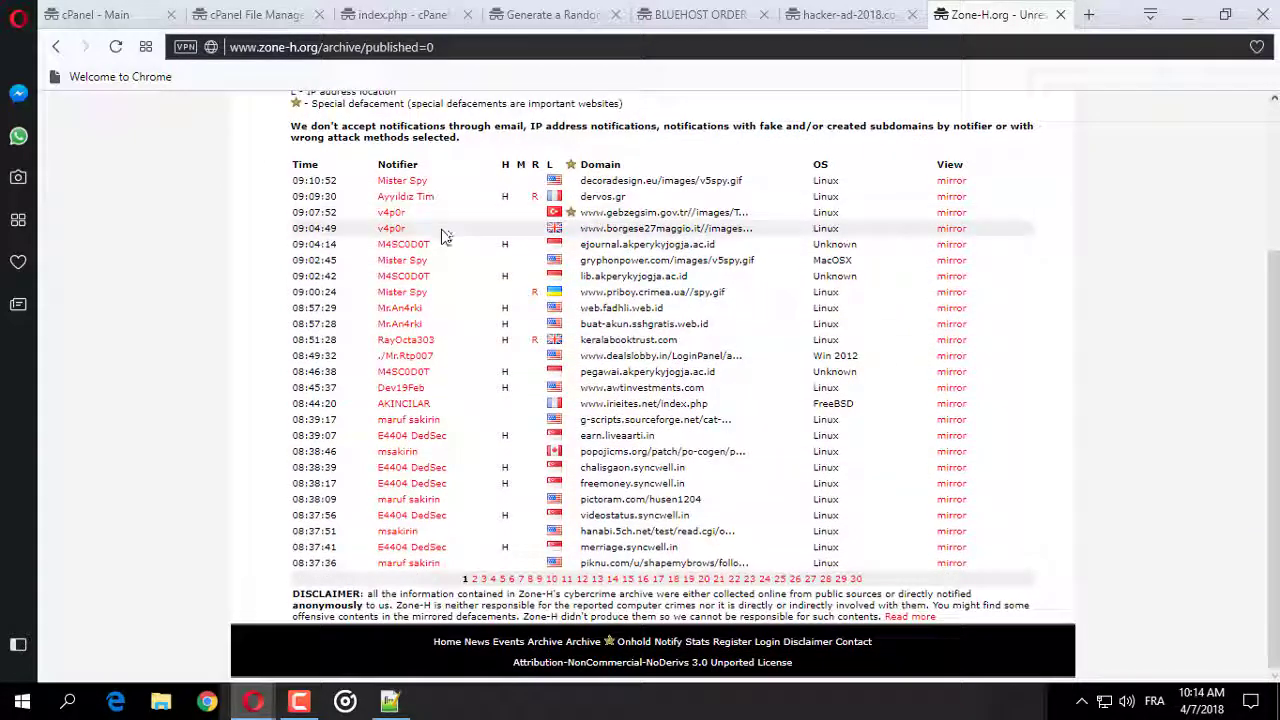
pyautogui.scroll(2, 520, 280)
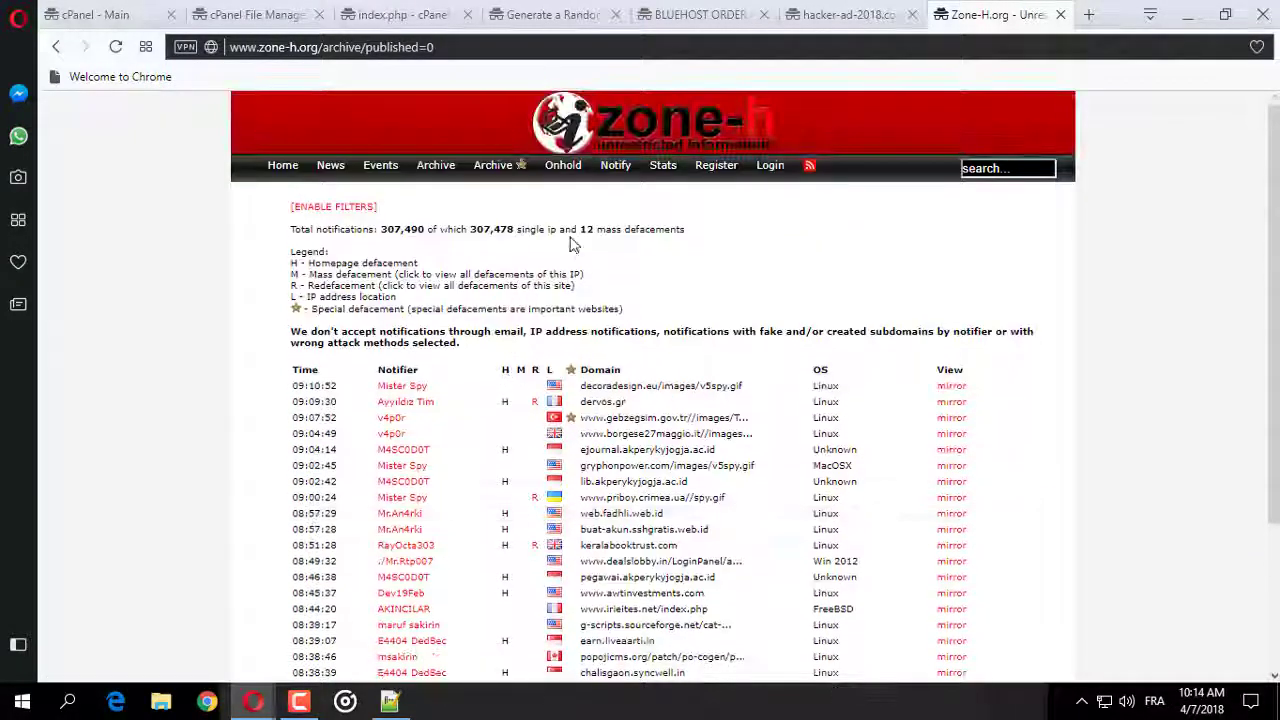
# Reload Onhold and open the hacker-ad-2018.com mirror page in a new tab
pyautogui.click(560, 166)
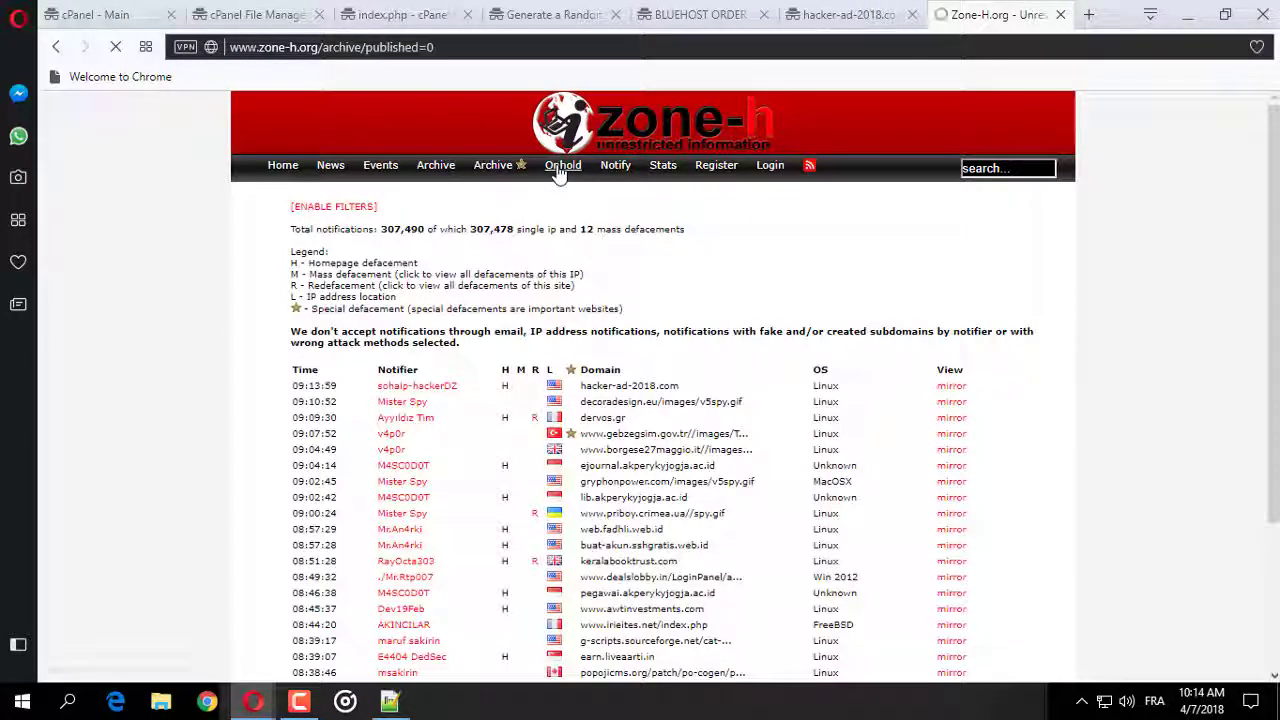
pyautogui.moveTo(679, 386); pyautogui.dragTo(587, 388)
pyautogui.rightClick(955, 403)
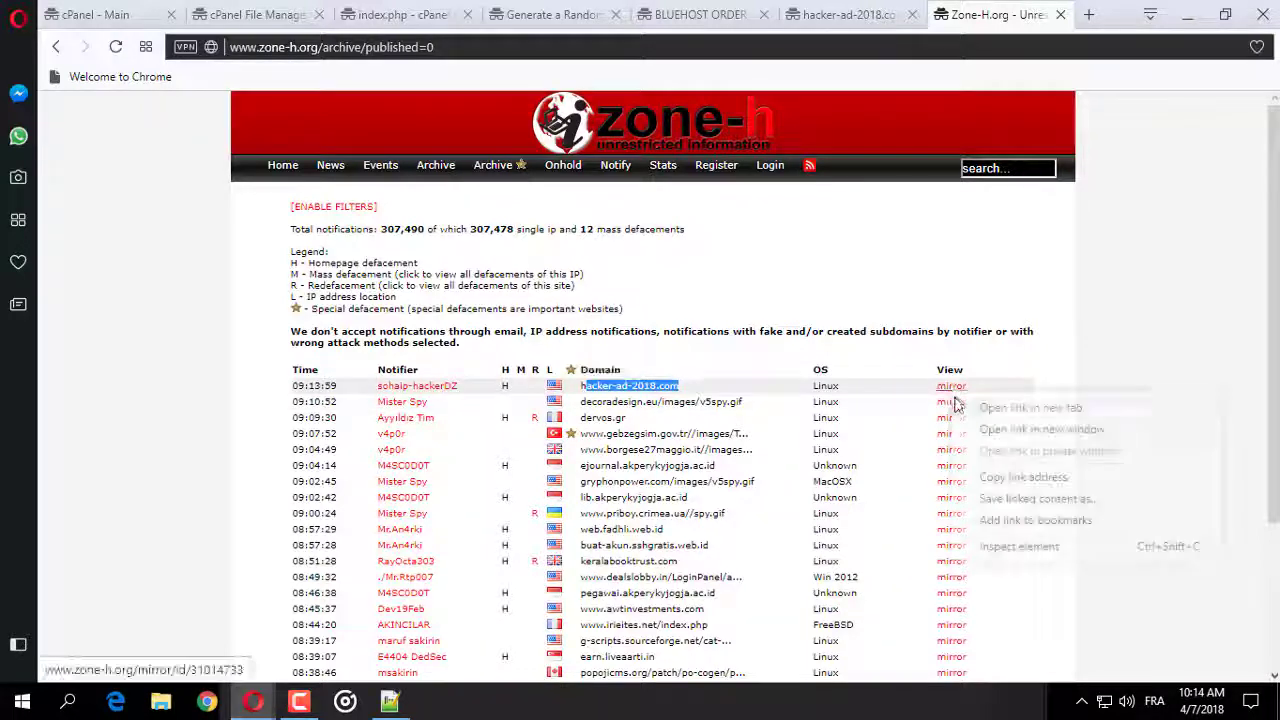
pyautogui.click(1030, 407)
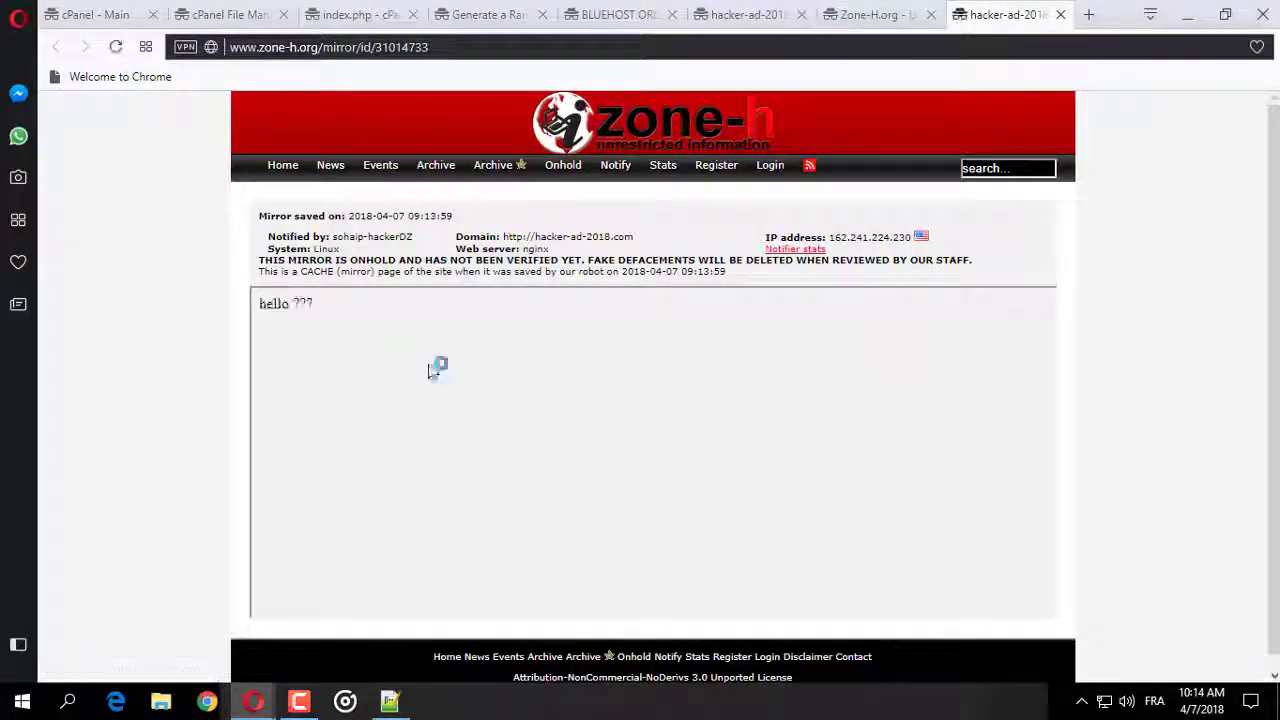
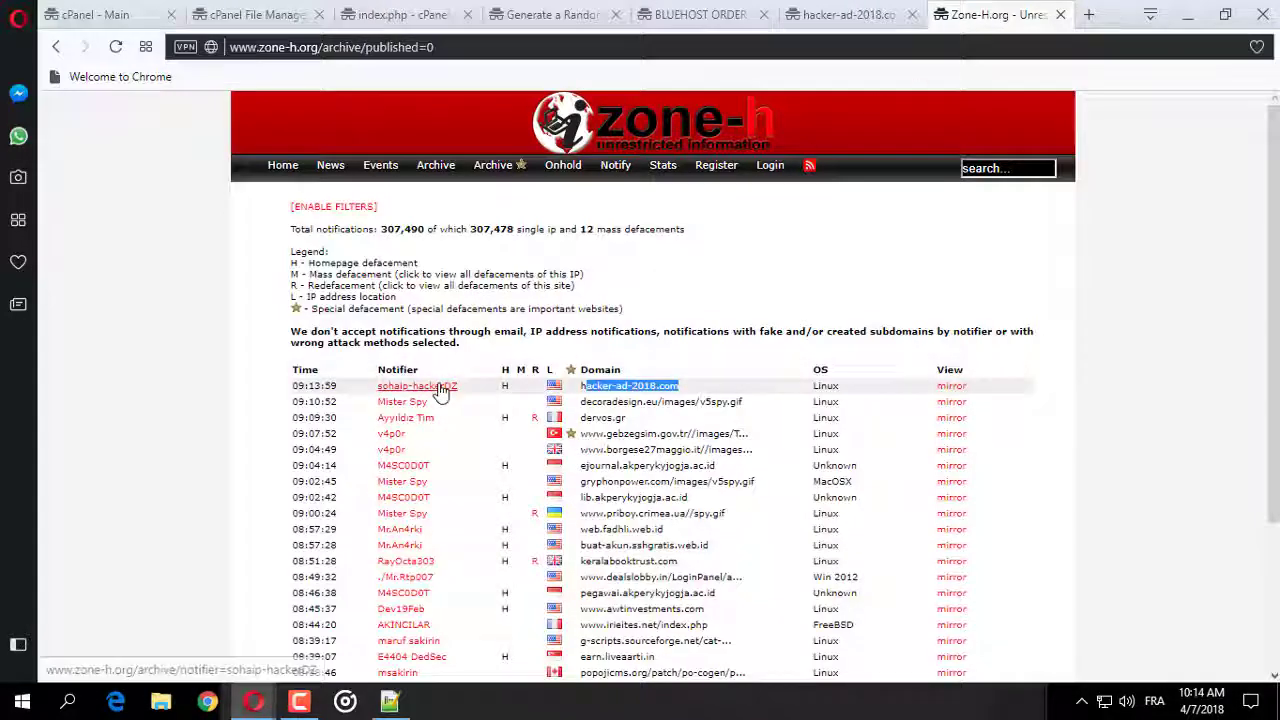
# Open the first-row notifier's archive, showing all 1,367 of their published notifications
pyautogui.click(441, 388)
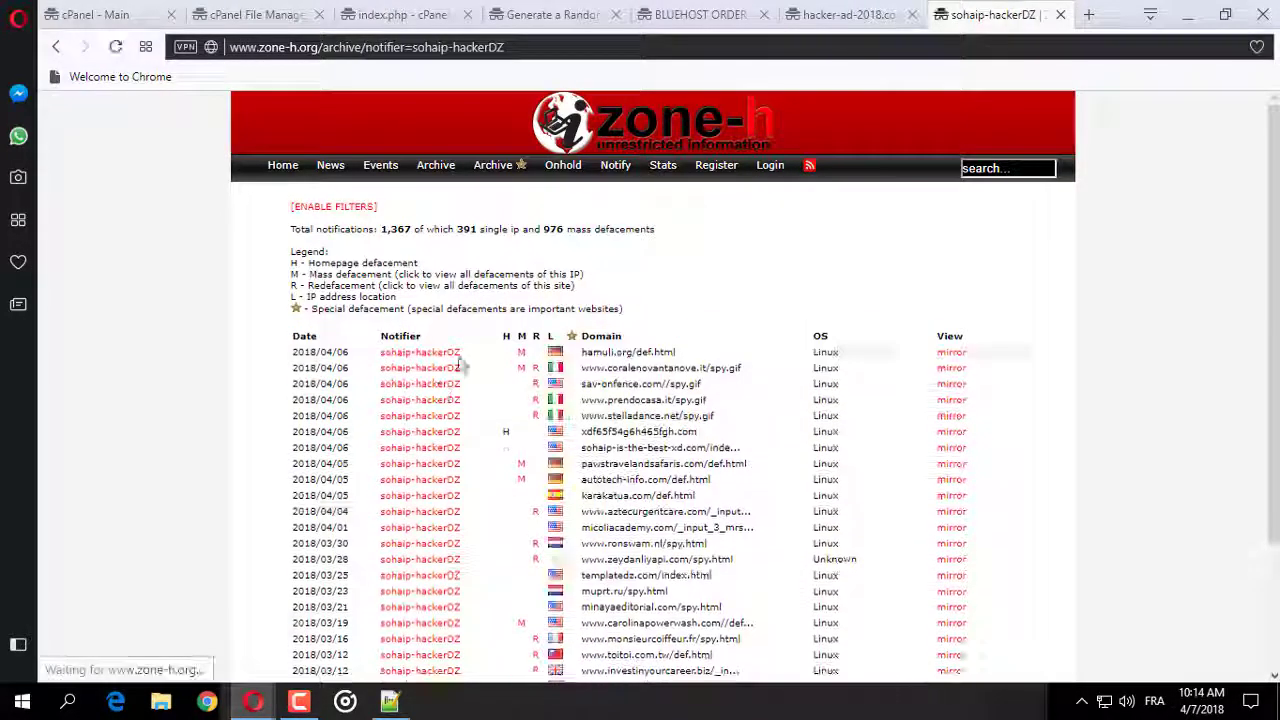
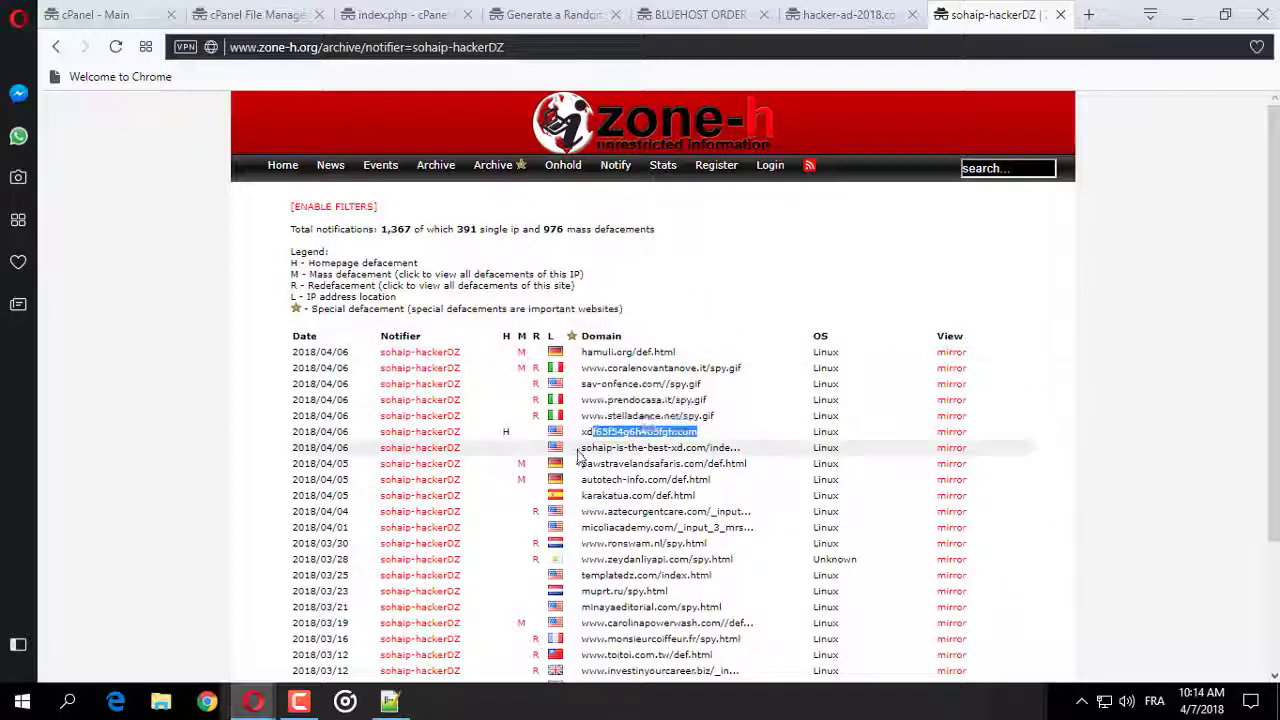
# Highlight the domain text of the sohaip-is-the-best-xd.com row in the notifier's archive table
pyautogui.moveTo(578, 455); pyautogui.dragTo(754, 457)
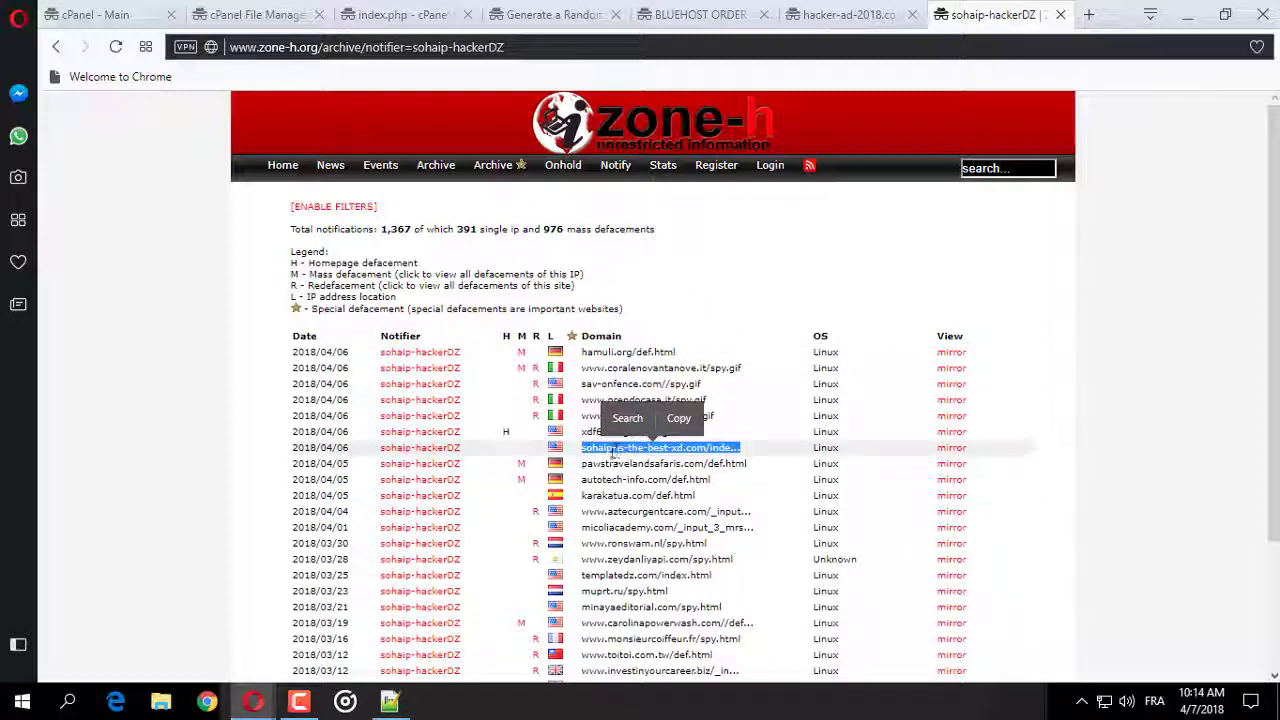
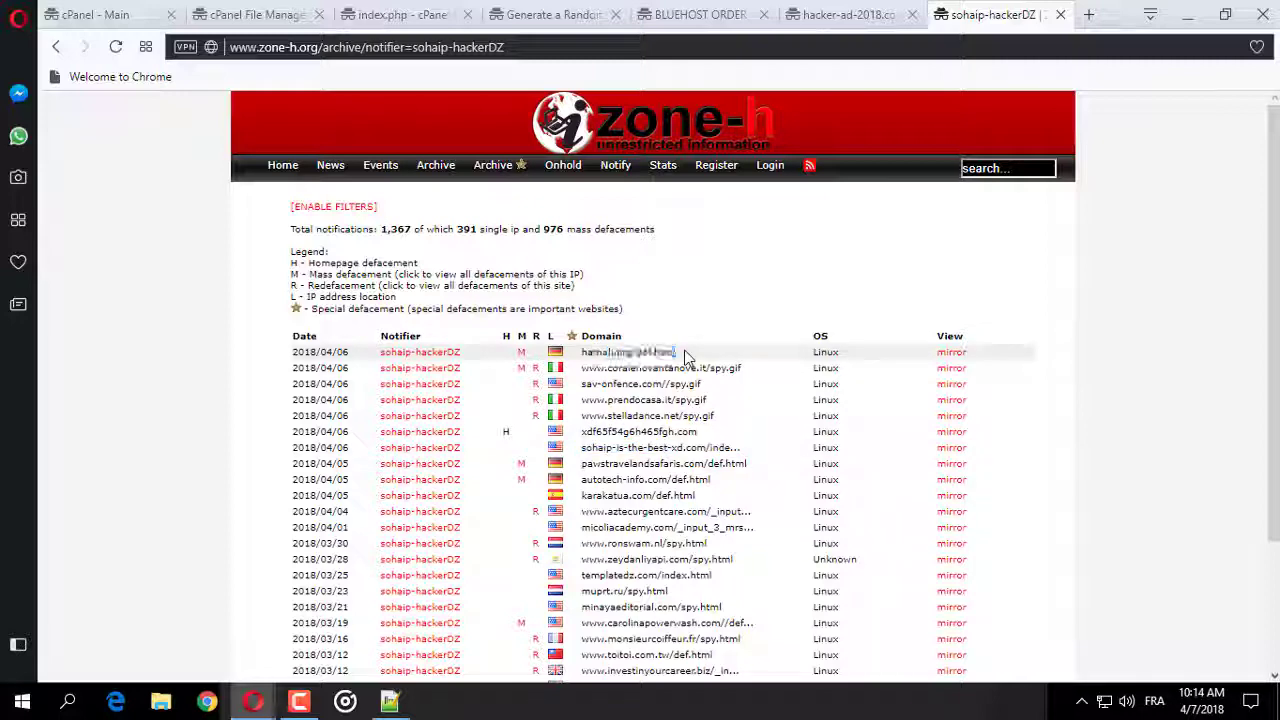
# Copy the hamuli.org/def.html address from the notifier's list and paste-and-go it in a new tab
pyautogui.click(723, 320)
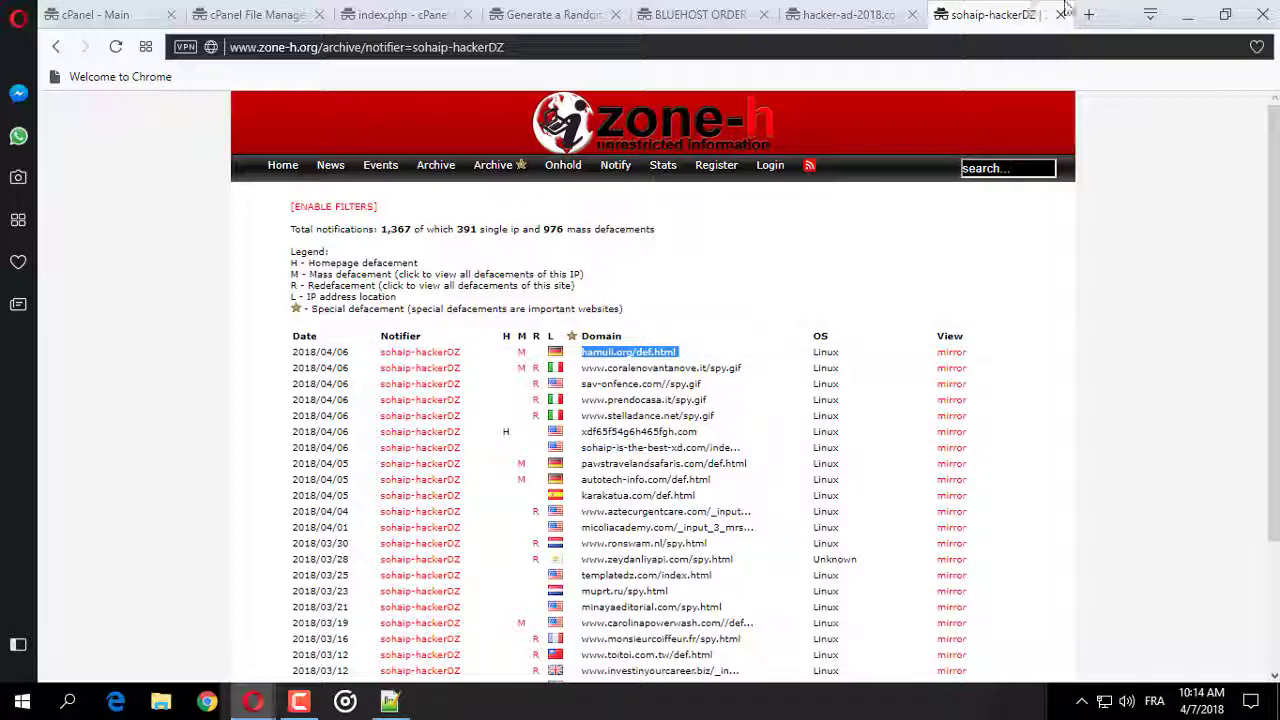
pyautogui.click(1088, 14)
pyautogui.rightClick(1035, 46)
pyautogui.click(1065, 157)
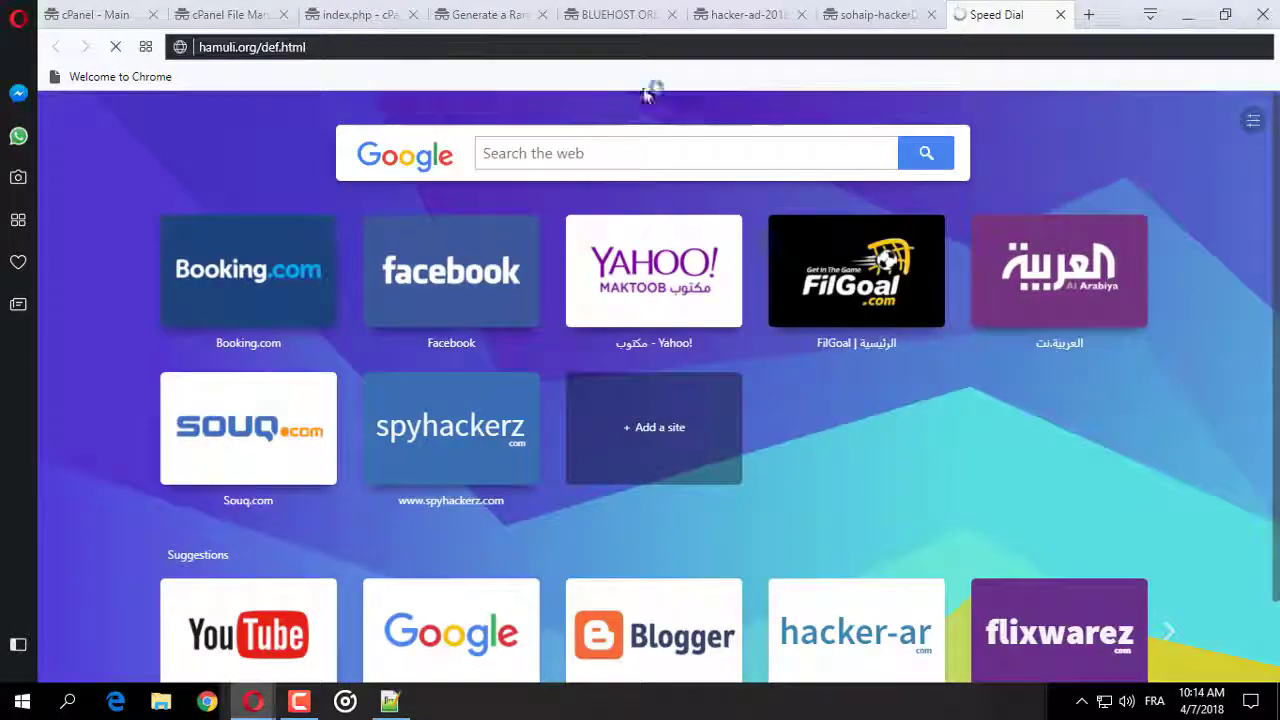
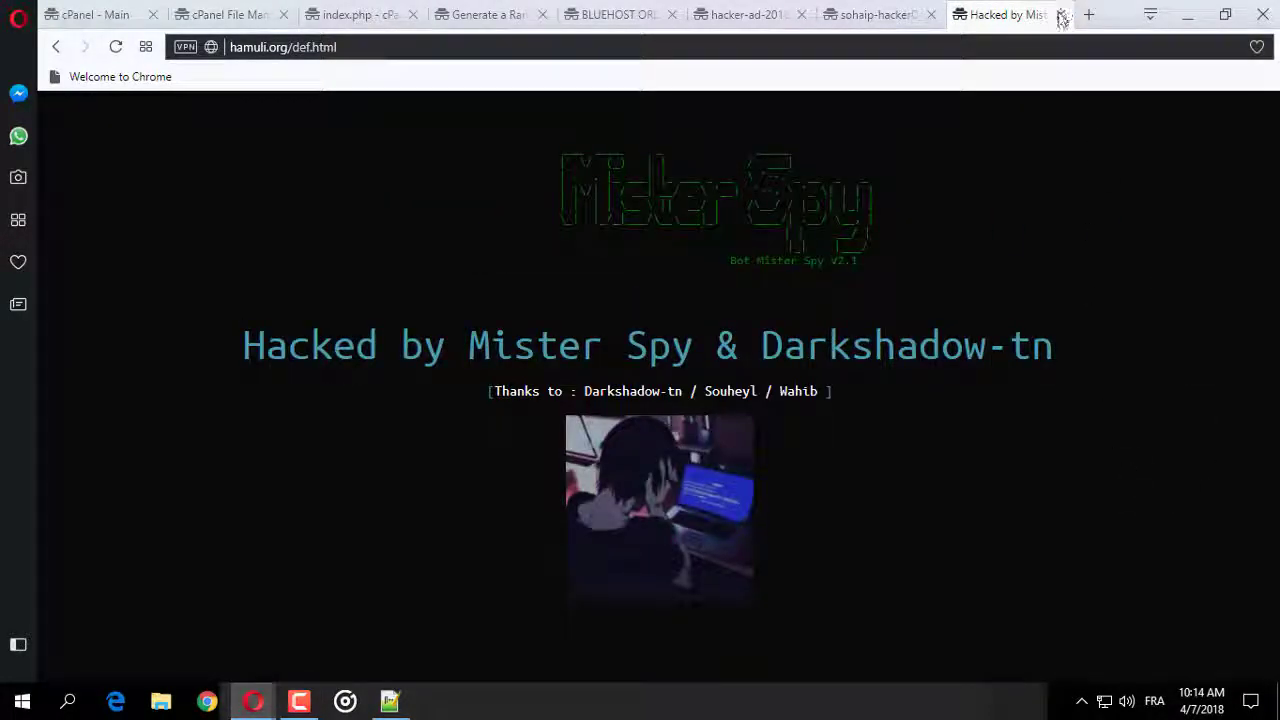
# Close the 'Hacked by Mister Spy' hamuli.org/def.html tab to return to the Zone-H notifier archive
pyautogui.click(1061, 15)
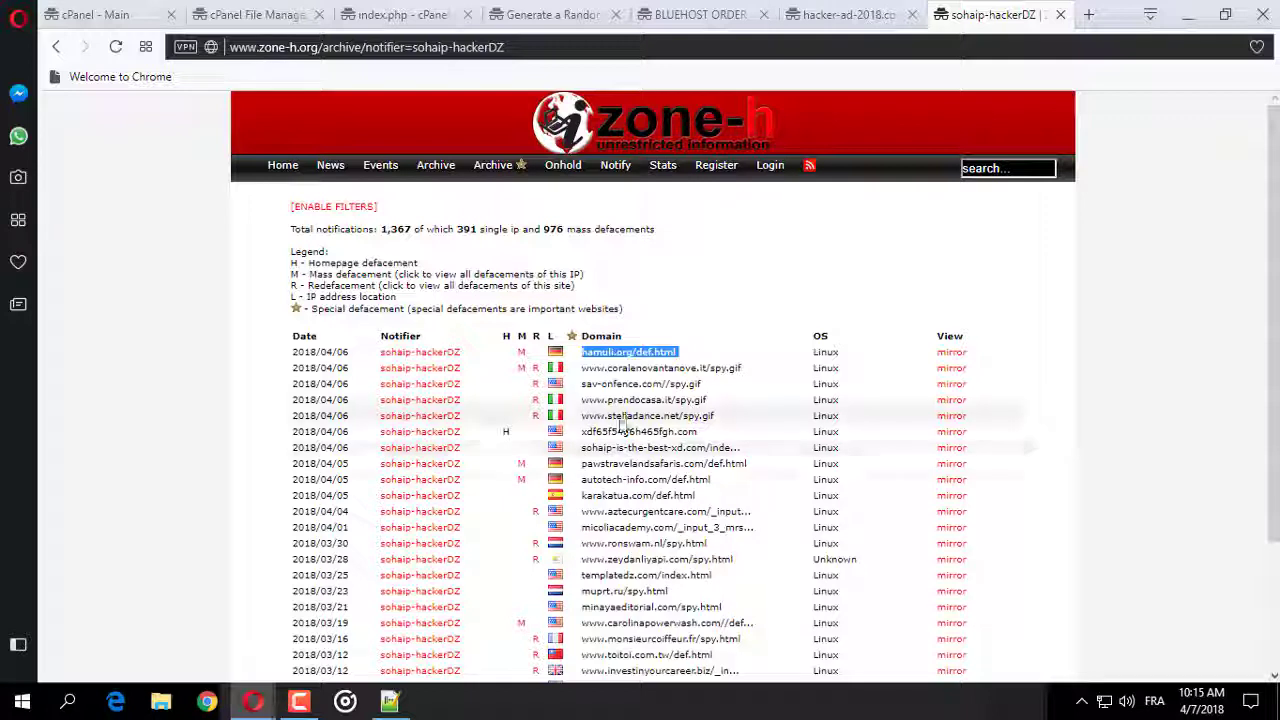